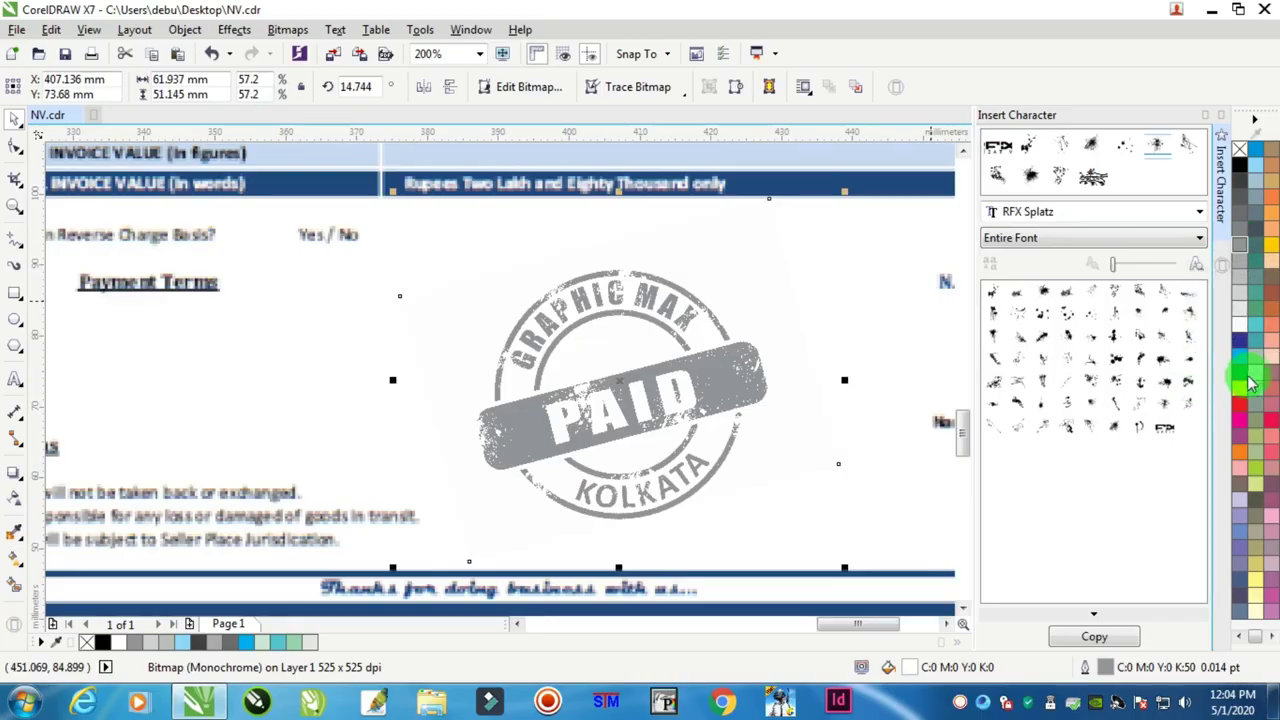
- Try other palette colours on the PAID stamp bitmap
click(1248, 366)
click(1241, 279)
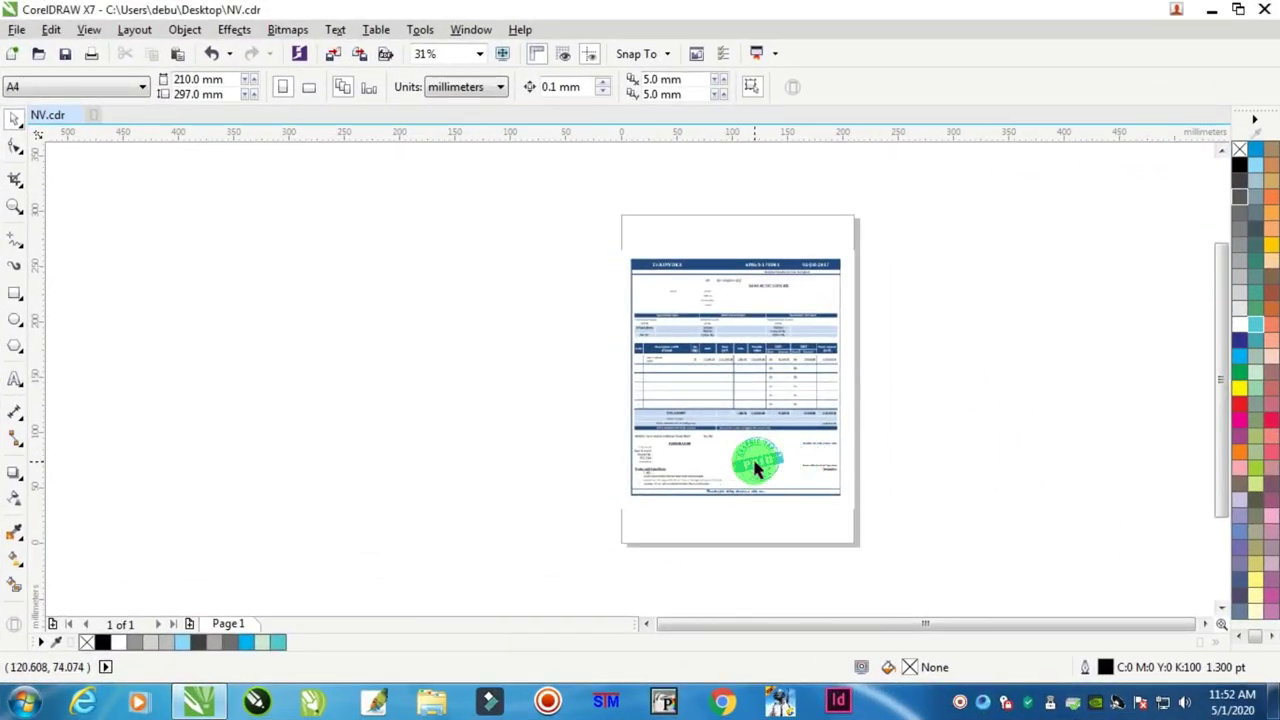
- Move the grouped invoice and PAID stamp off the page onto the empty workspace and ungroup them
scroll(755, 467, up, 5)
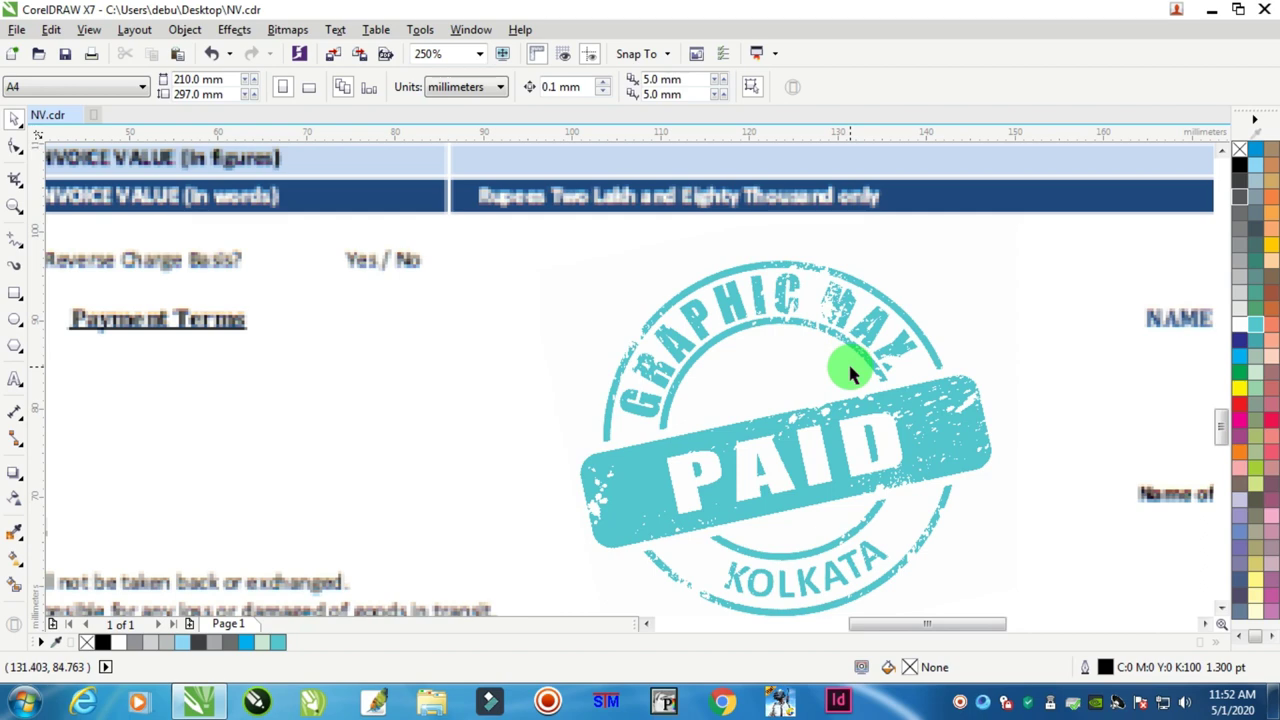
scroll(851, 373, down, 2)
scroll(858, 400, up, 2)
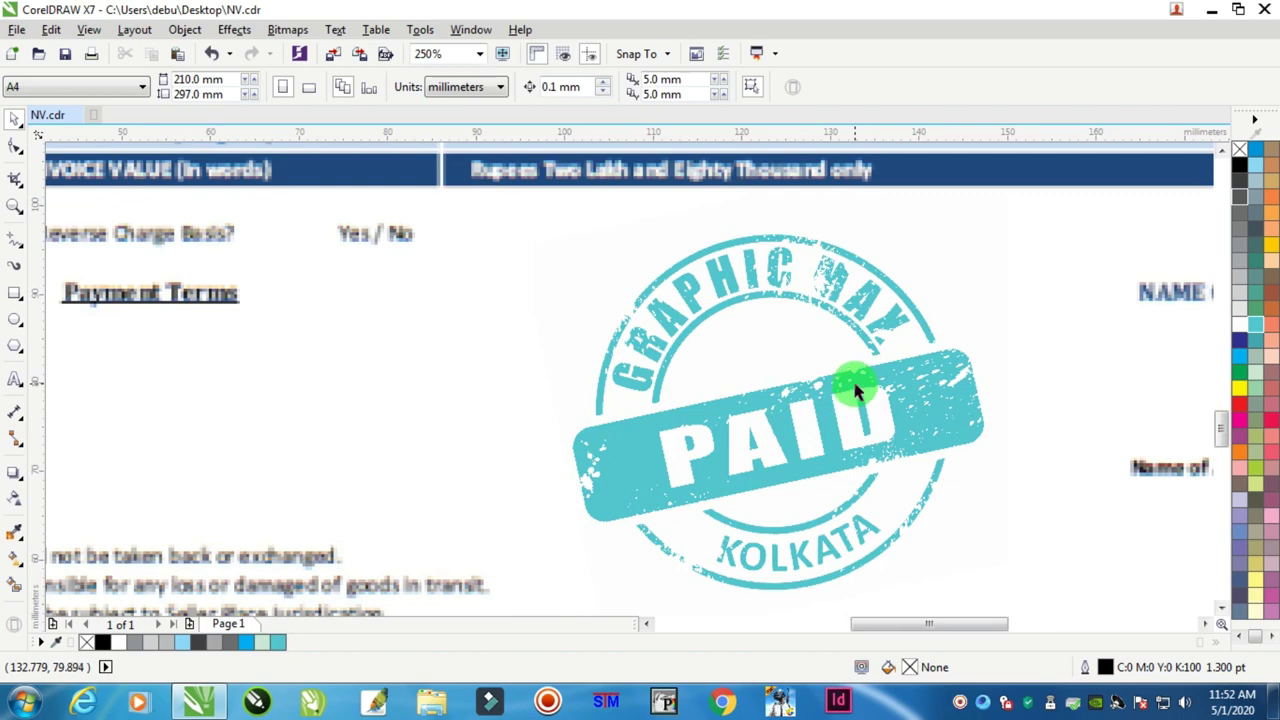
scroll(840, 380, down, 3)
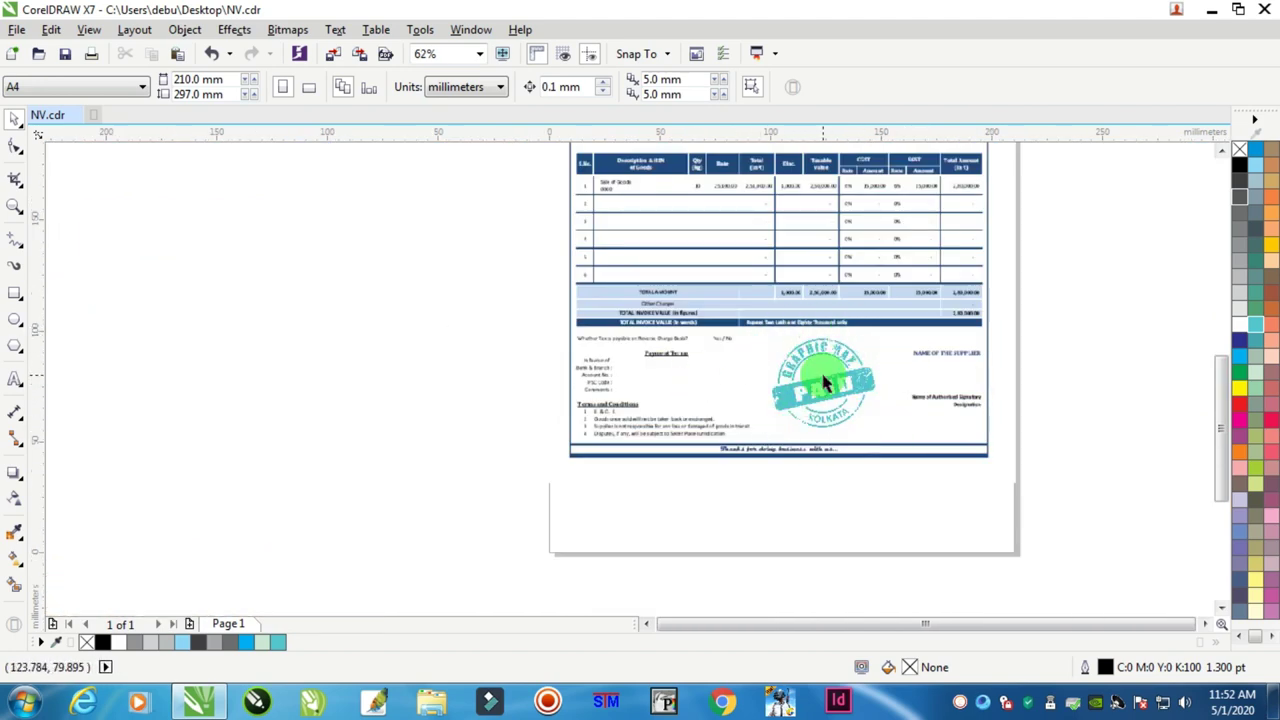
scroll(825, 383, down, 3)
drag(820, 371, 486, 396)
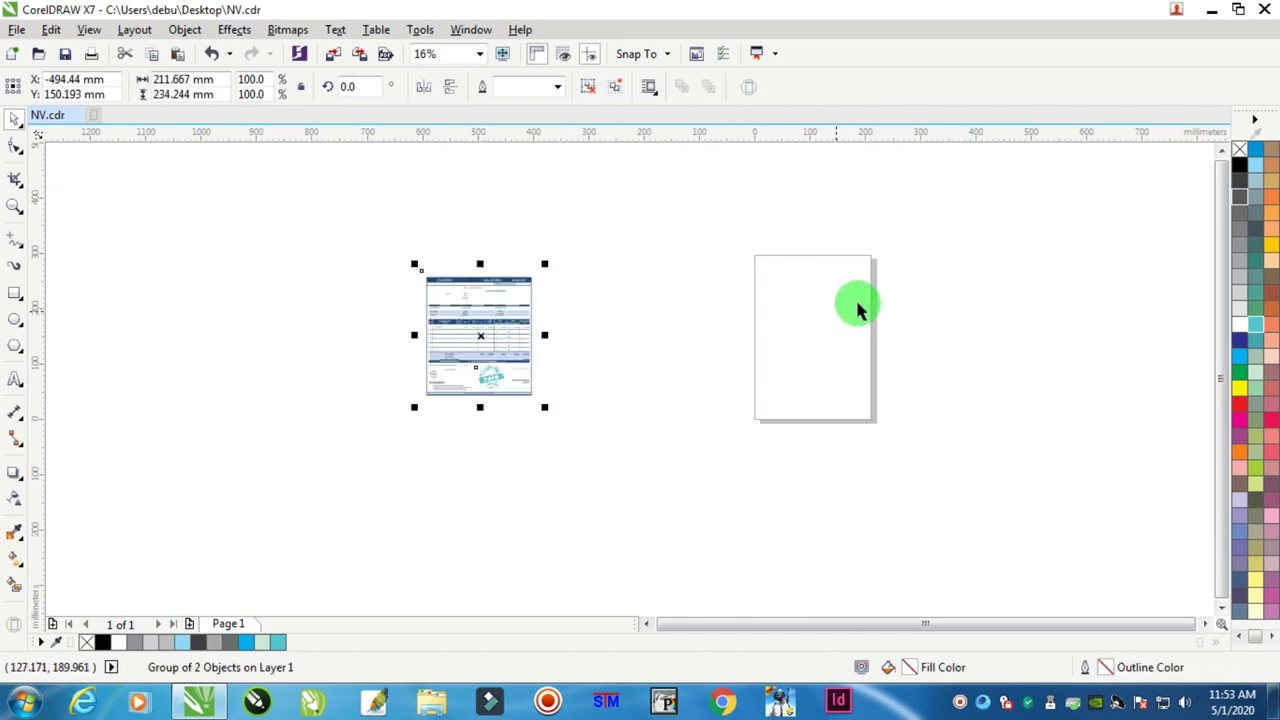
key(ctrl+u)
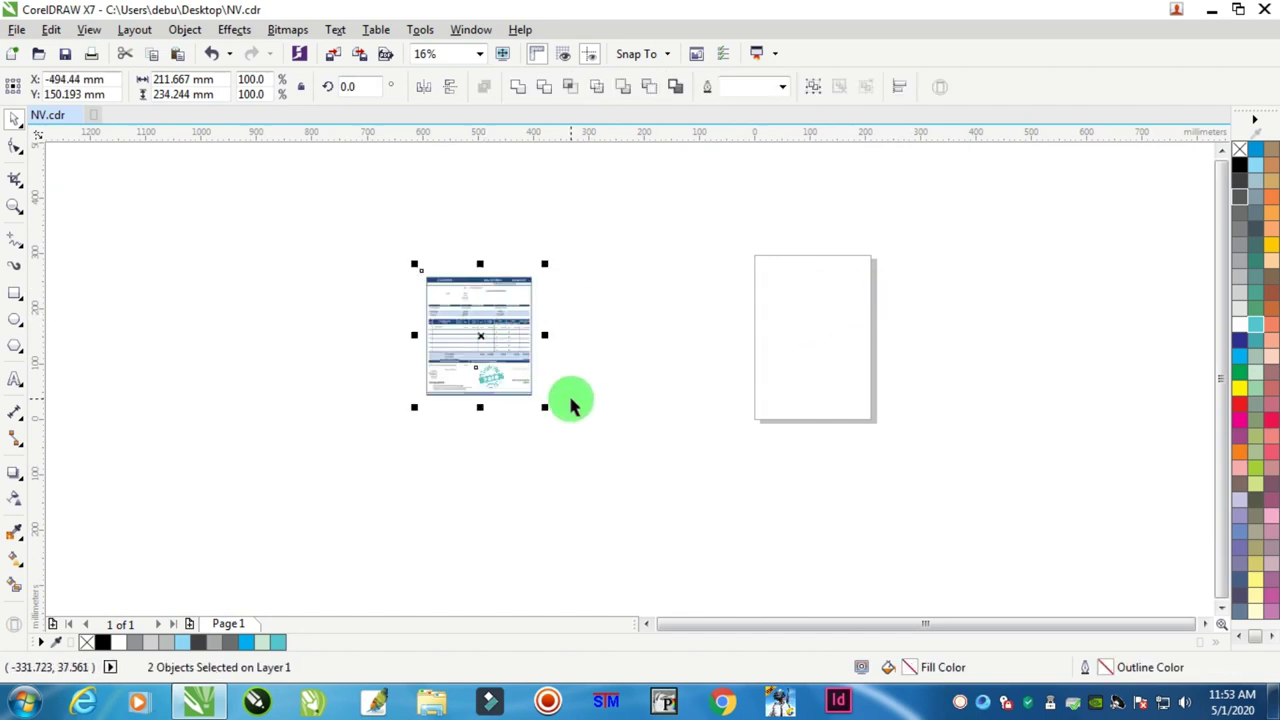
- Move the PAID stamp bitmap onto the upper part of the blank page as a reference
click(500, 380)
drag(500, 380, 745, 275)
scroll(829, 296, up, 3)
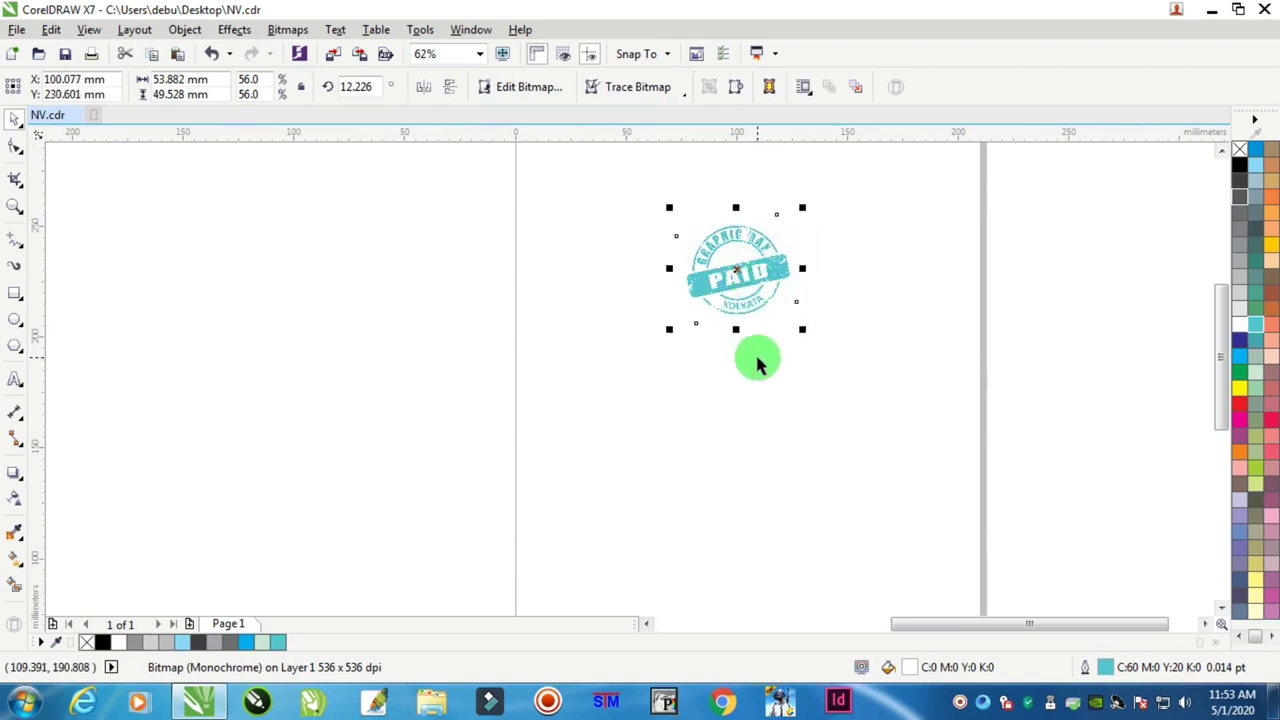
- Draw a circle about 56 mm in diameter on the page below the PAID stamp
scroll(752, 345, up, 3)
scroll(614, 429, down, 3)
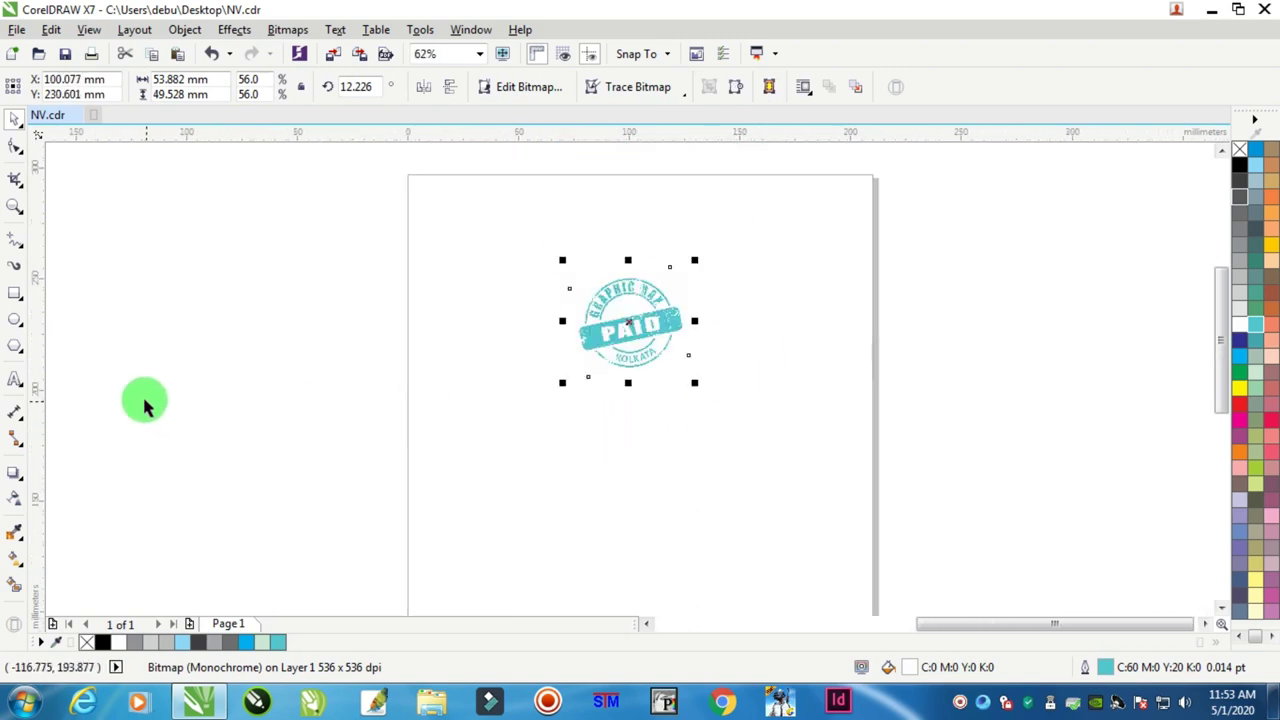
click(15, 321)
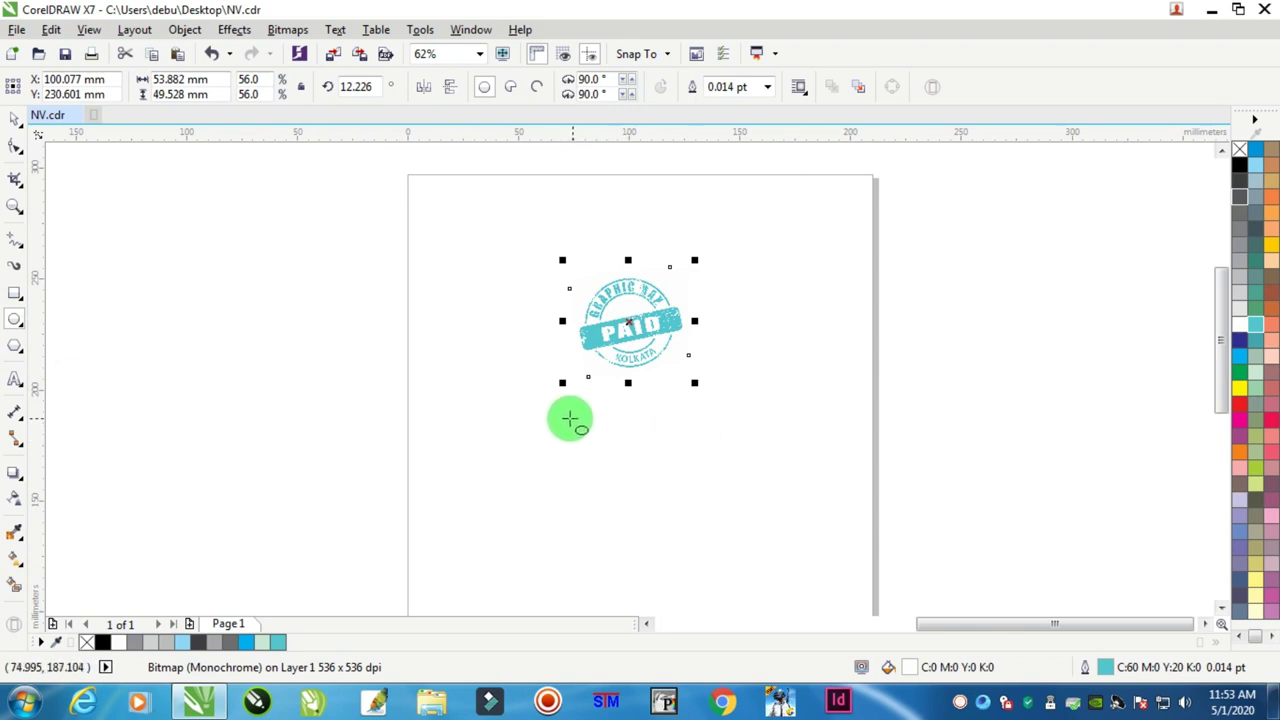
drag(567, 416, 690, 538)
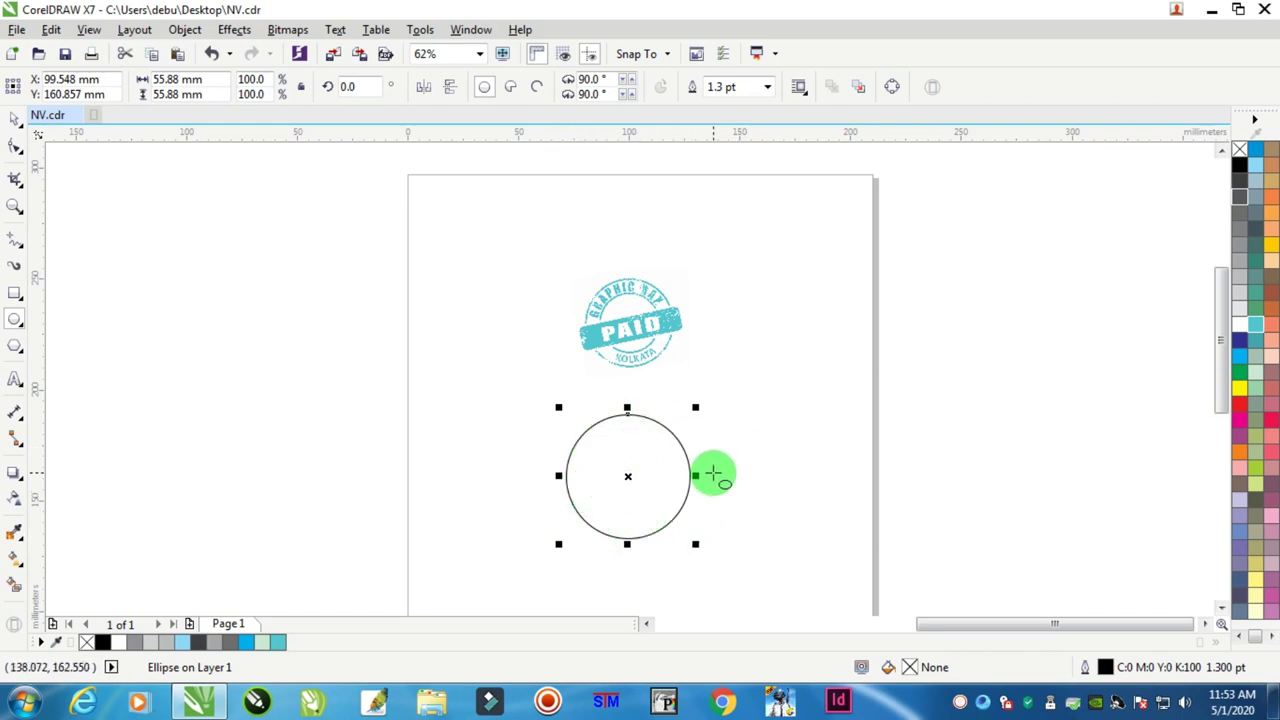
- Set the circle's width and height to 60 mm
click(214, 78)
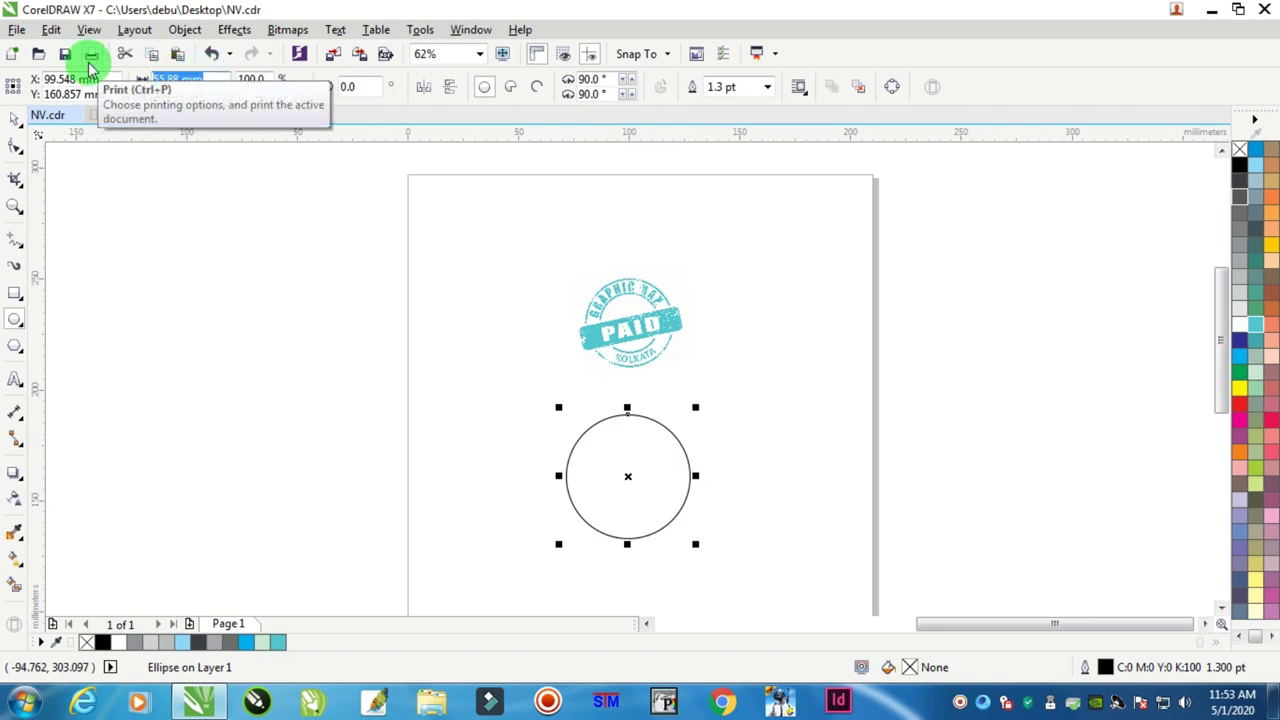
key(Tab)
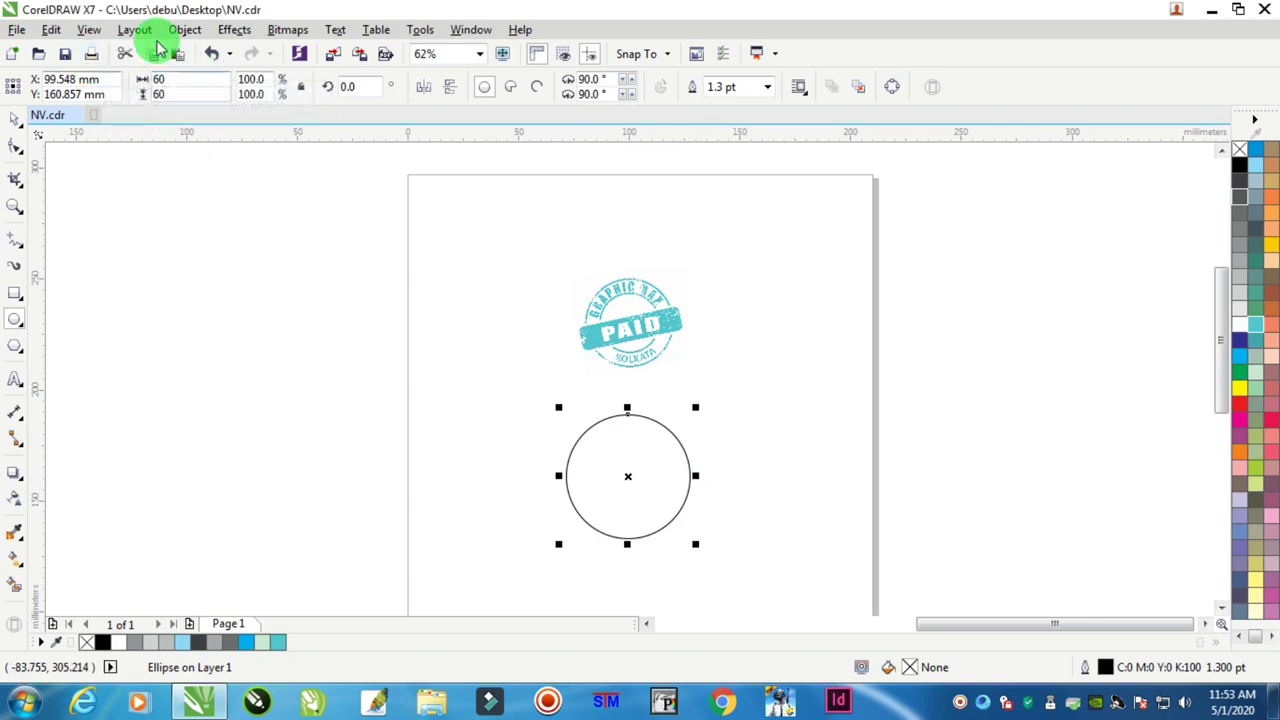
text(60)
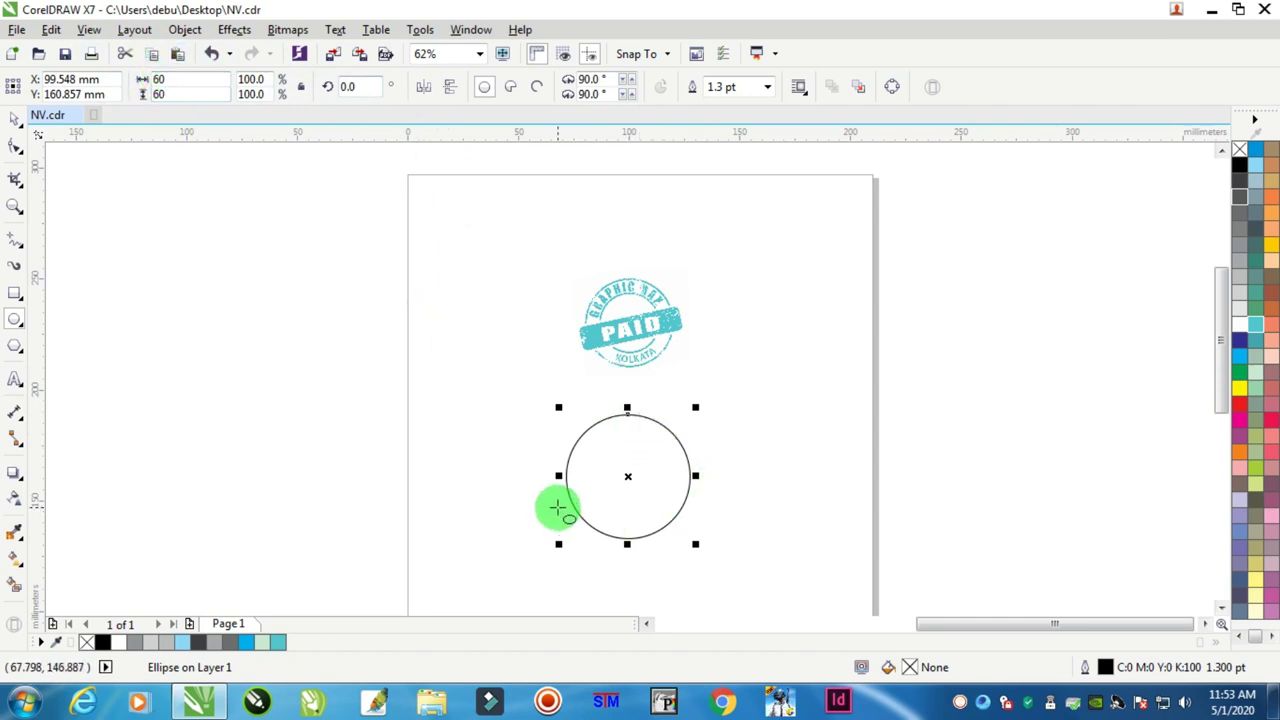
key(Return)
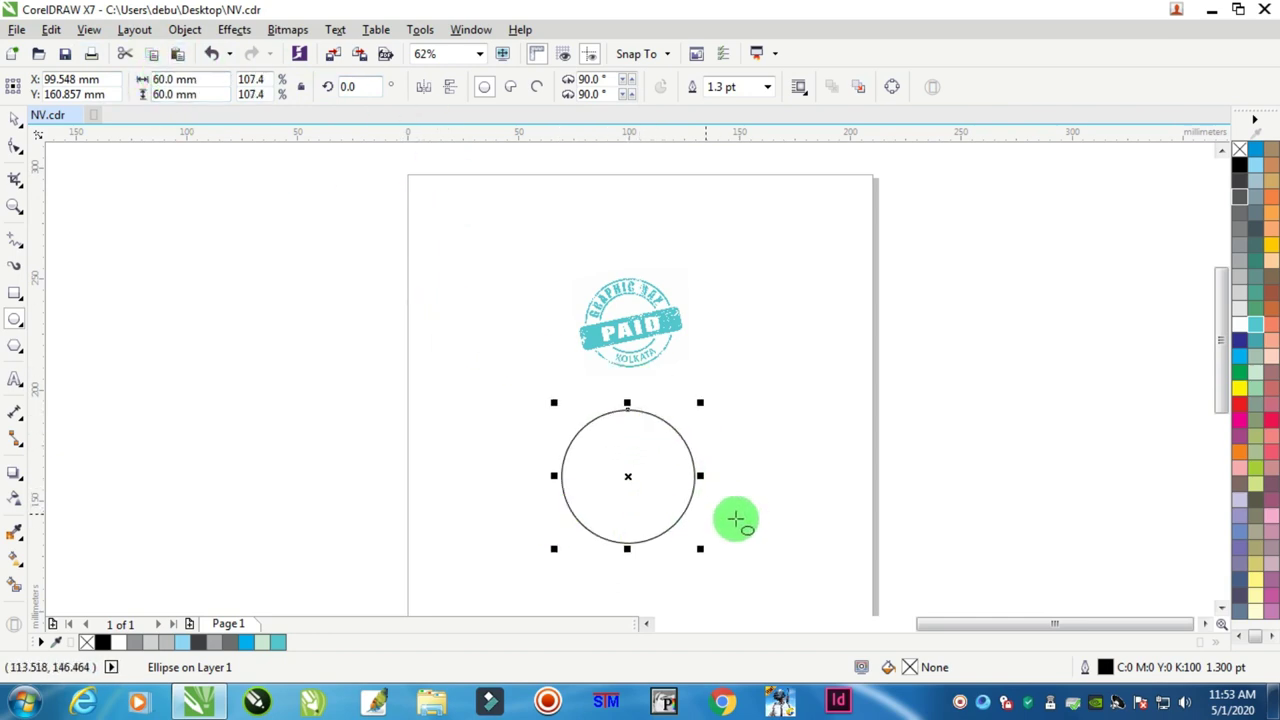
click(10, 118)
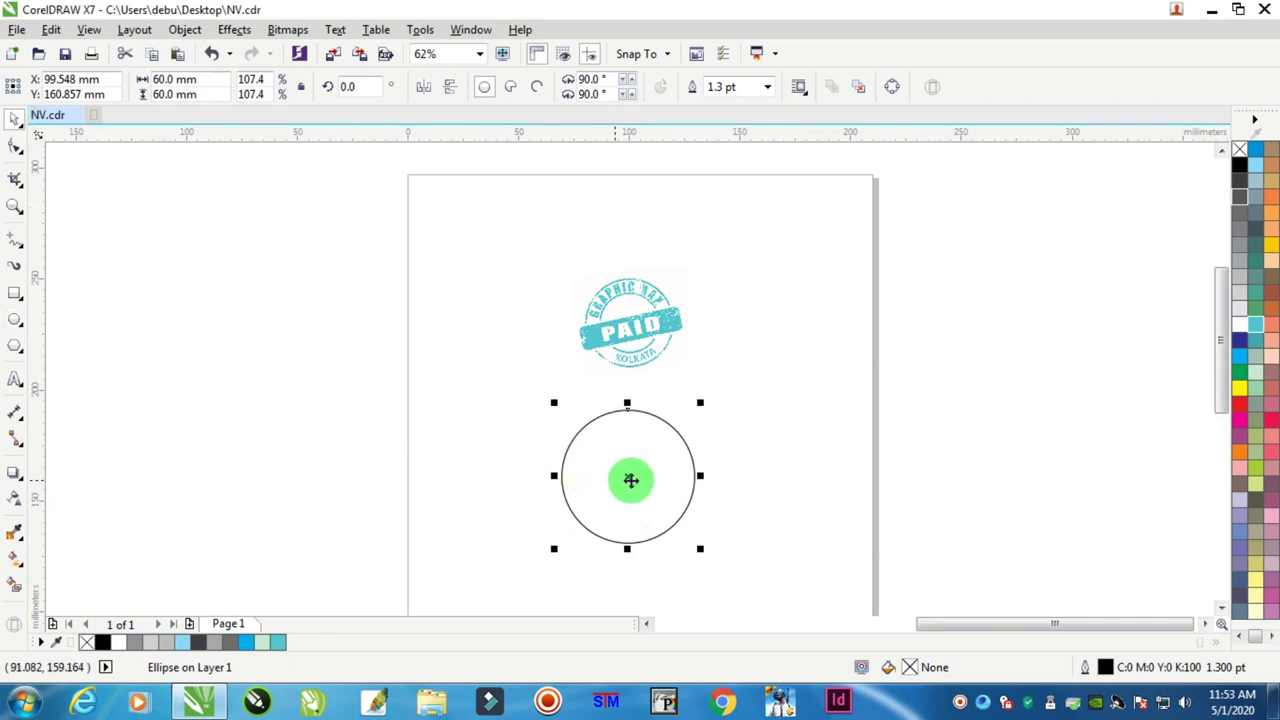
- Copy the 60 mm circle and paste the duplicate directly on top of it
scroll(629, 480, up, 3)
scroll(677, 454, down, 3)
scroll(684, 463, up, 2)
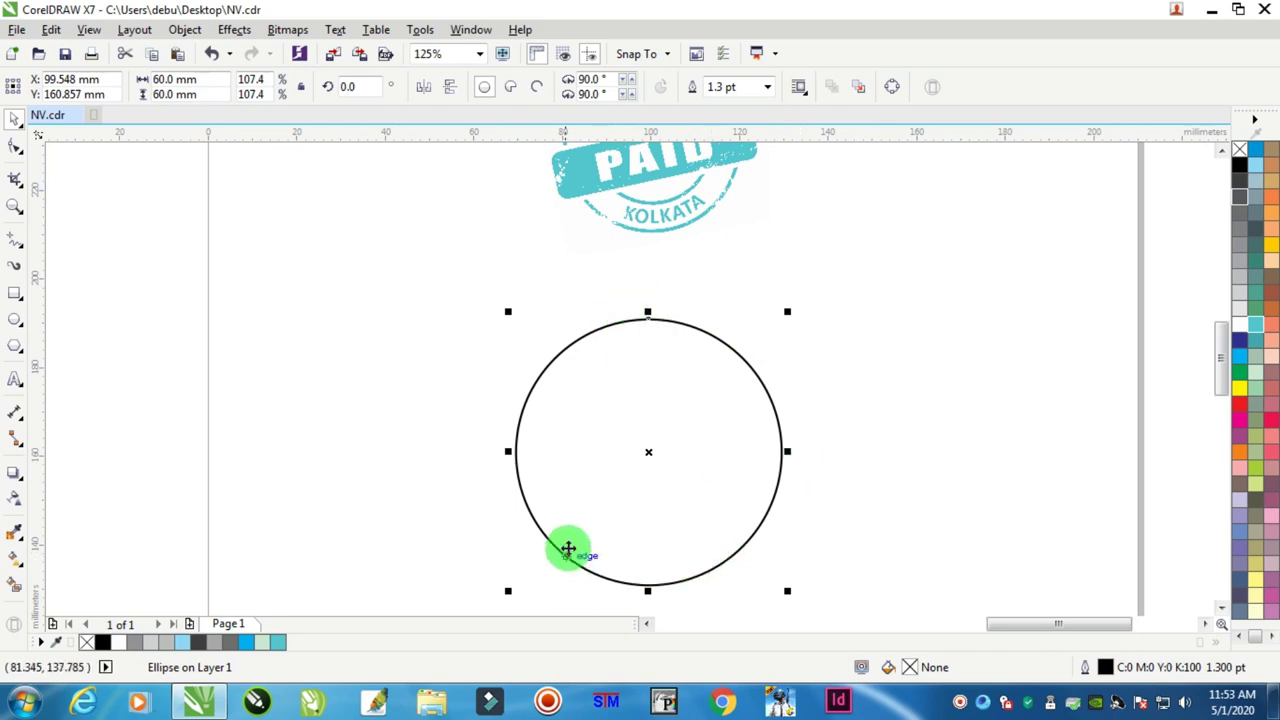
right_click(695, 327)
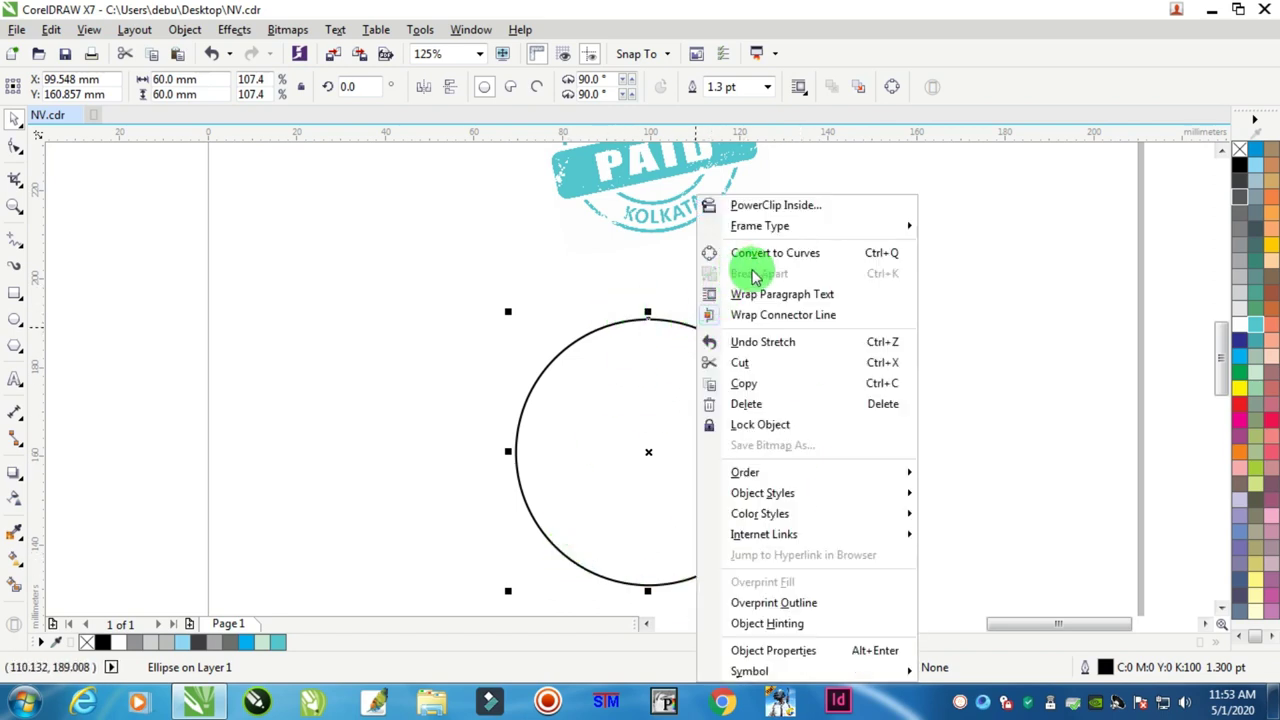
click(744, 386)
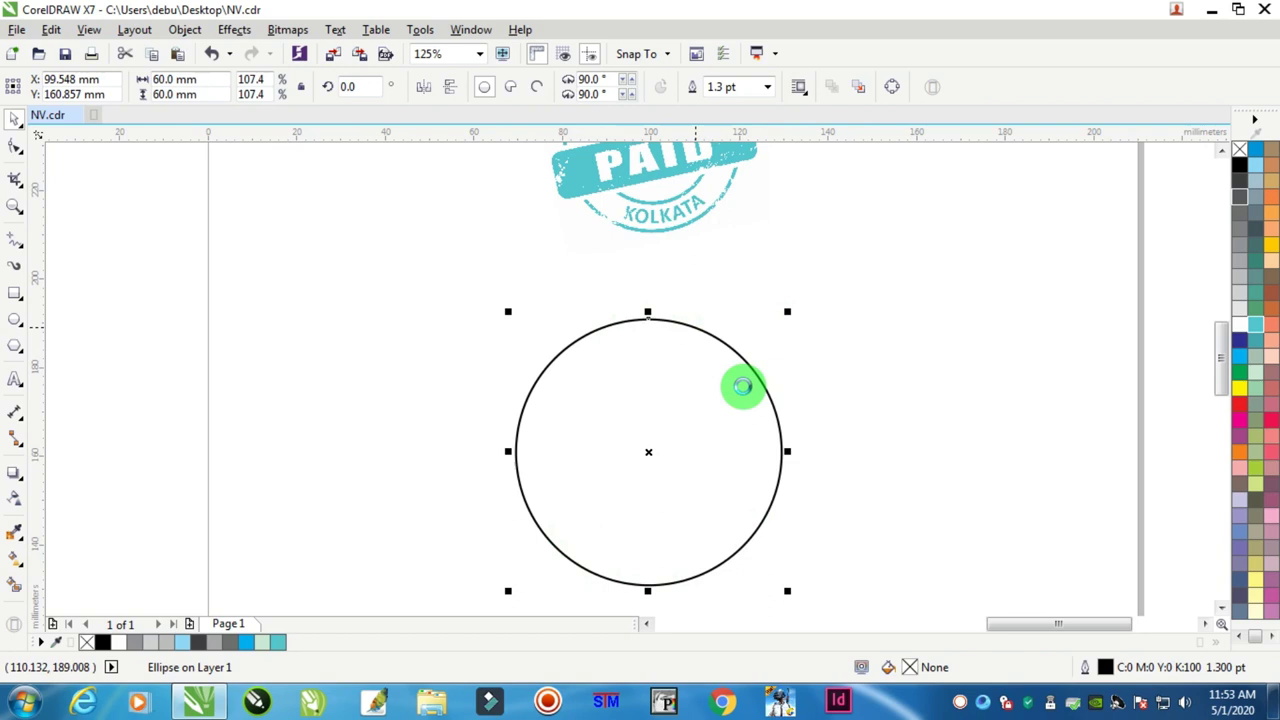
click(916, 345)
right_click(836, 284)
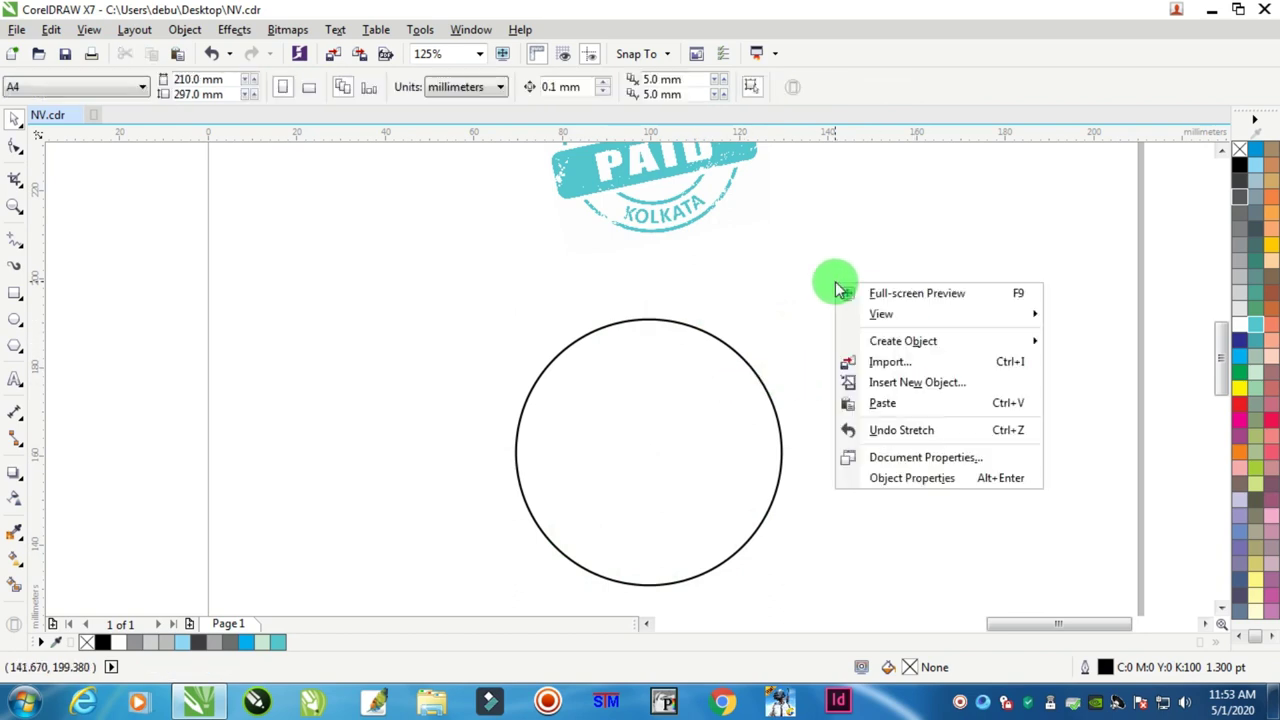
click(891, 404)
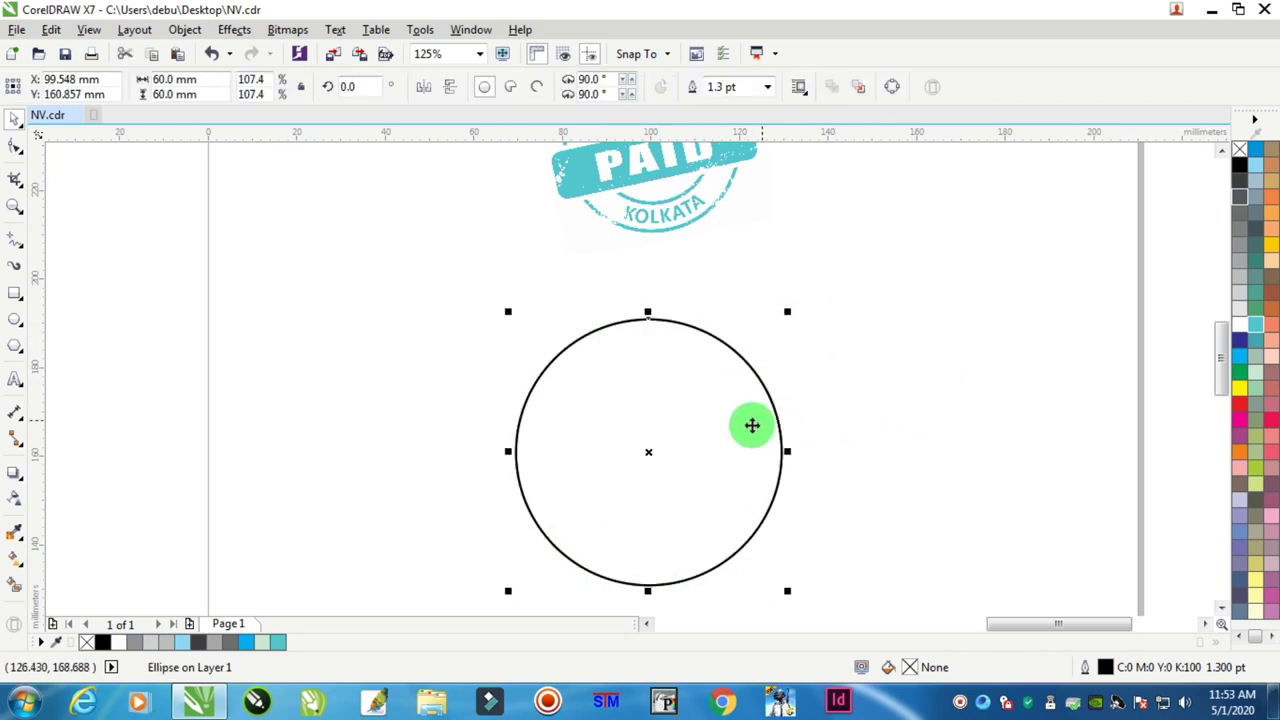
- Move the pasted circle aside to check the duplicate, and undo the move
scroll(716, 440, up, 2)
scroll(716, 440, down, 4)
scroll(716, 440, up, 2)
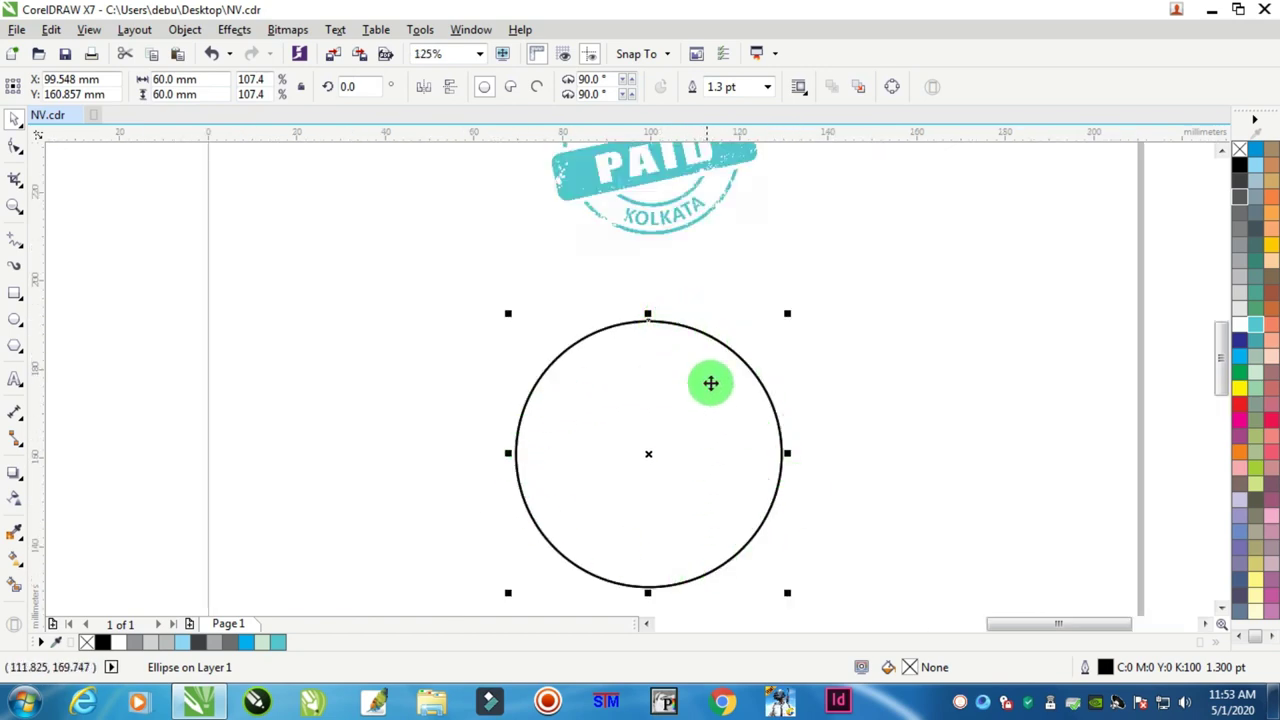
drag(709, 343, 500, 331)
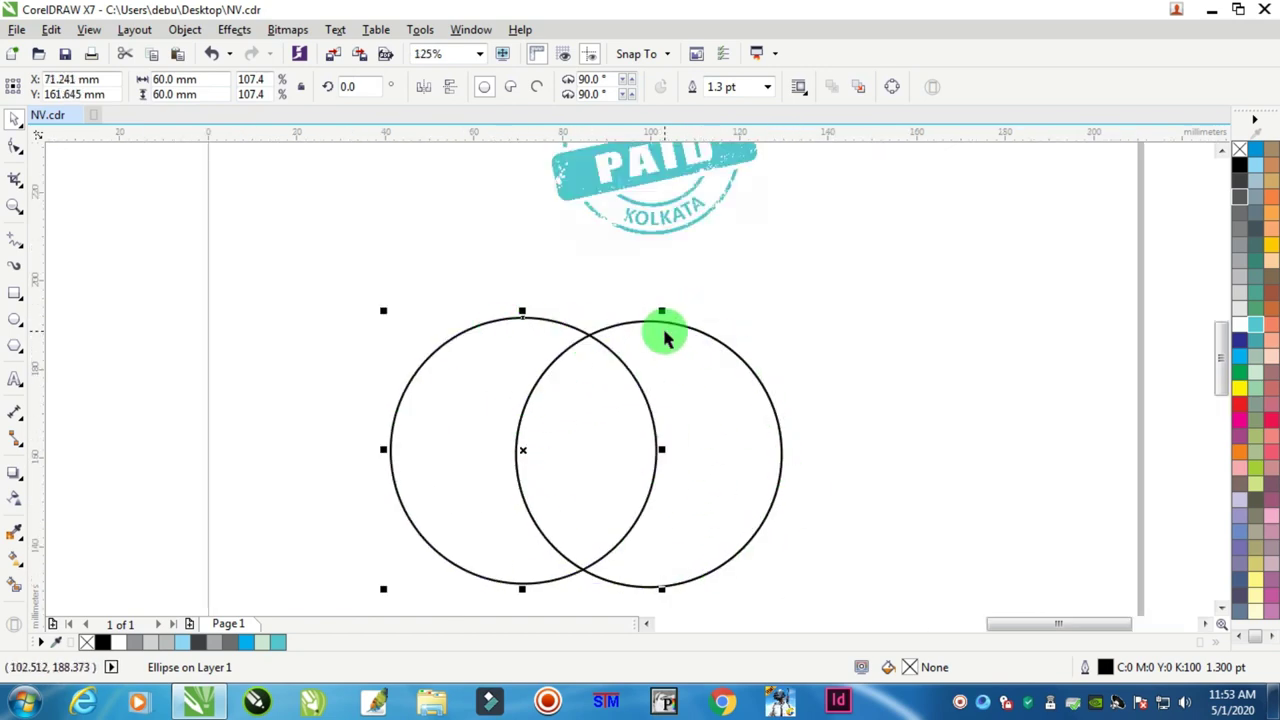
key(ctrl+z)
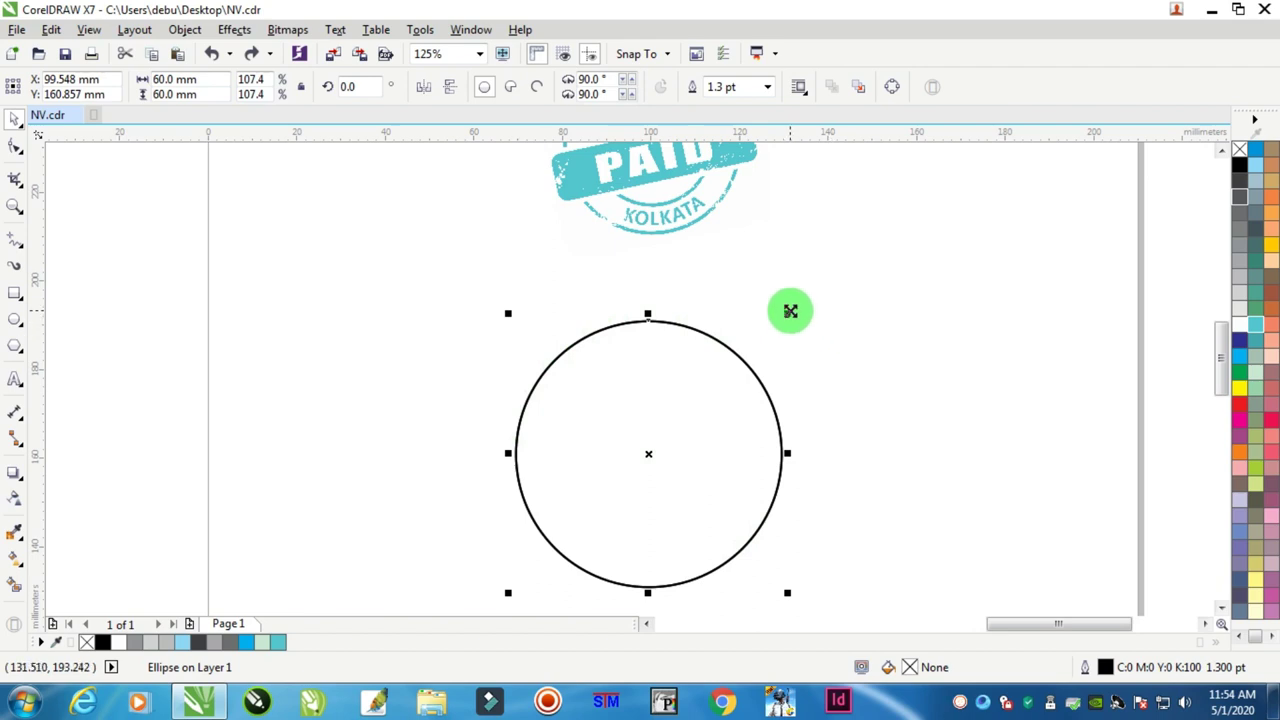
- Shrink the pasted circle about its centre to about 40.5 mm, making it a concentric inner ring
drag(790, 311, 753, 362)
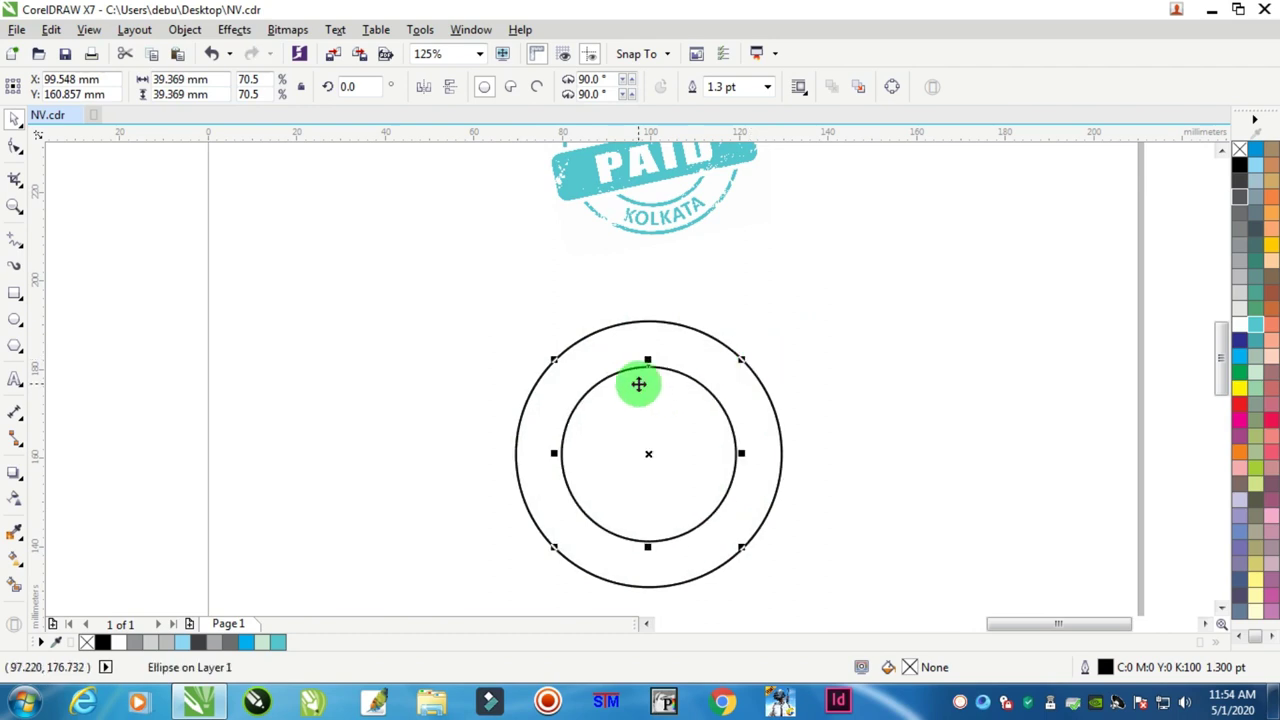
scroll(640, 378, down, 2)
scroll(650, 378, up, 2)
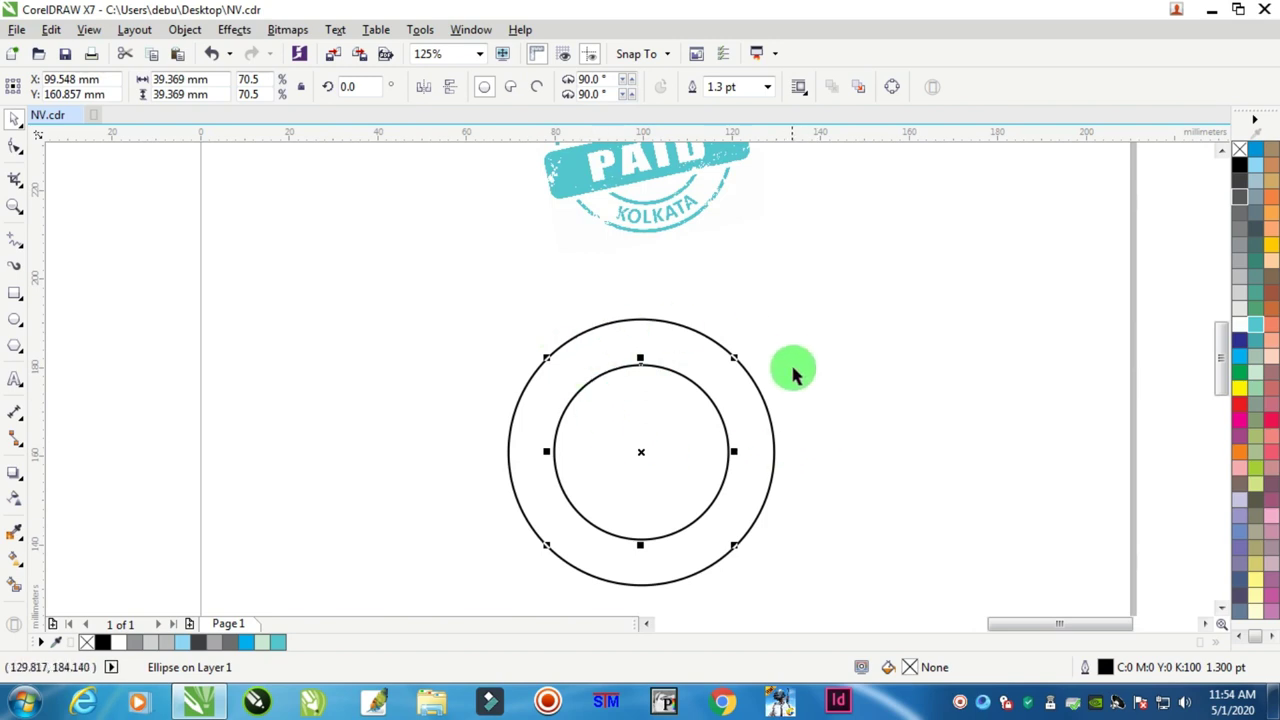
scroll(720, 368, up, 5)
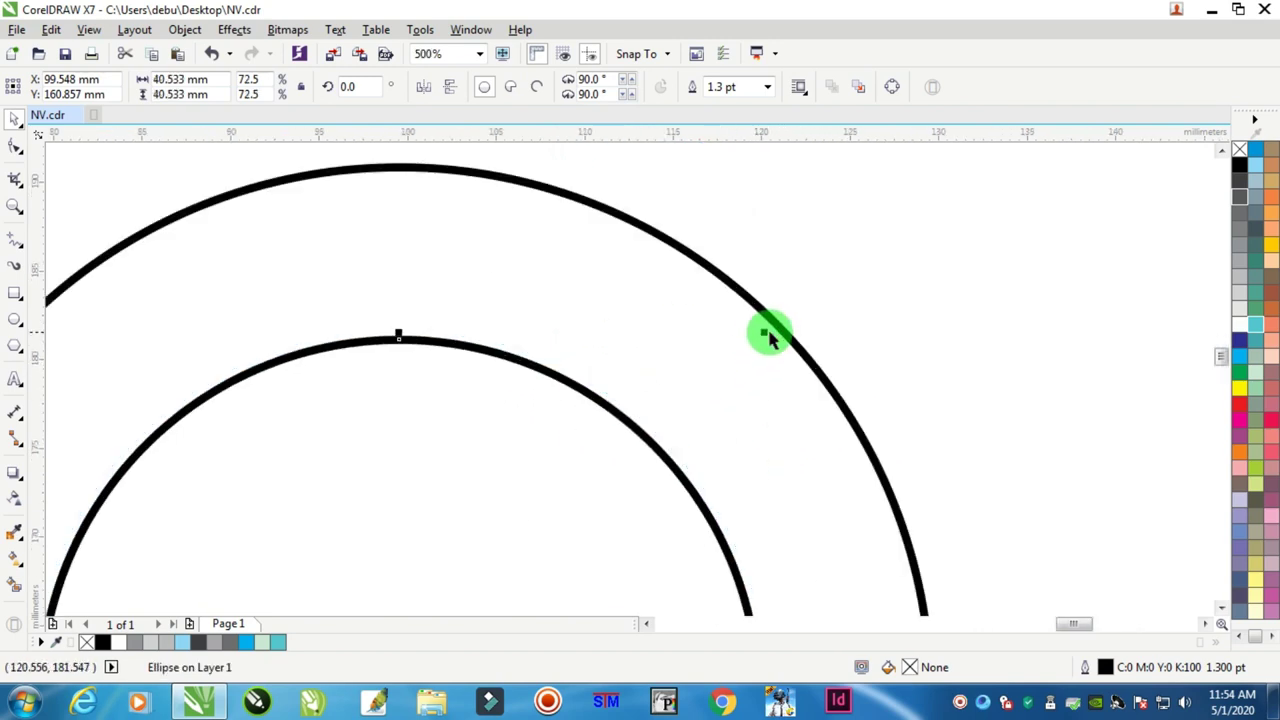
scroll(766, 334, down, 5)
scroll(718, 204, up, 1)
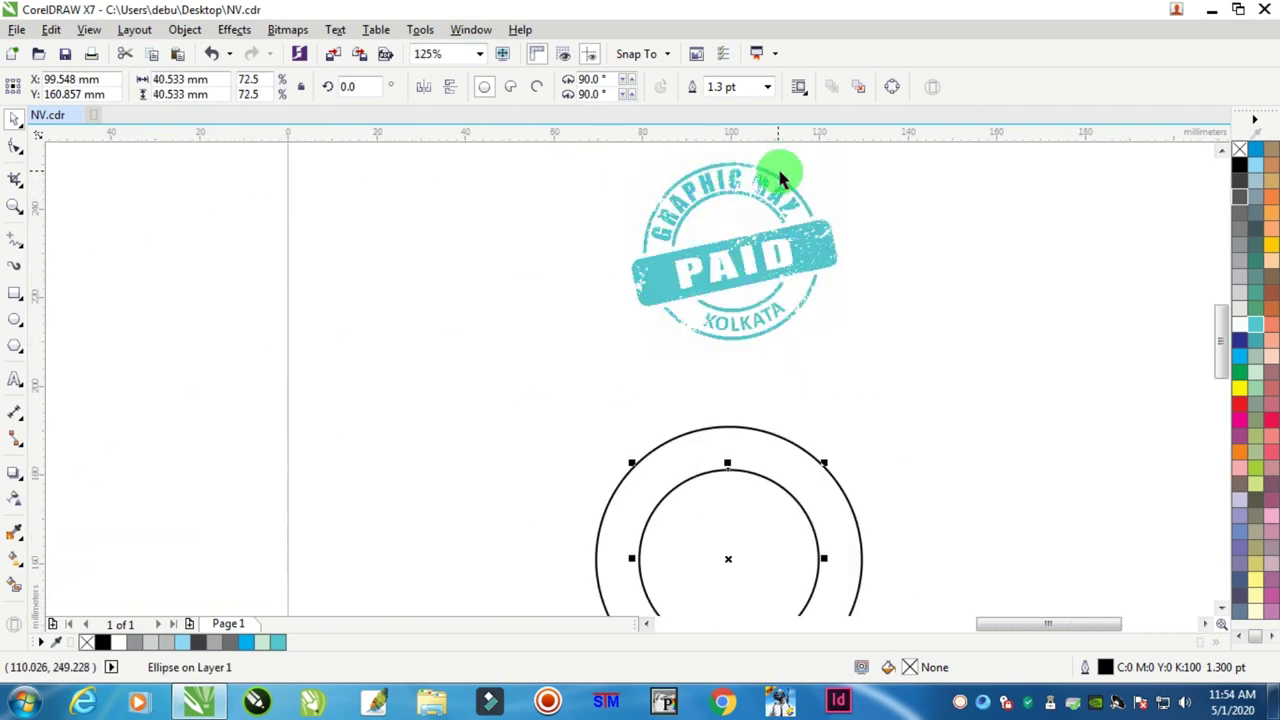
- Select both concentric circles and set their outline width to 4 pt
click(826, 438)
scroll(826, 438, down, 5)
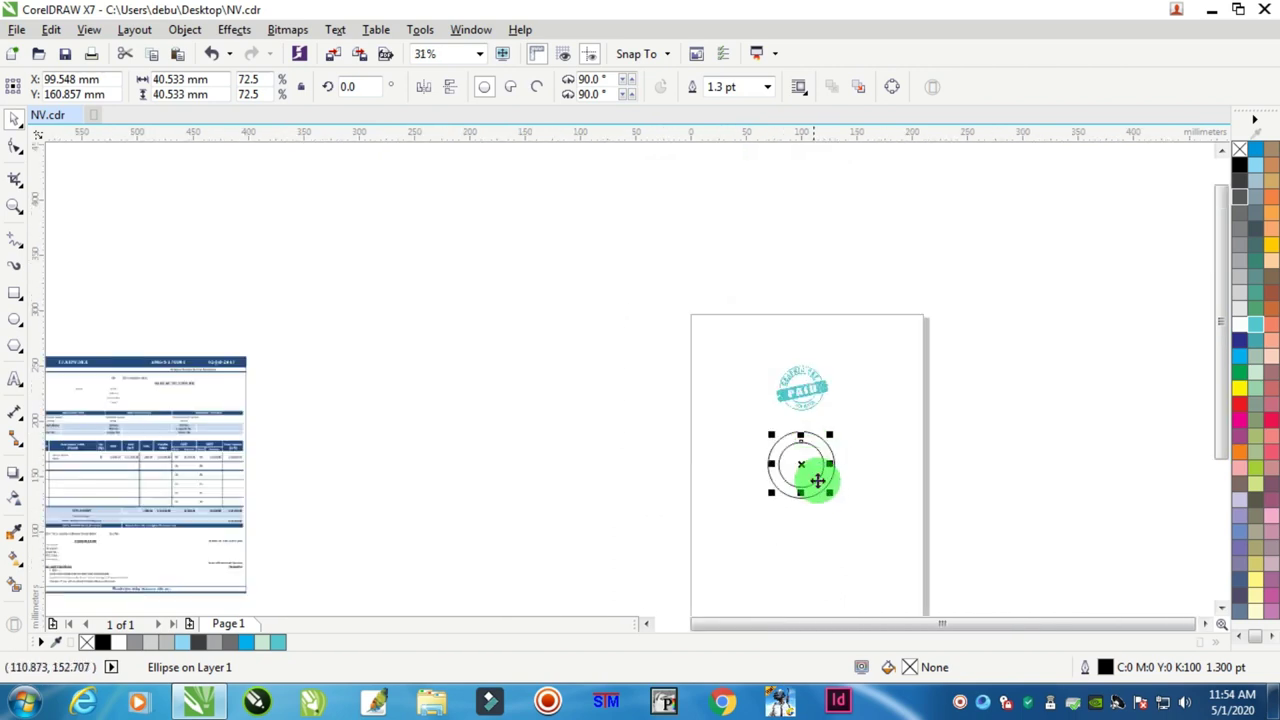
scroll(800, 470, up, 5)
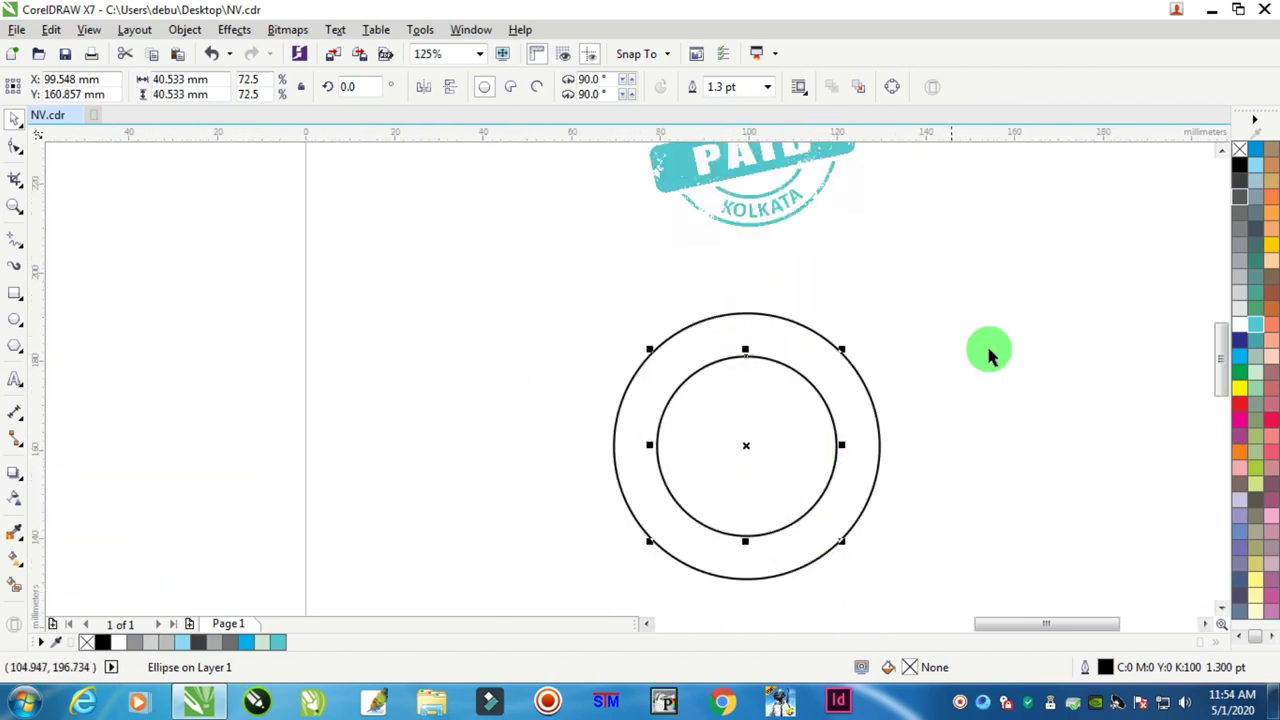
drag(533, 260, 938, 594)
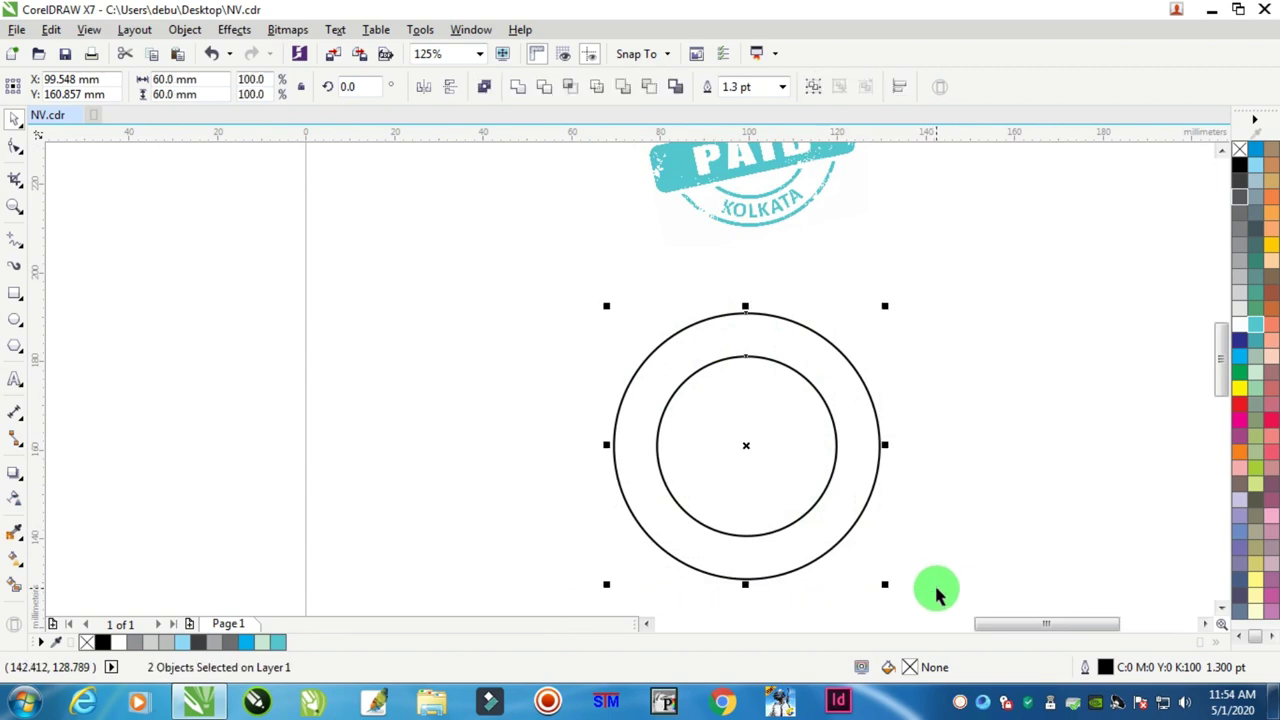
key(F12)
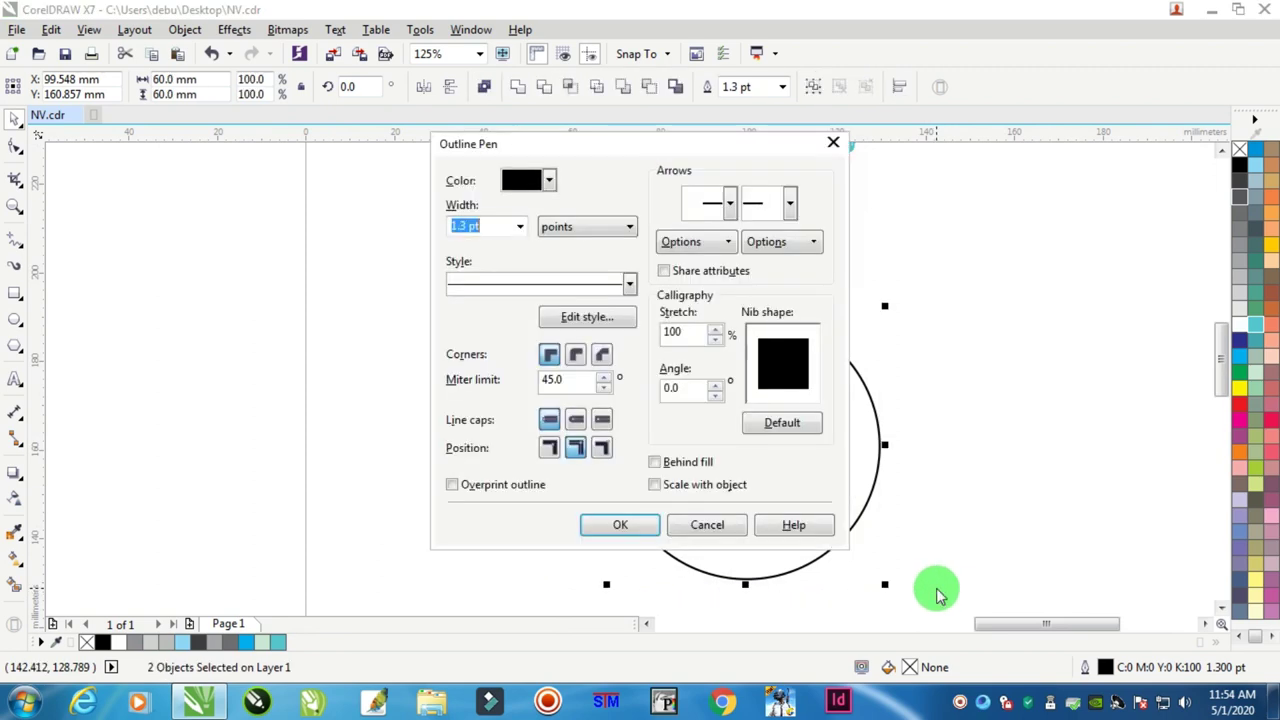
key(Return)
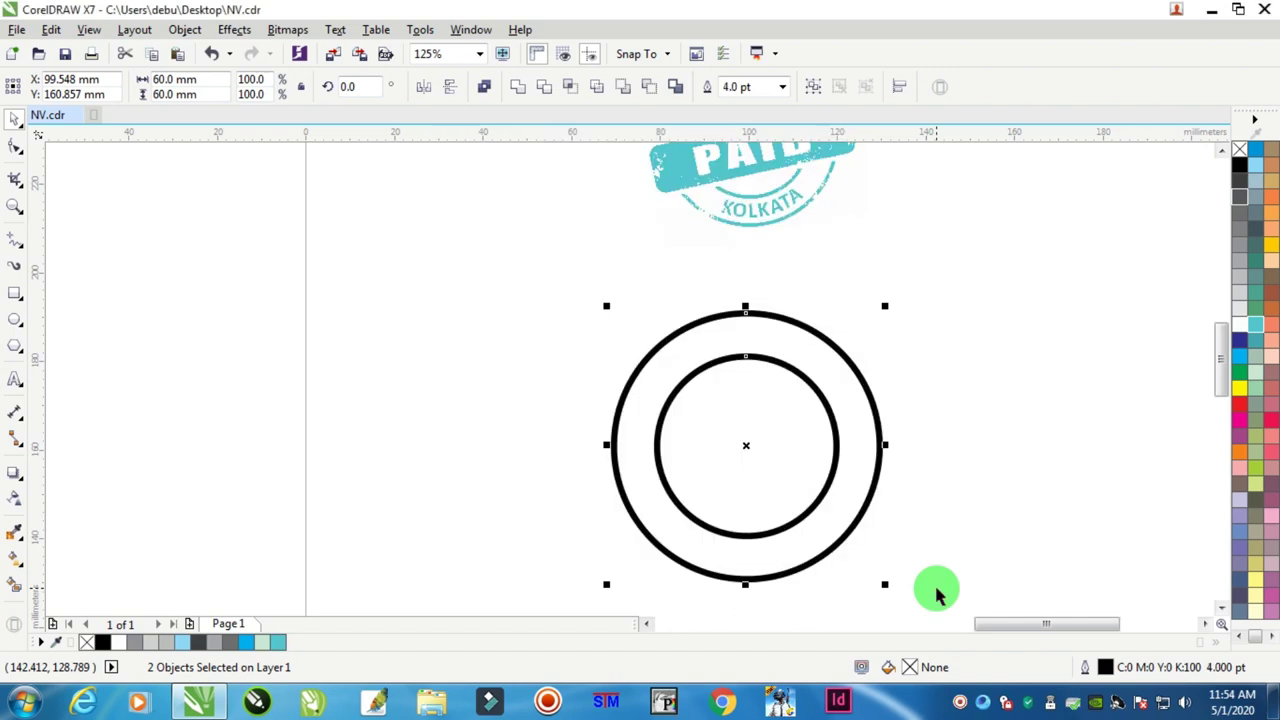
- Shift the PAID reference stamp slightly down and to the left, just above the new circles
scroll(942, 582, down, 2)
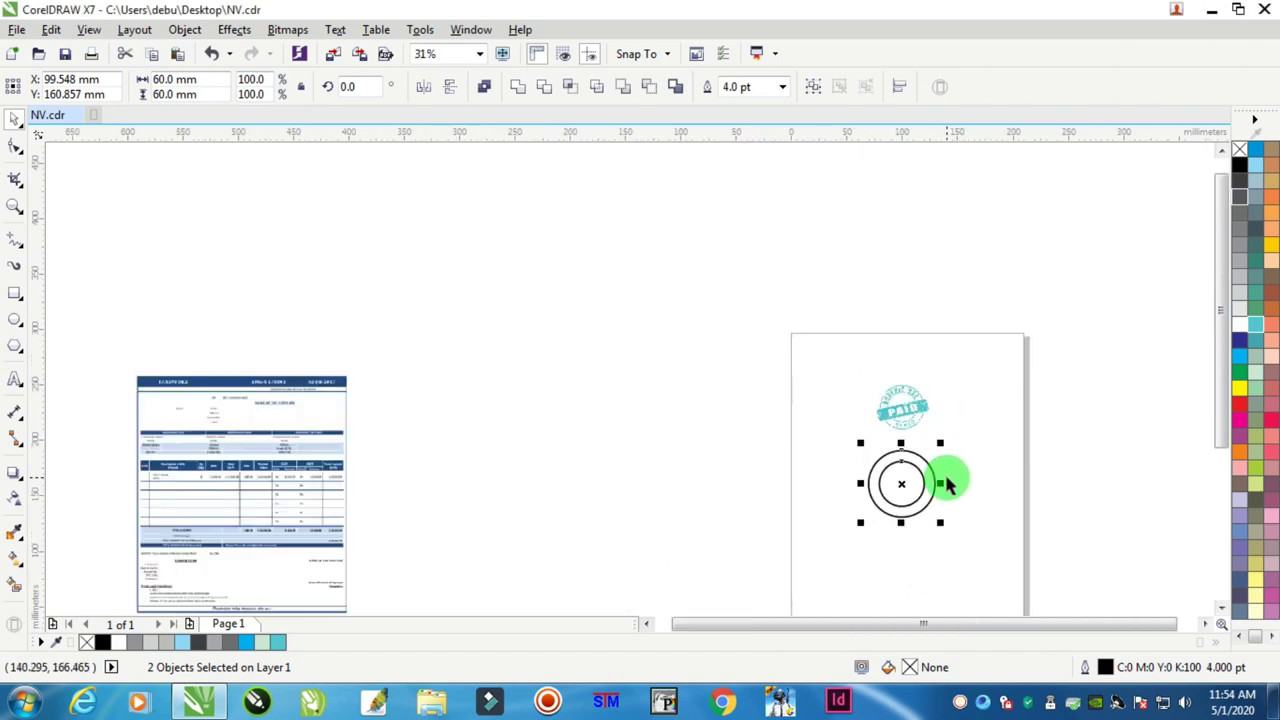
scroll(951, 477, up, 2)
click(770, 215)
drag(770, 215, 706, 251)
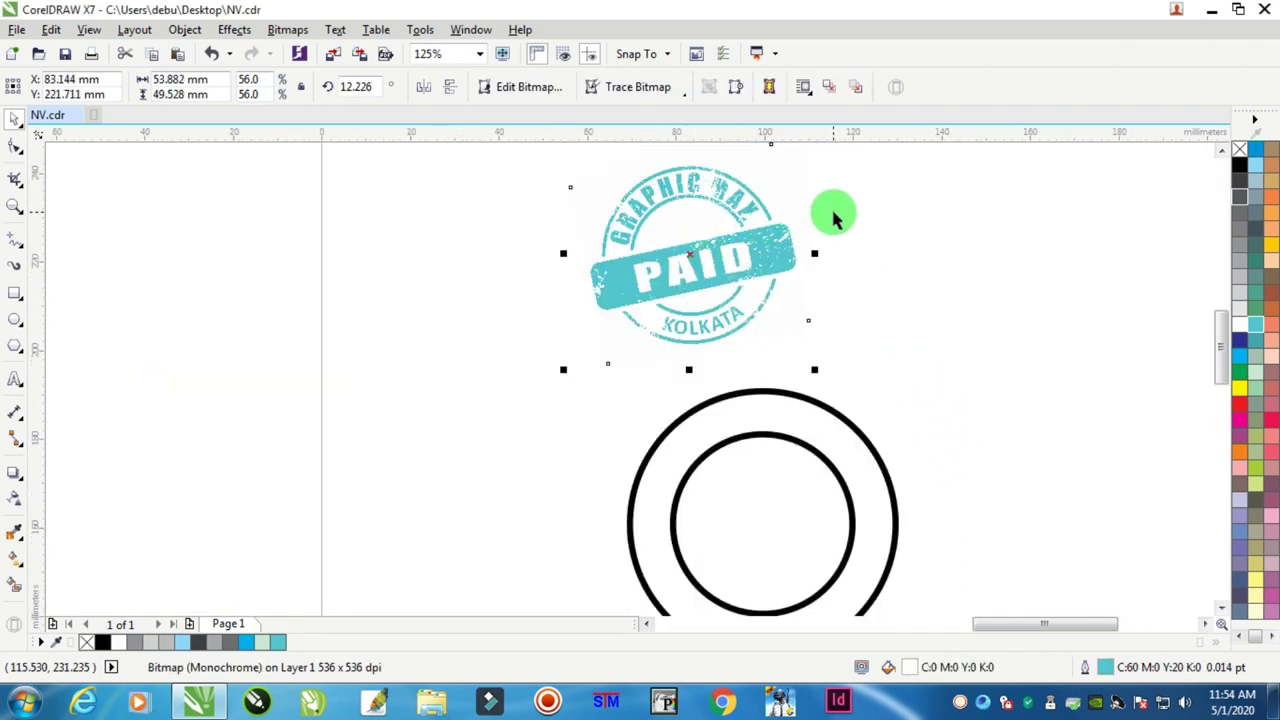
scroll(829, 214, down, 2)
scroll(831, 183, up, 2)
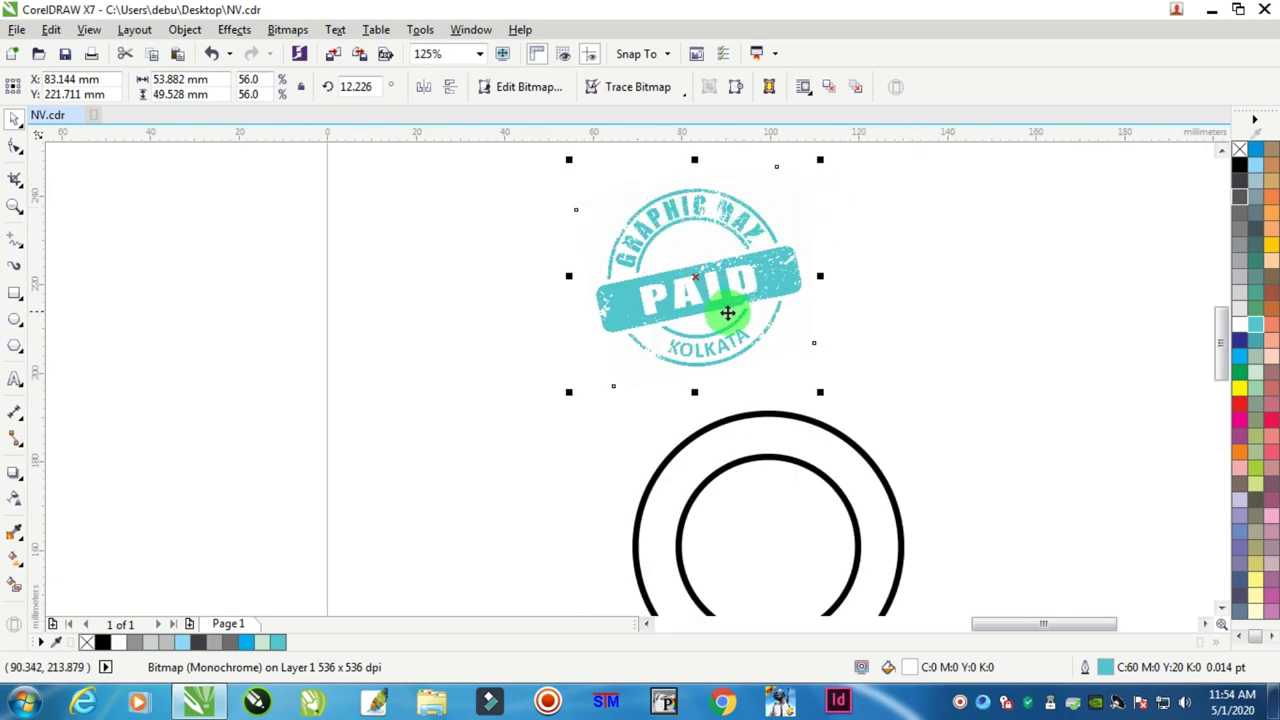
- Add artistic text beside the reference stamp reading GRAPHIC MAX, PAID and KOLKATA on three separate lines
click(15, 381)
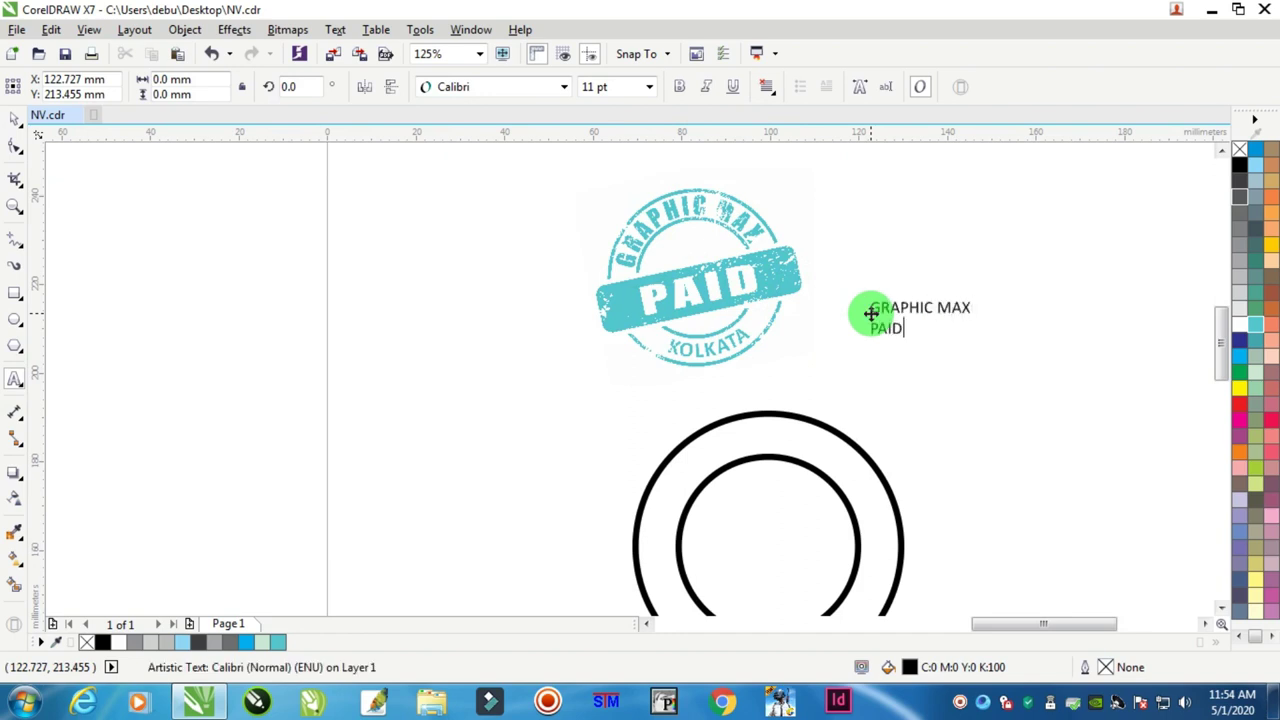
click(871, 313)
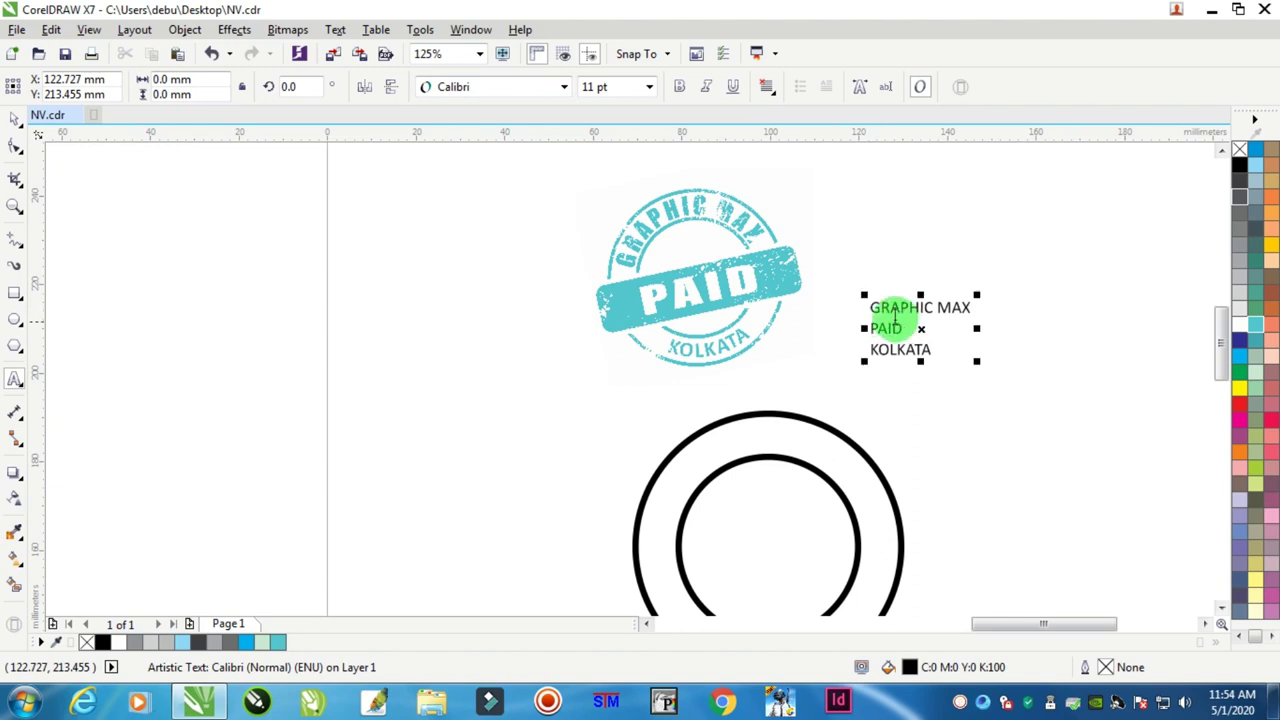
scroll(700, 257, up, 2)
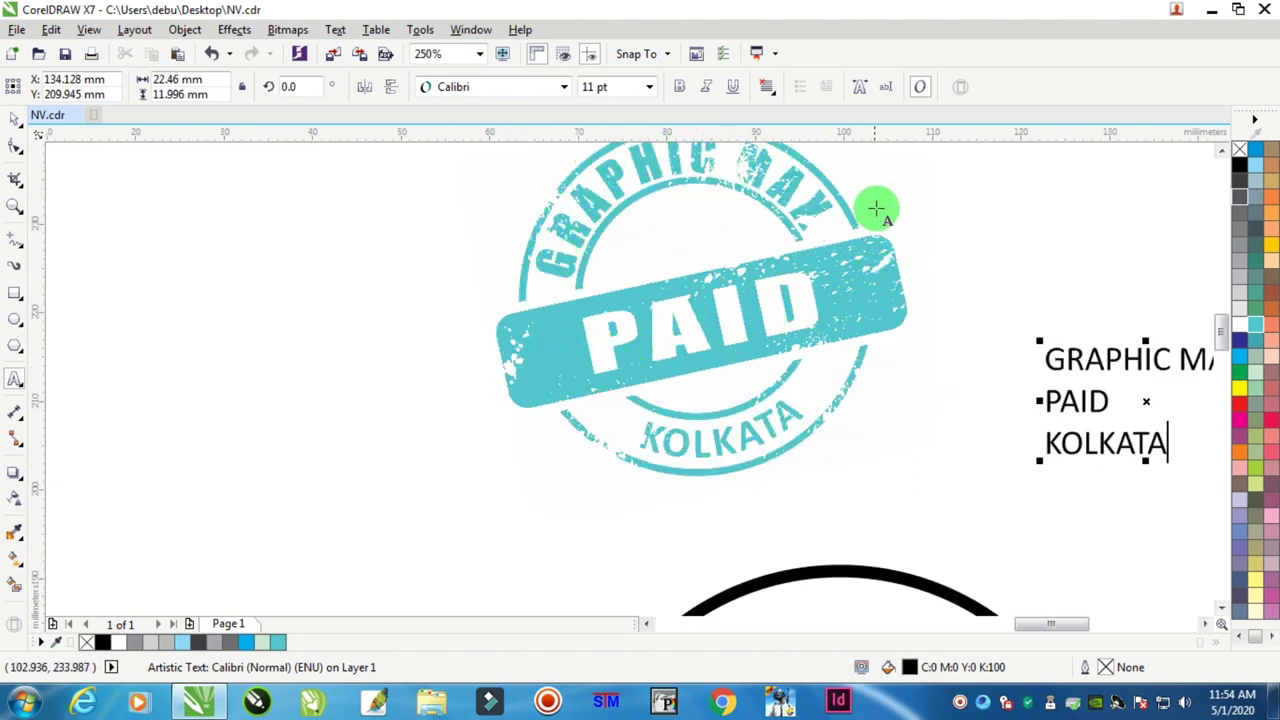
scroll(1125, 320, down, 3)
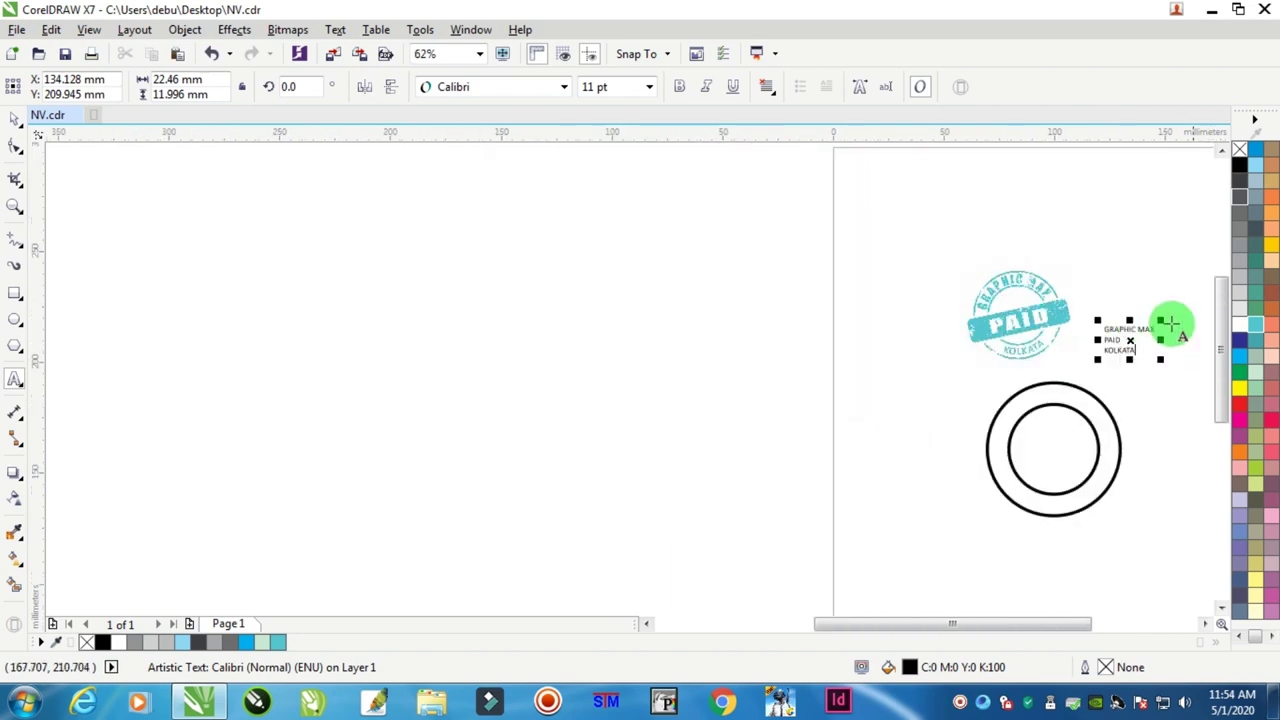
- Change the three-line text's font to Impact and move the block slightly closer to the reference stamp
scroll(1168, 329, up, 3)
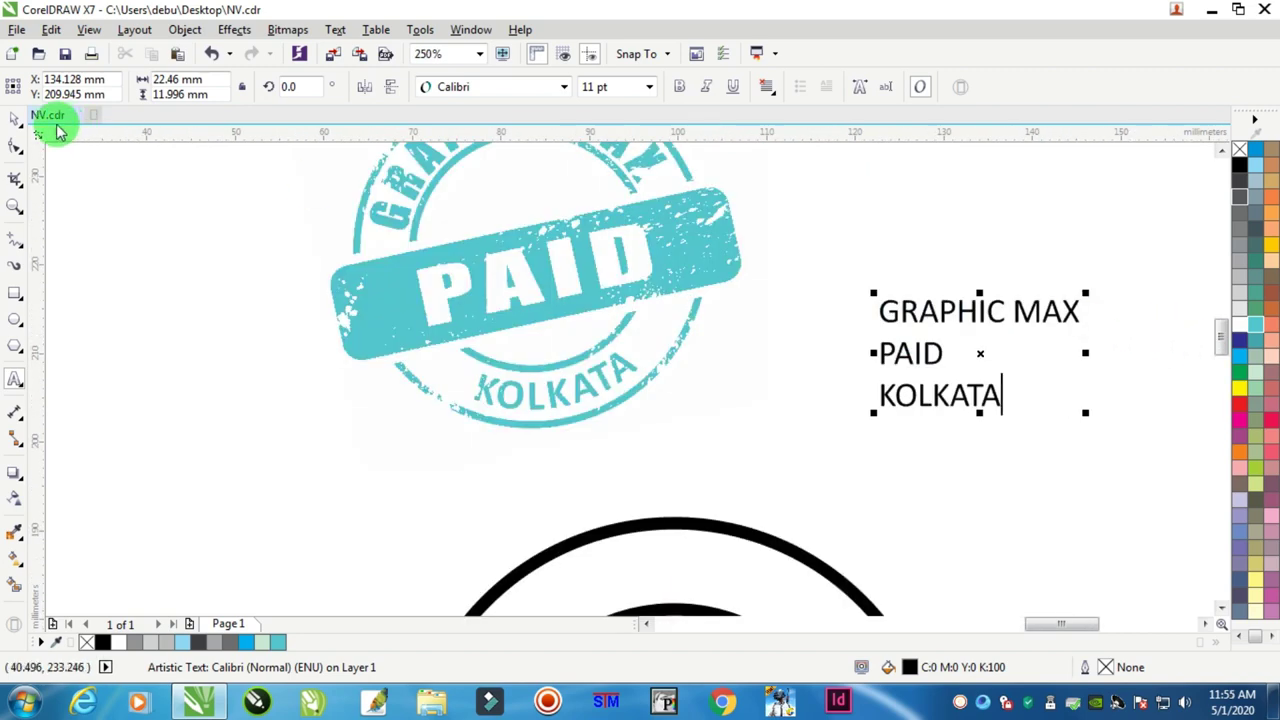
click(12, 119)
click(490, 88)
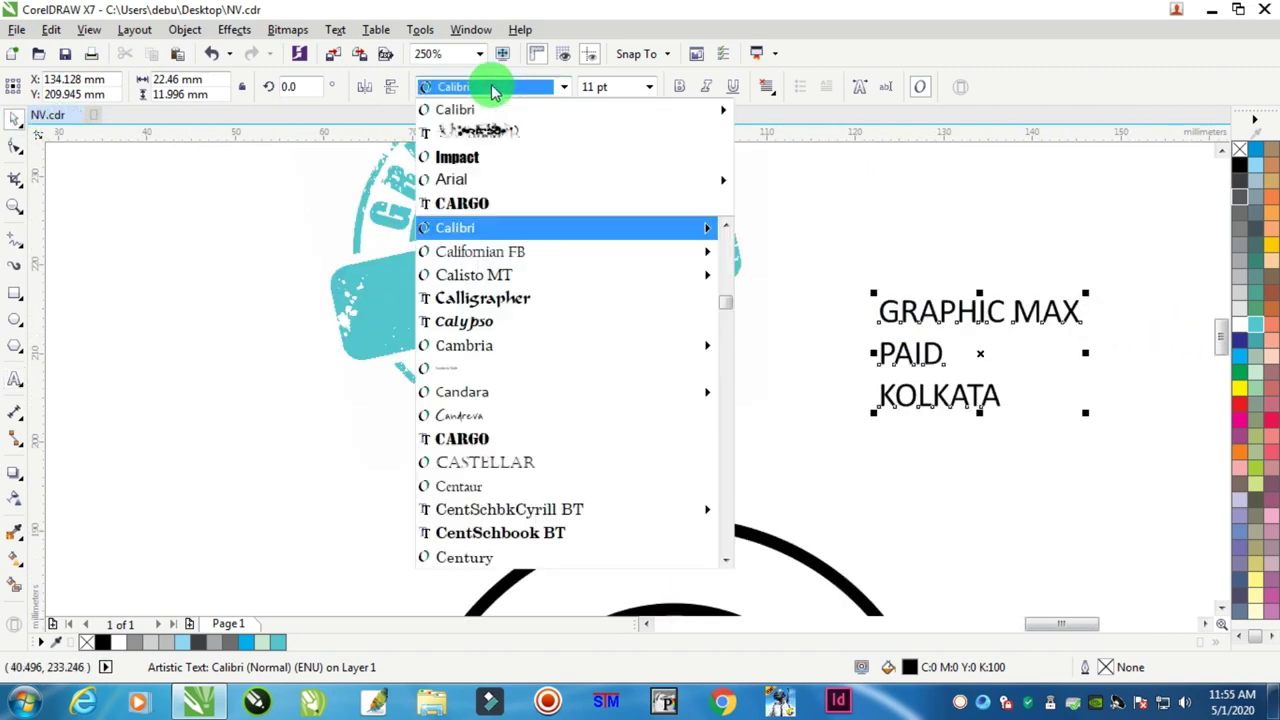
click(512, 161)
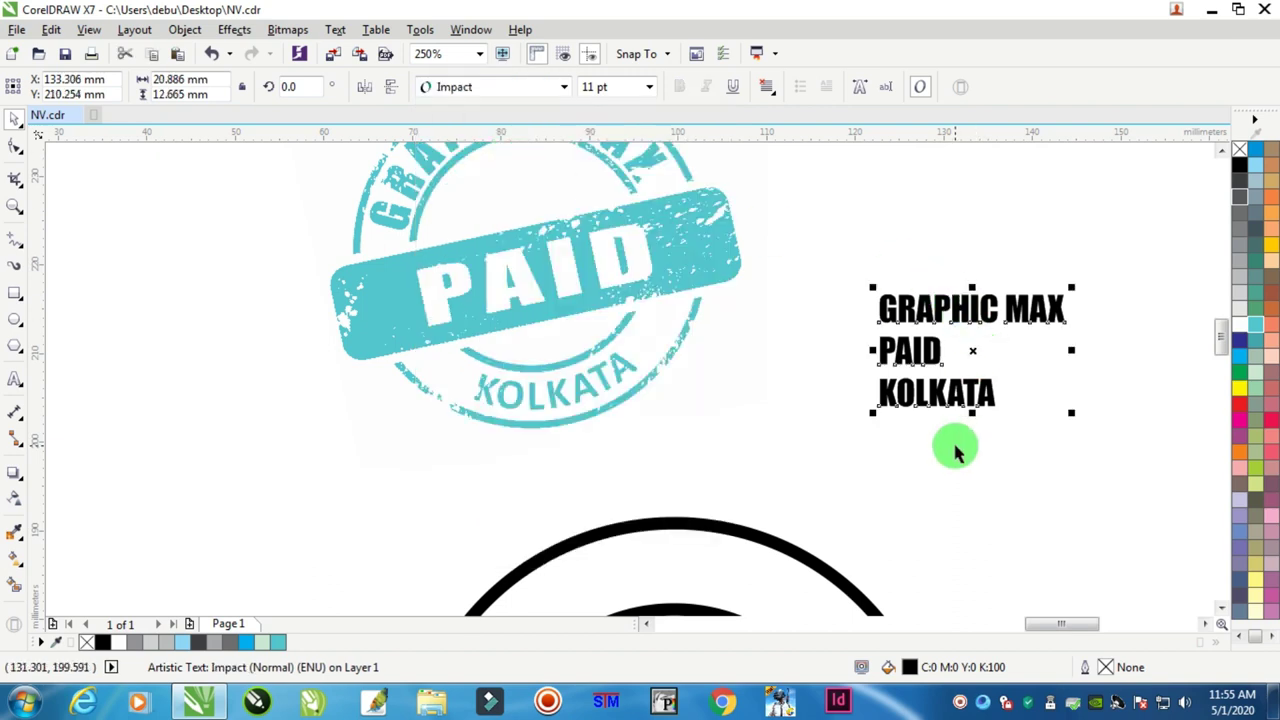
click(1040, 463)
drag(915, 306, 850, 280)
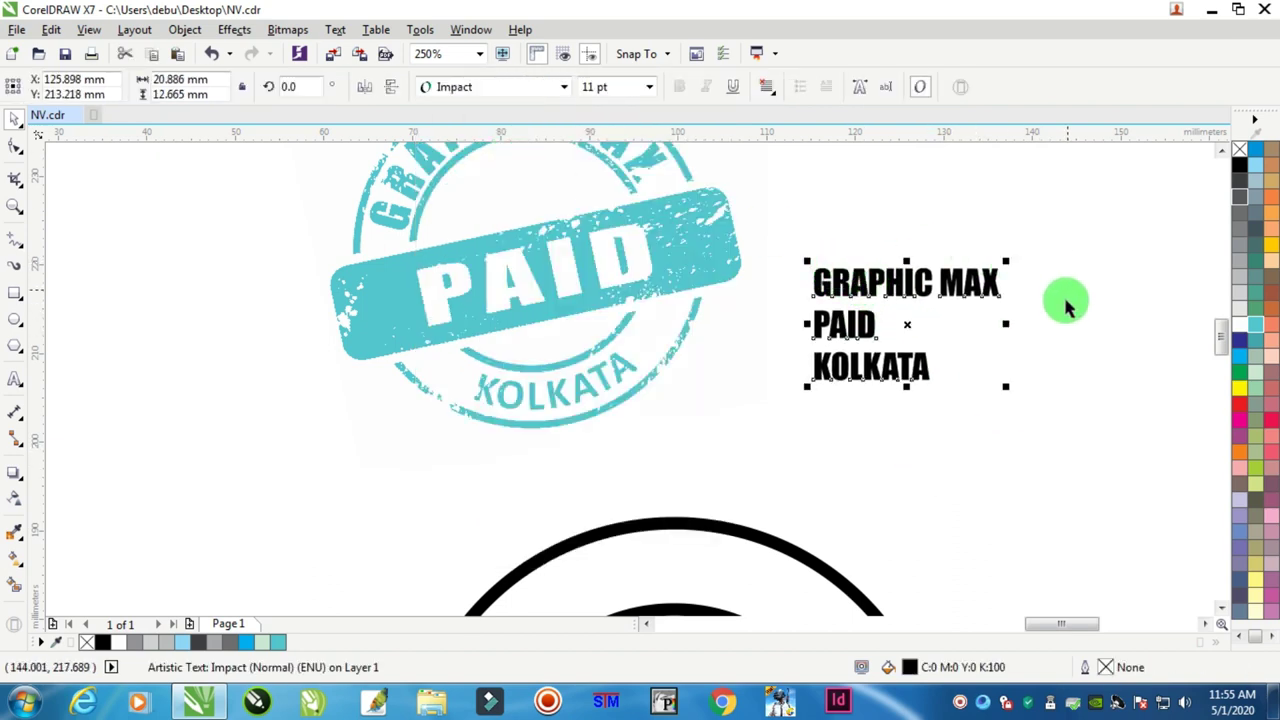
- Break the three-line text apart into separate lines and spread GRAPHIC MAX, PAID and KOLKATA away from each other
click(185, 30)
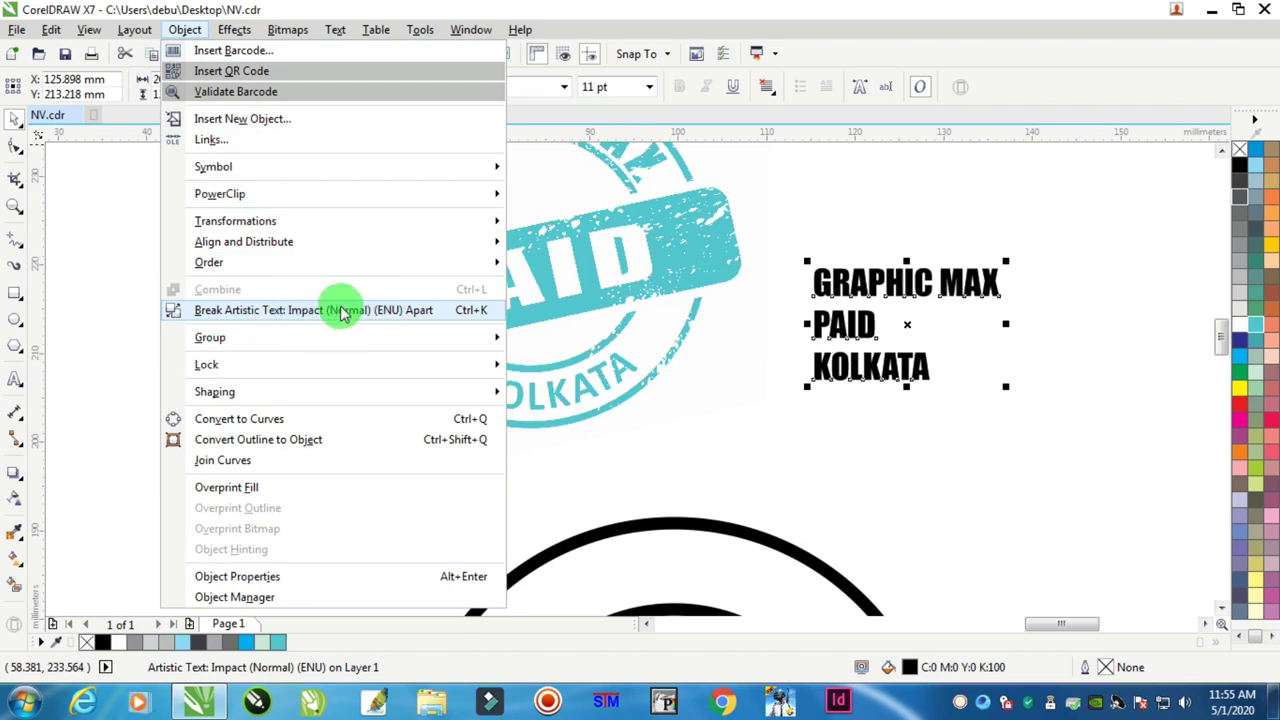
click(383, 310)
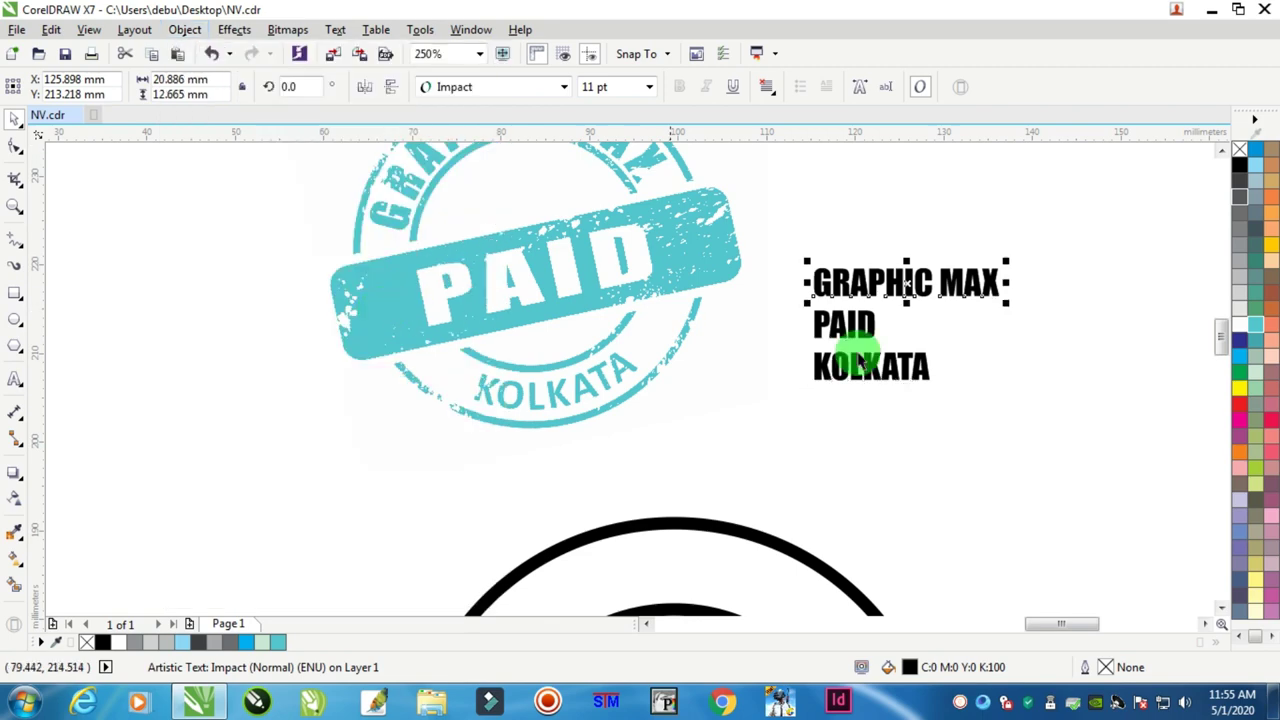
click(1006, 400)
drag(903, 280, 905, 228)
drag(868, 322, 877, 297)
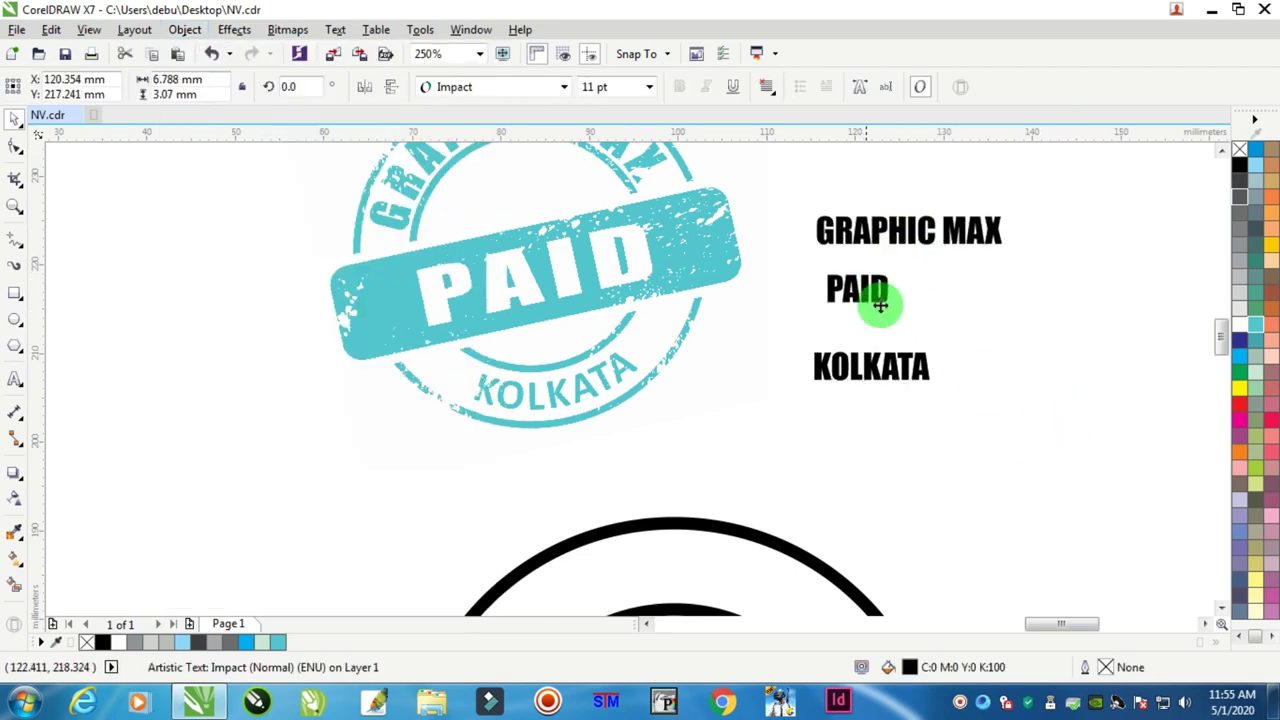
drag(876, 366, 889, 380)
- Examine the letter spacing and distressed edges of the curved lettering on the reference stamp
scroll(829, 360, down, 3)
scroll(770, 305, up, 5)
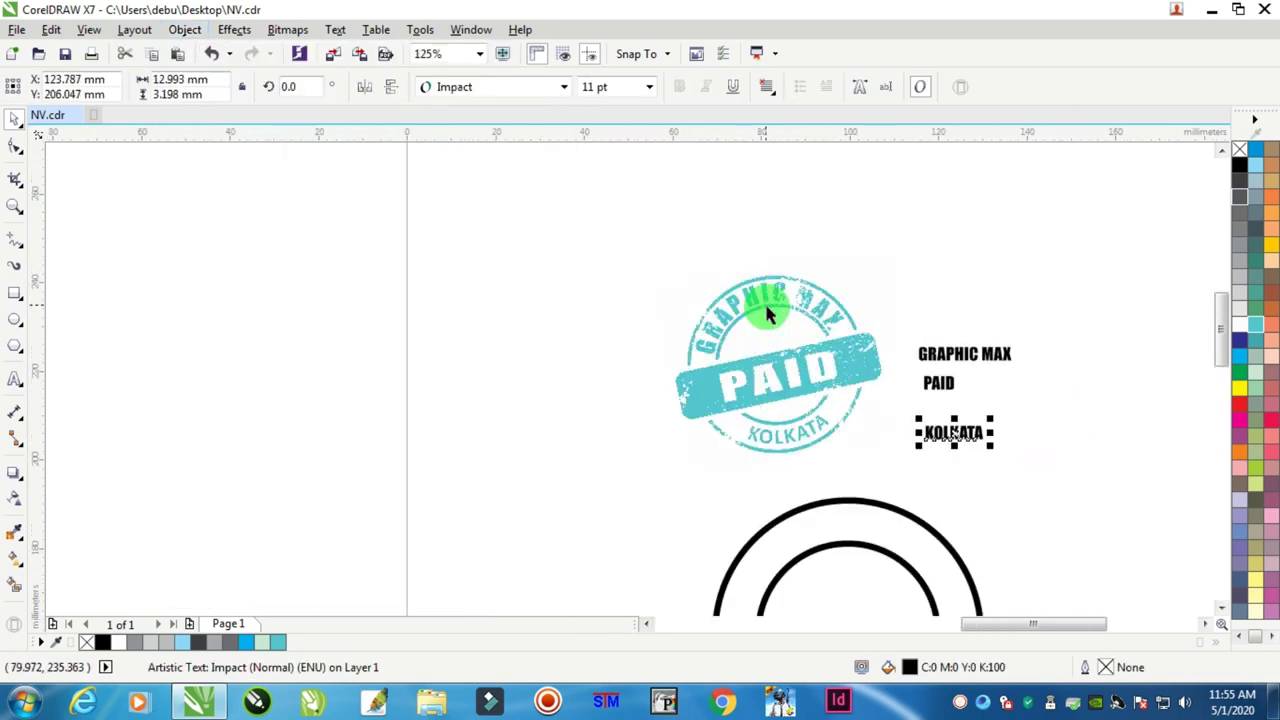
scroll(726, 287, up, 1)
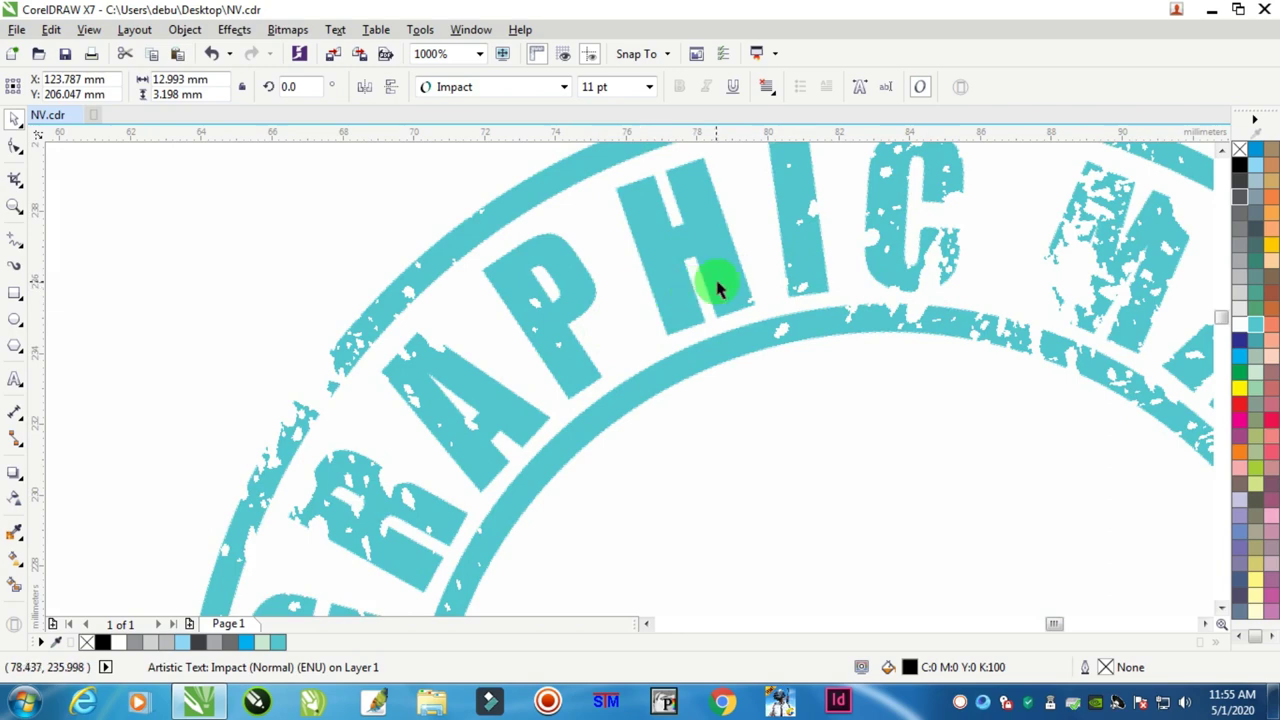
scroll(740, 285, down, 3)
scroll(735, 280, up, 3)
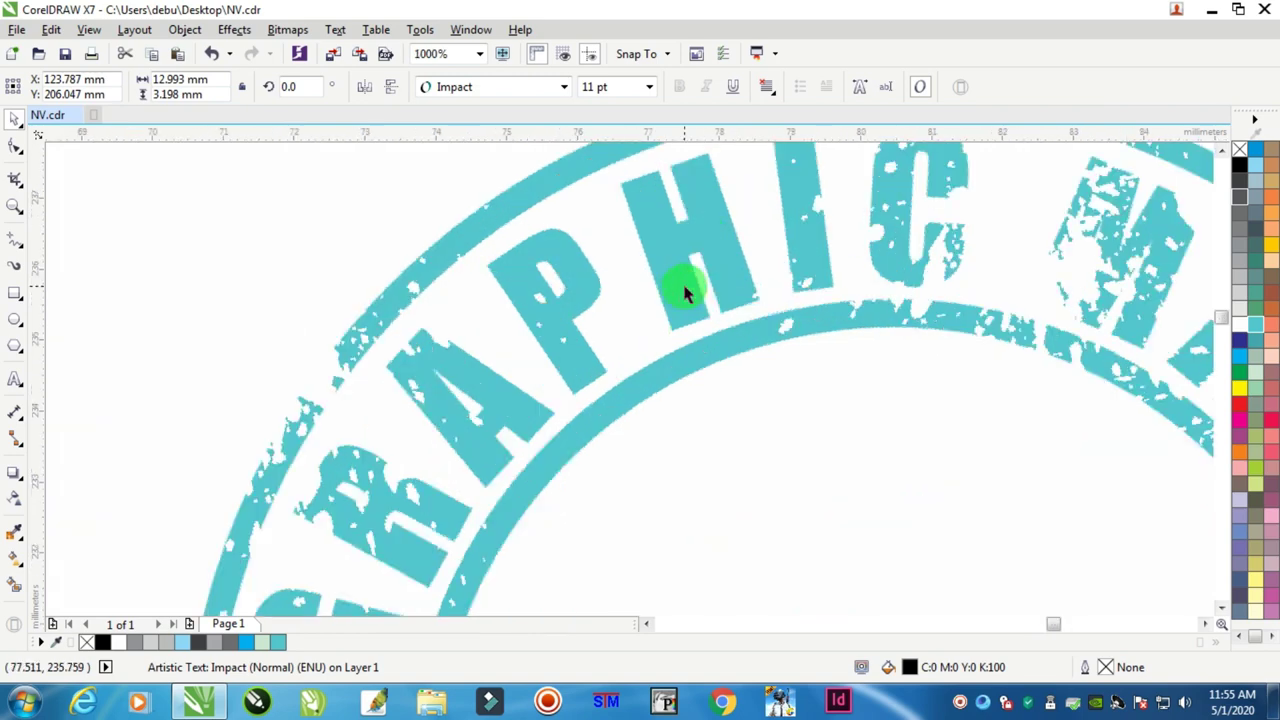
scroll(686, 291, up, 2)
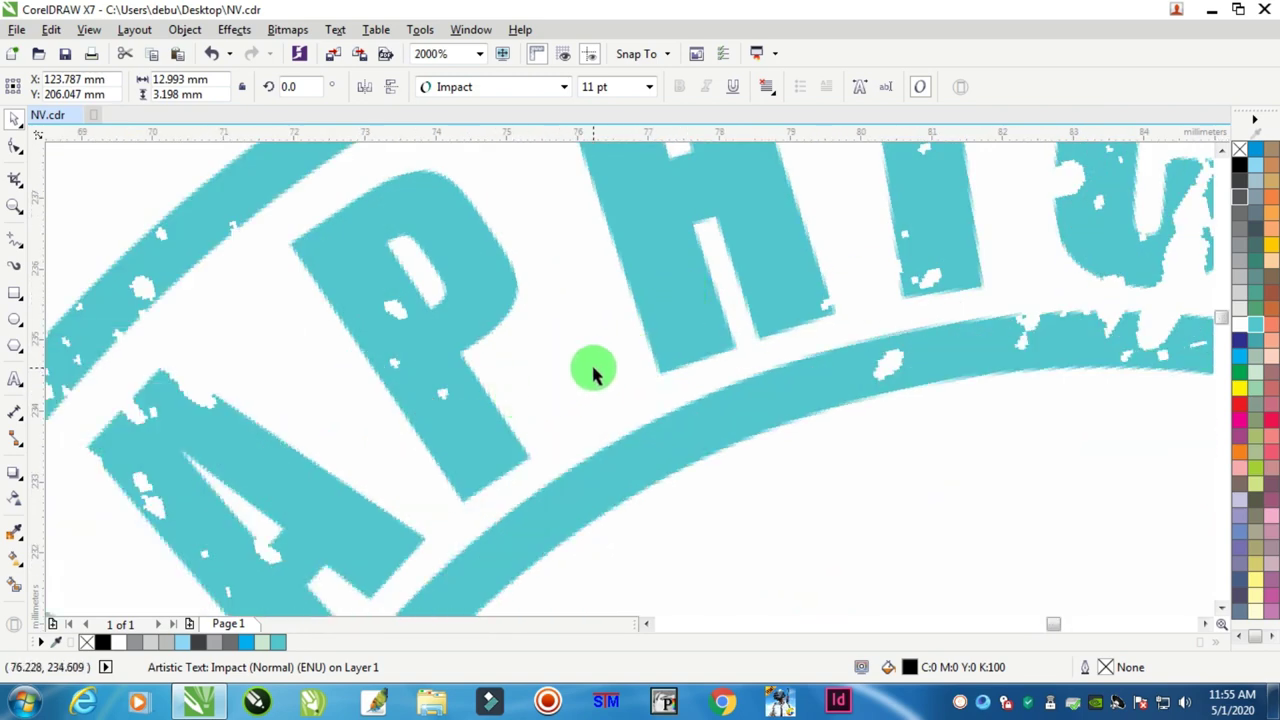
scroll(481, 390, down, 4)
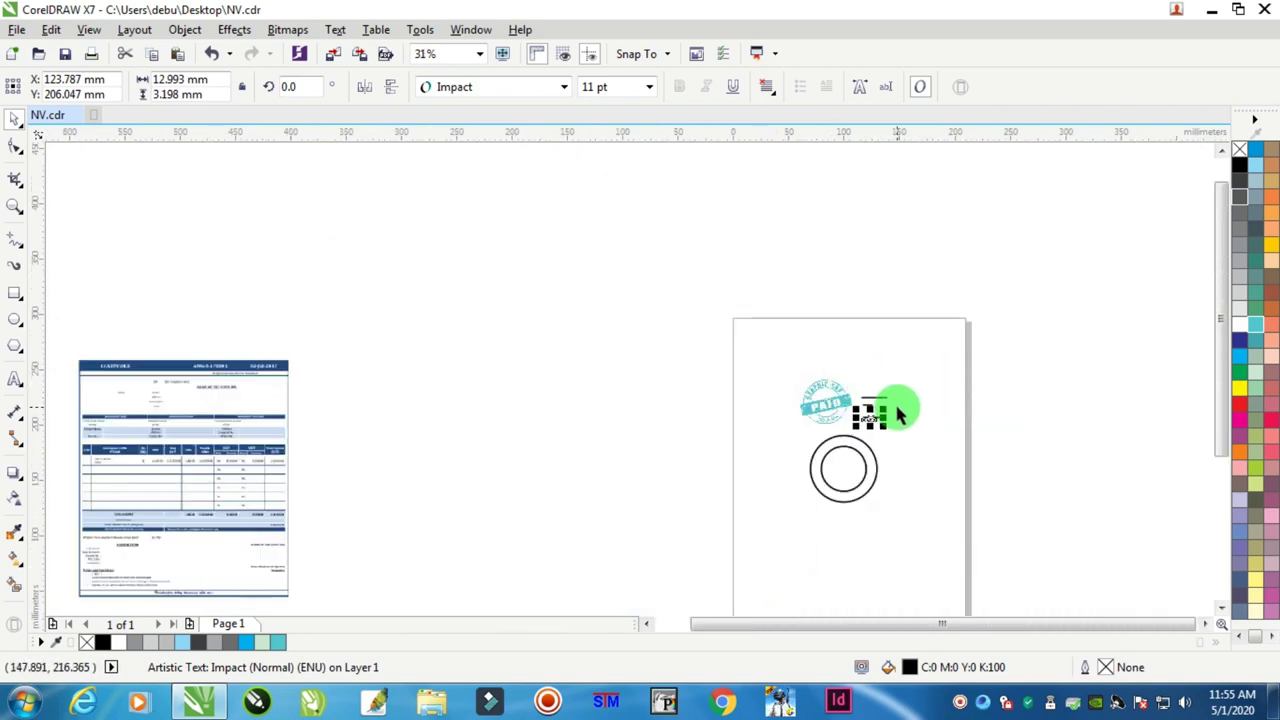
- Widen the letter spacing of GRAPHIC MAX until the text is about 24 mm wide
scroll(894, 409, up, 5)
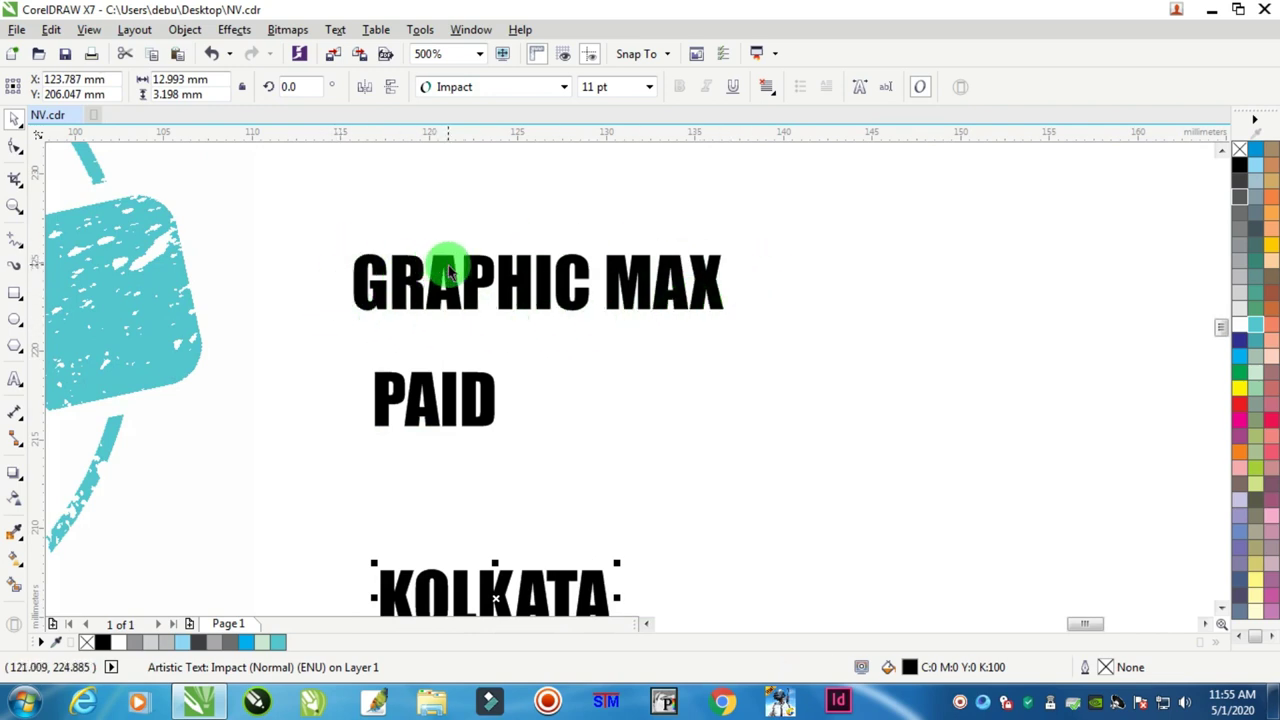
click(15, 152)
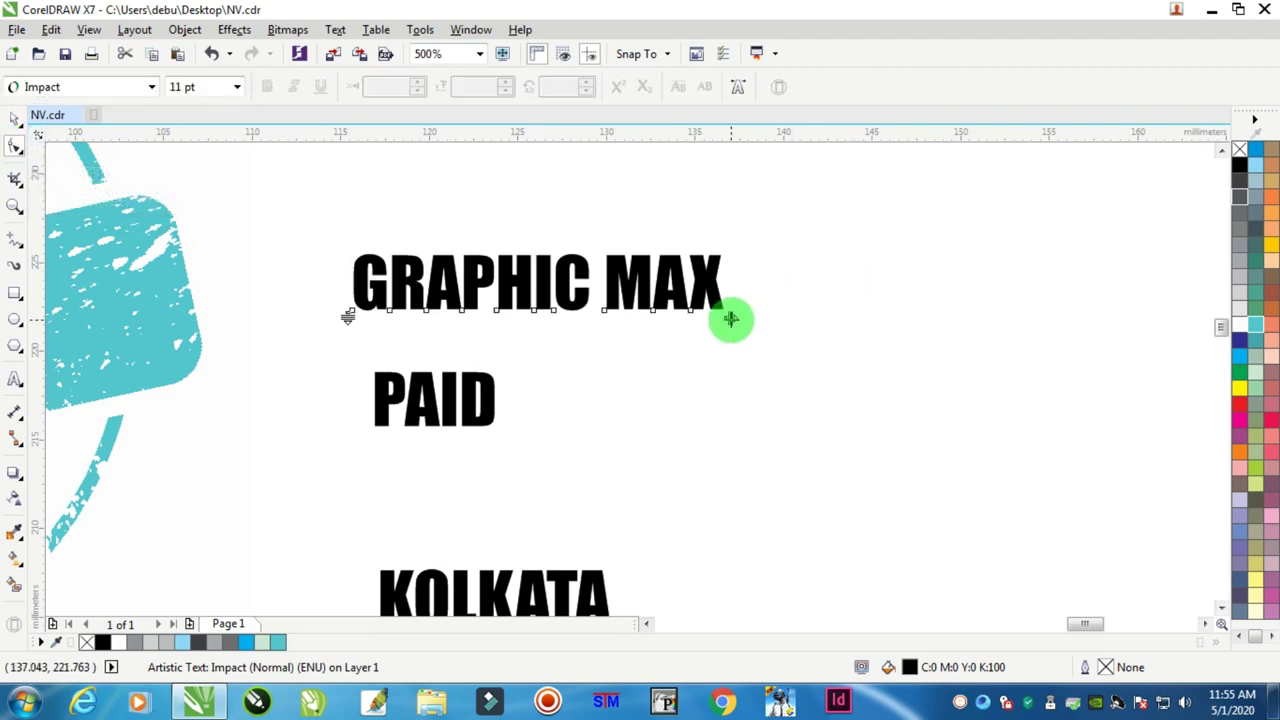
drag(731, 318, 780, 318)
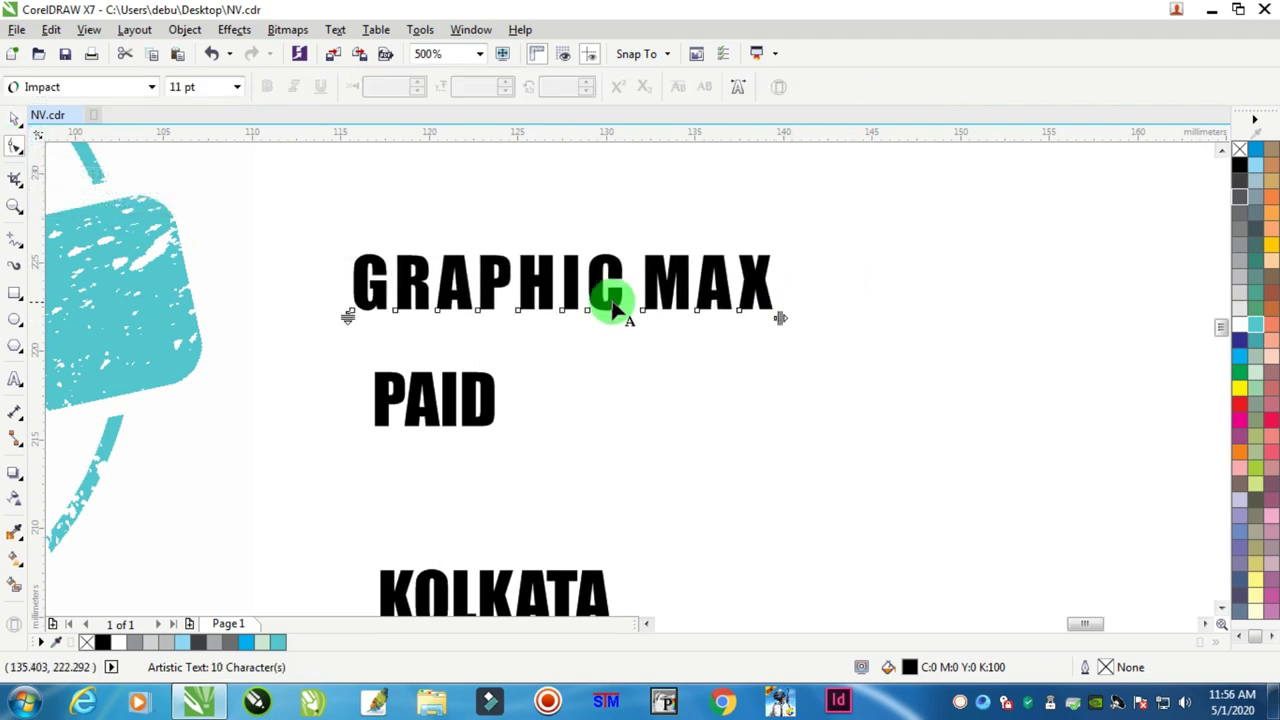
scroll(613, 306, up, 3)
scroll(677, 358, down, 3)
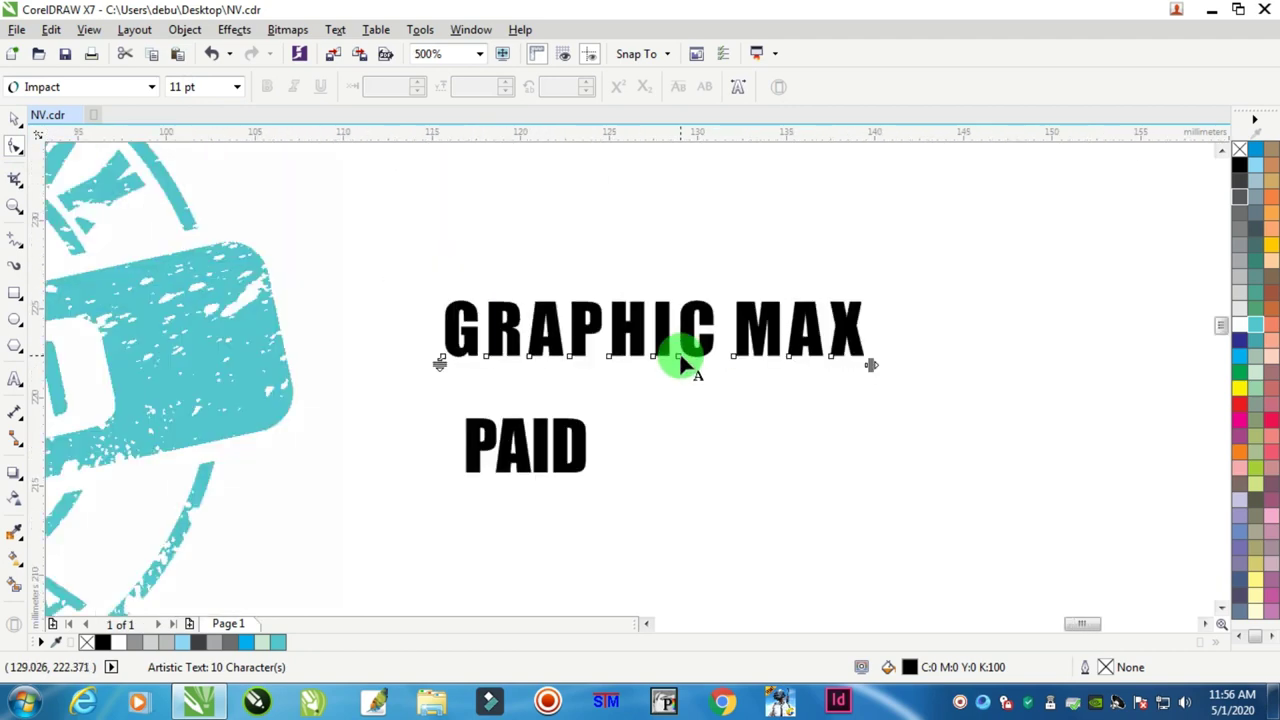
- Widen the letter spacing of the PAID text slightly
scroll(589, 449, down, 3)
scroll(589, 446, up, 4)
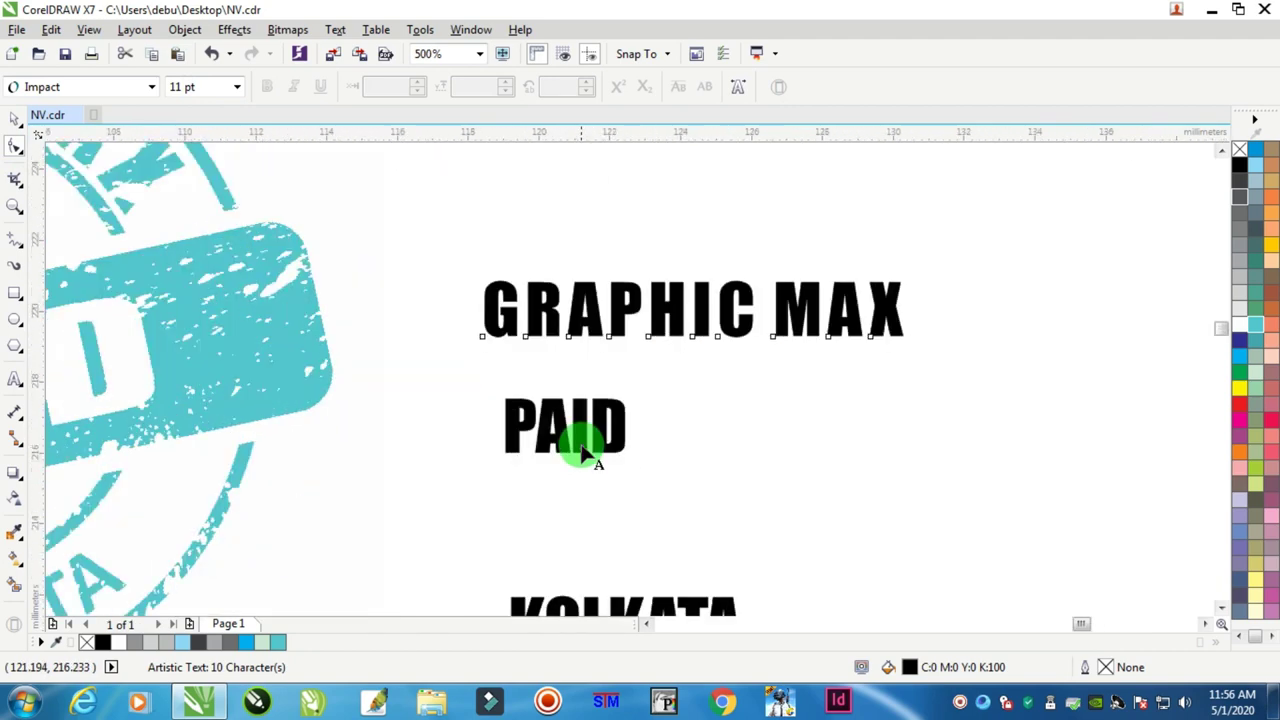
click(613, 383)
drag(680, 463, 715, 466)
scroll(715, 468, down, 1)
- Widen the letter spacing of KOLKATA until the word is about 16 mm wide
scroll(715, 470, down, 5)
scroll(723, 486, up, 4)
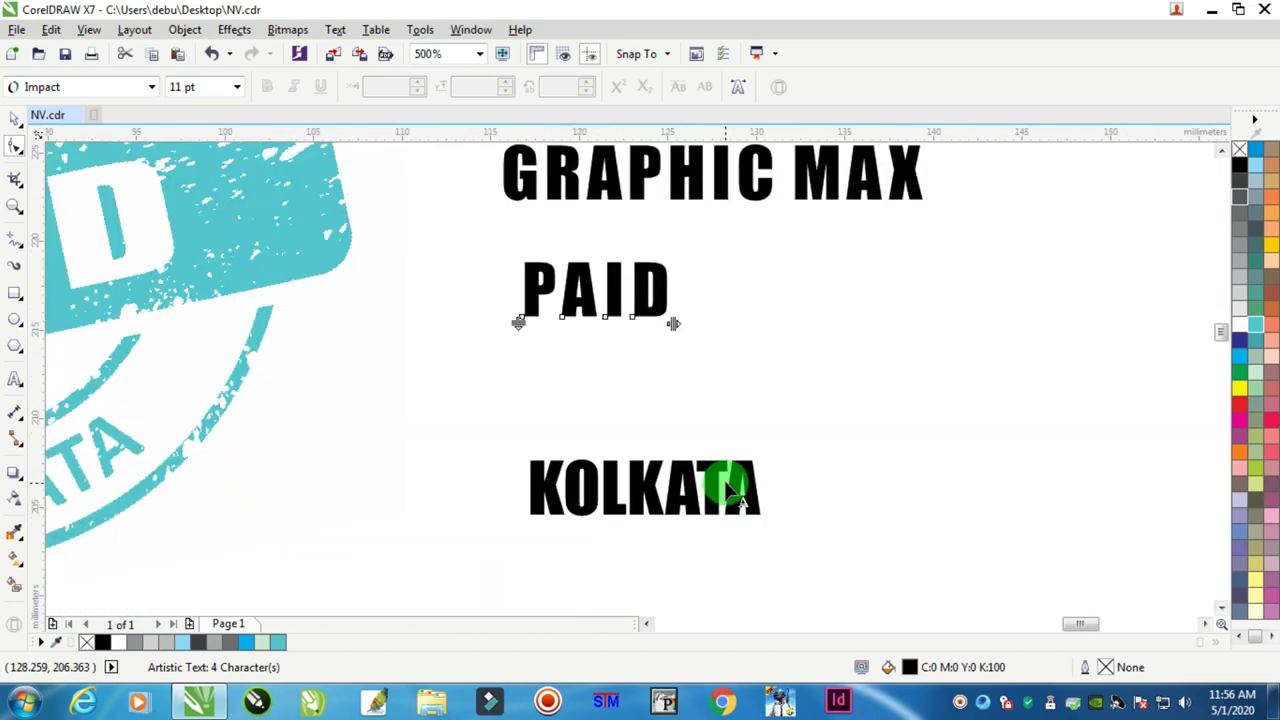
drag(766, 527, 824, 523)
click(14, 120)
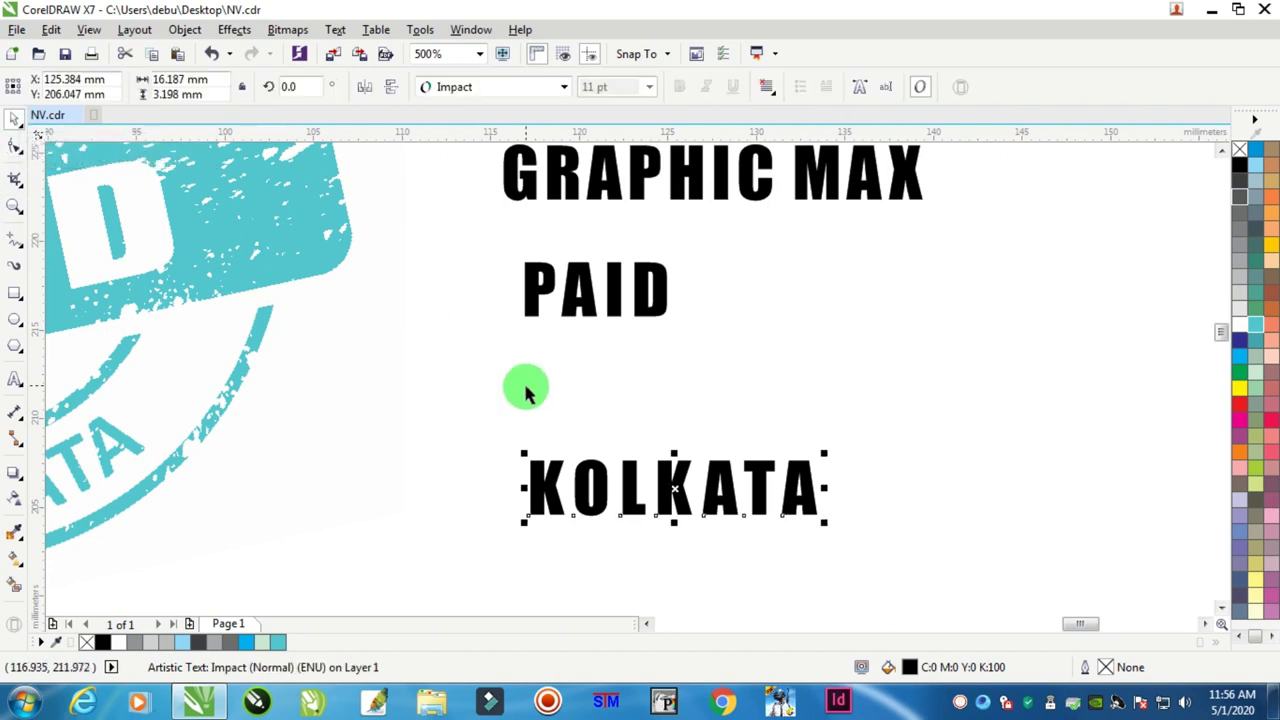
- Set KOLKATA in bold Calibri and tighten its letter spacing to a width of about 16.7 mm
click(497, 88)
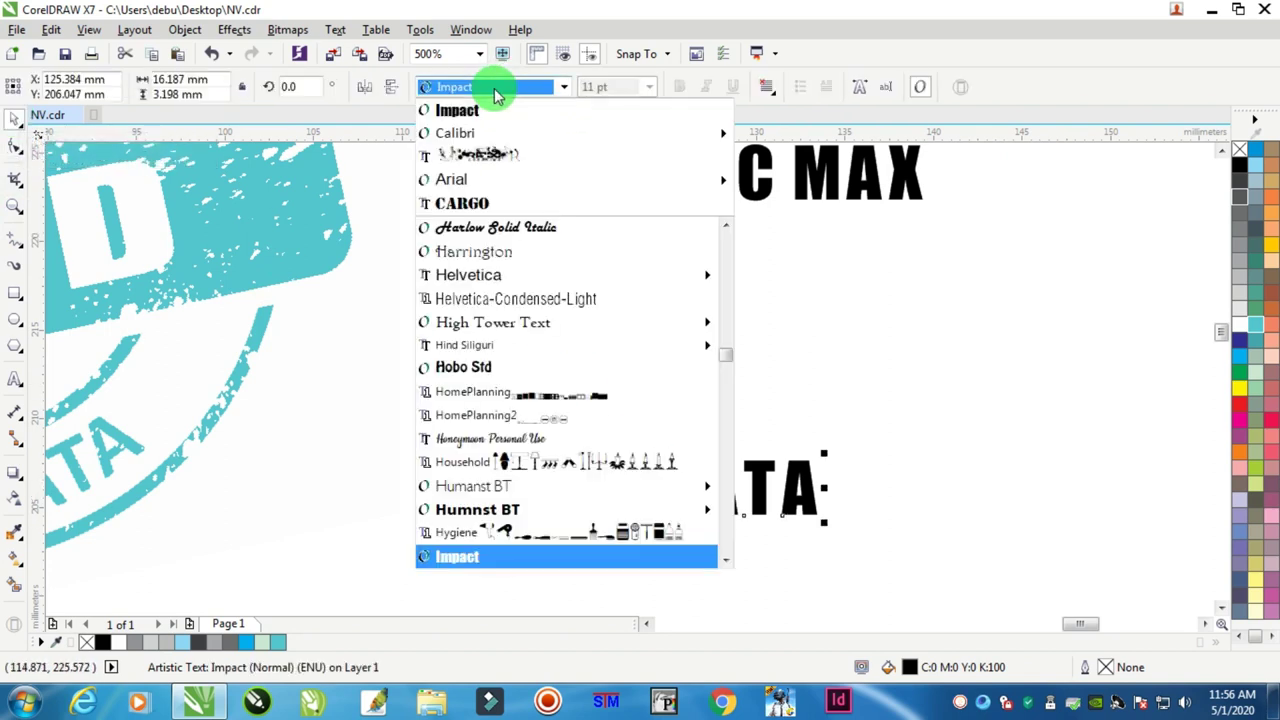
click(450, 132)
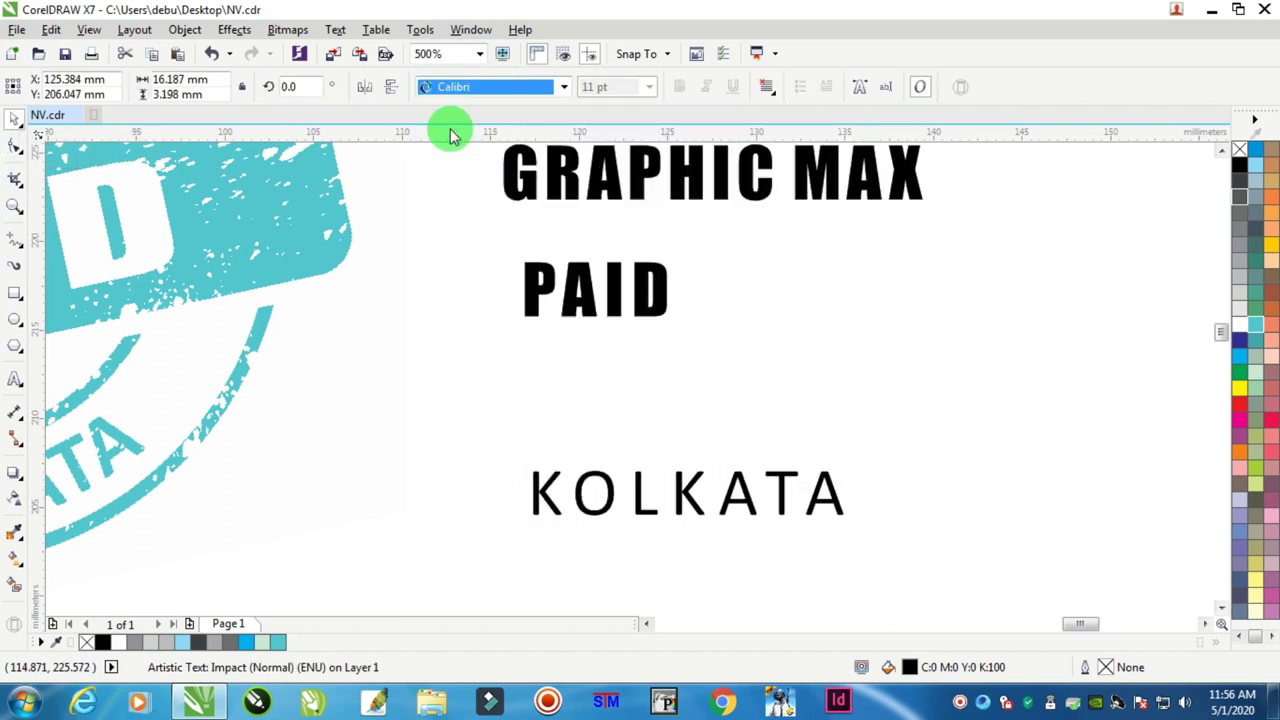
click(680, 87)
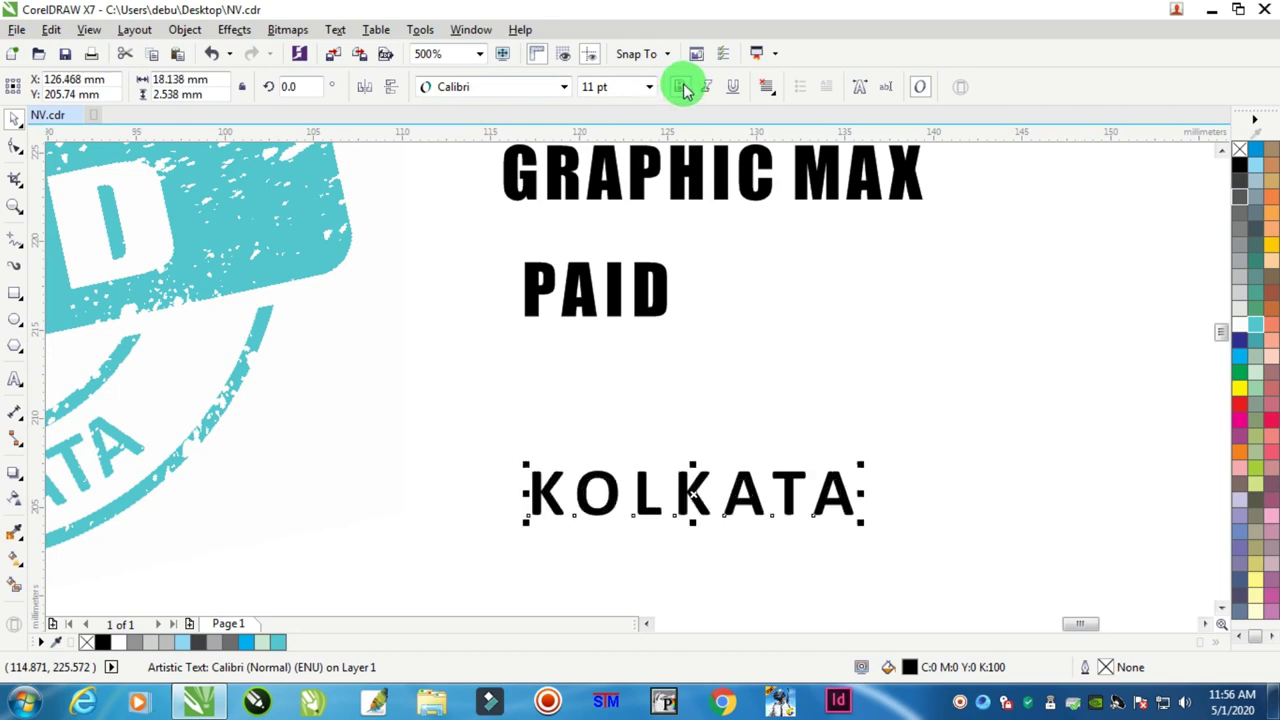
click(14, 146)
drag(859, 521, 835, 522)
click(14, 120)
- Move the GRAPHIC MAX text down into the upper gap between the two concentric circles
scroll(634, 409, down, 4)
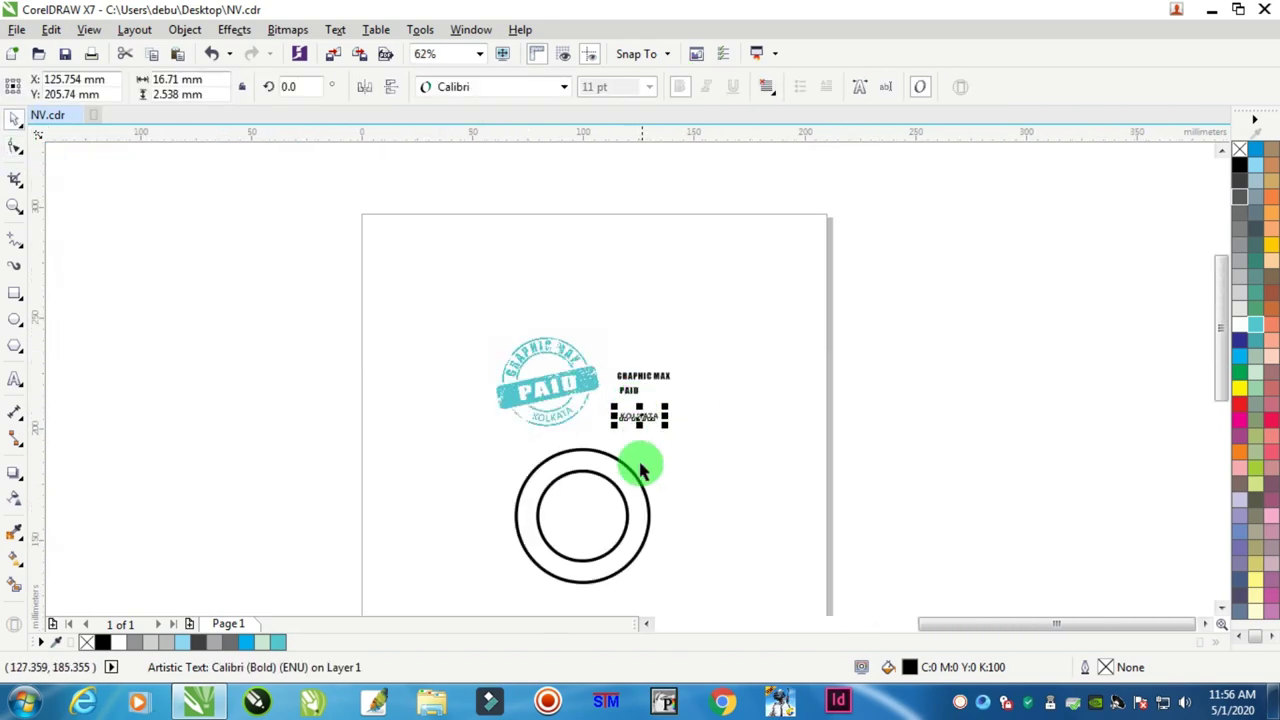
scroll(657, 420, up, 1)
drag(645, 293, 560, 455)
scroll(560, 455, up, 3)
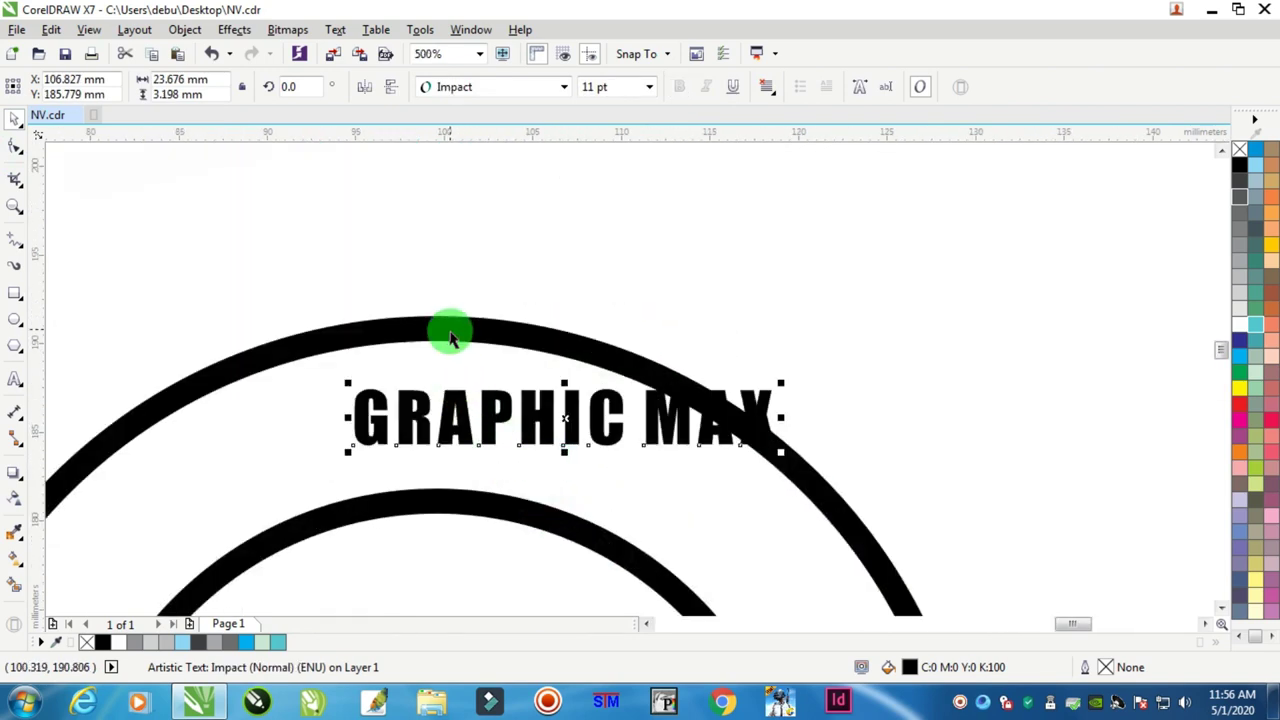
- Enlarge GRAPHIC MAX to about 21 pt and shift it so its first letter fits between the two circles
scroll(663, 423, down, 2)
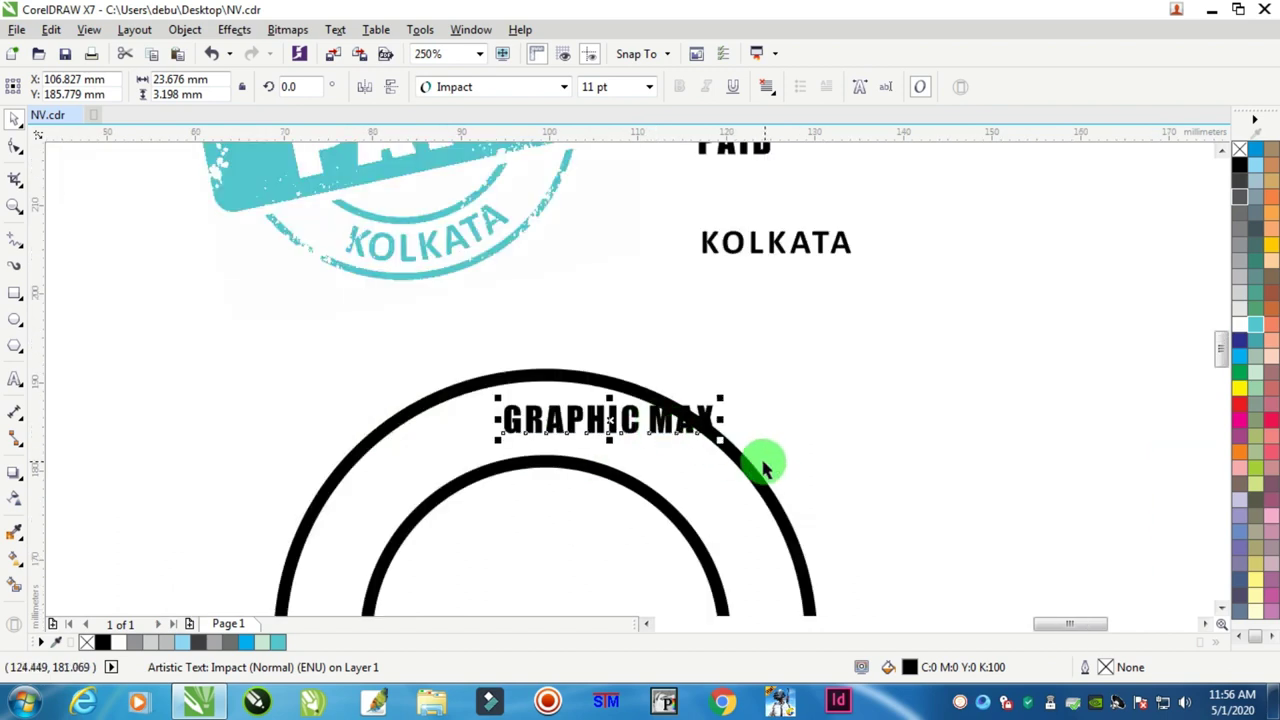
drag(716, 440, 912, 503)
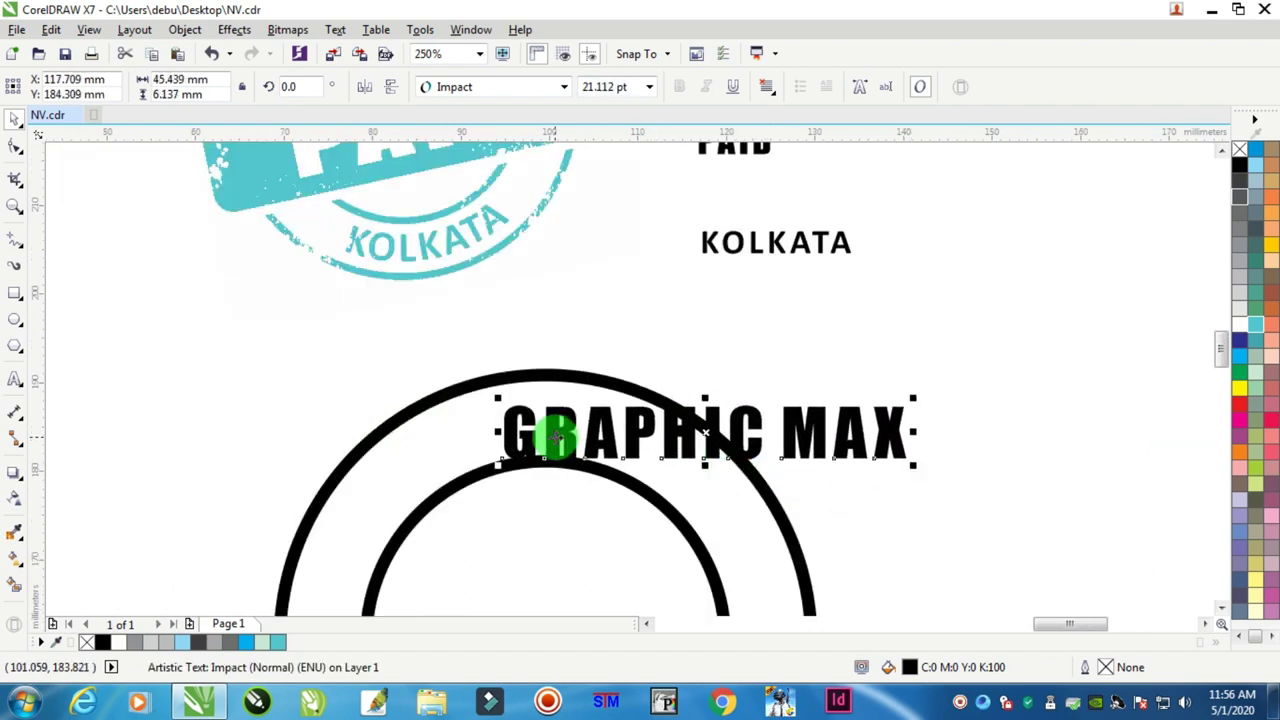
scroll(555, 437, up, 2)
drag(492, 438, 524, 411)
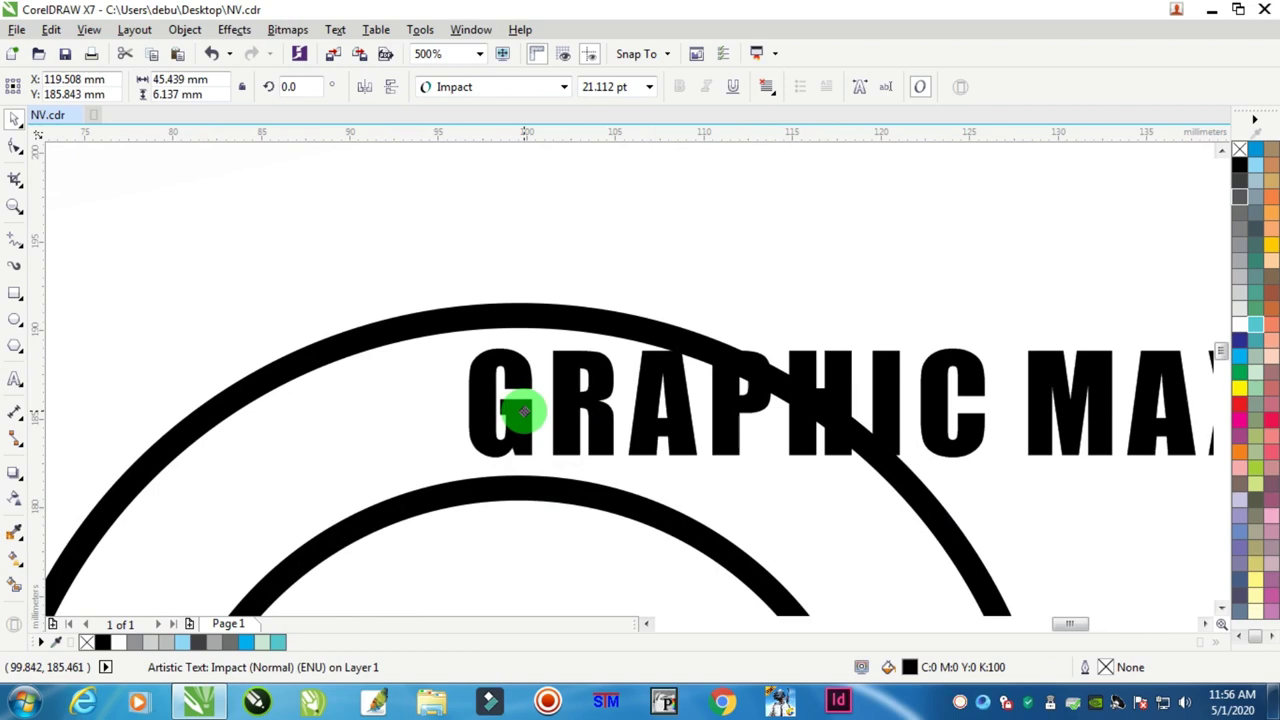
- Adjust GRAPHIC MAX's letter spacing to about 47 mm overall width and place the text just above the outer circle
scroll(534, 416, down, 3)
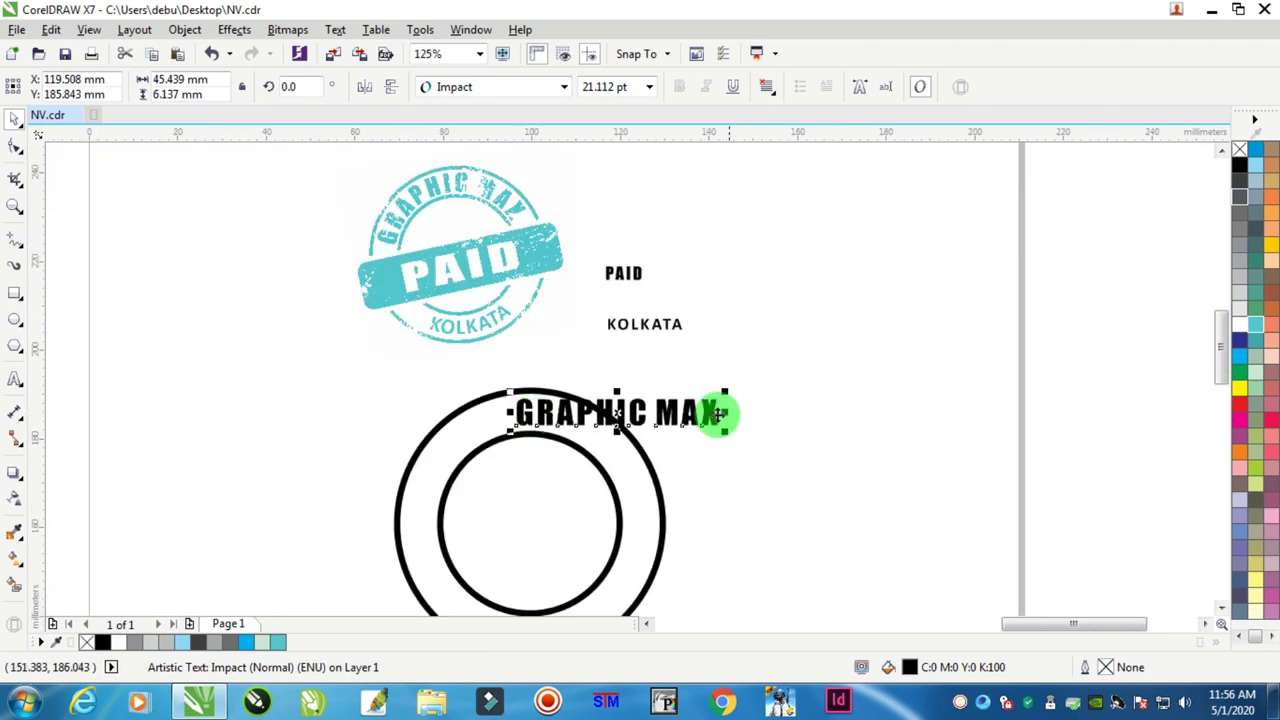
scroll(720, 414, up, 3)
click(18, 155)
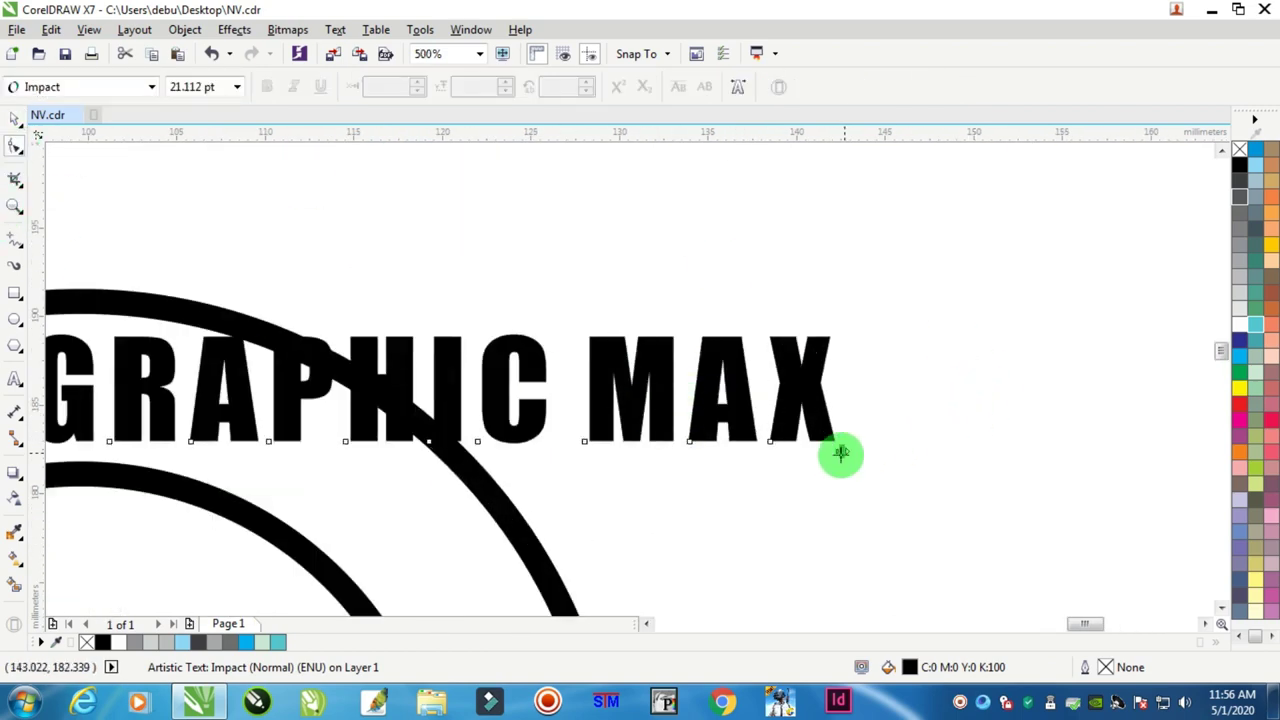
drag(841, 451, 751, 449)
scroll(279, 300, down, 4)
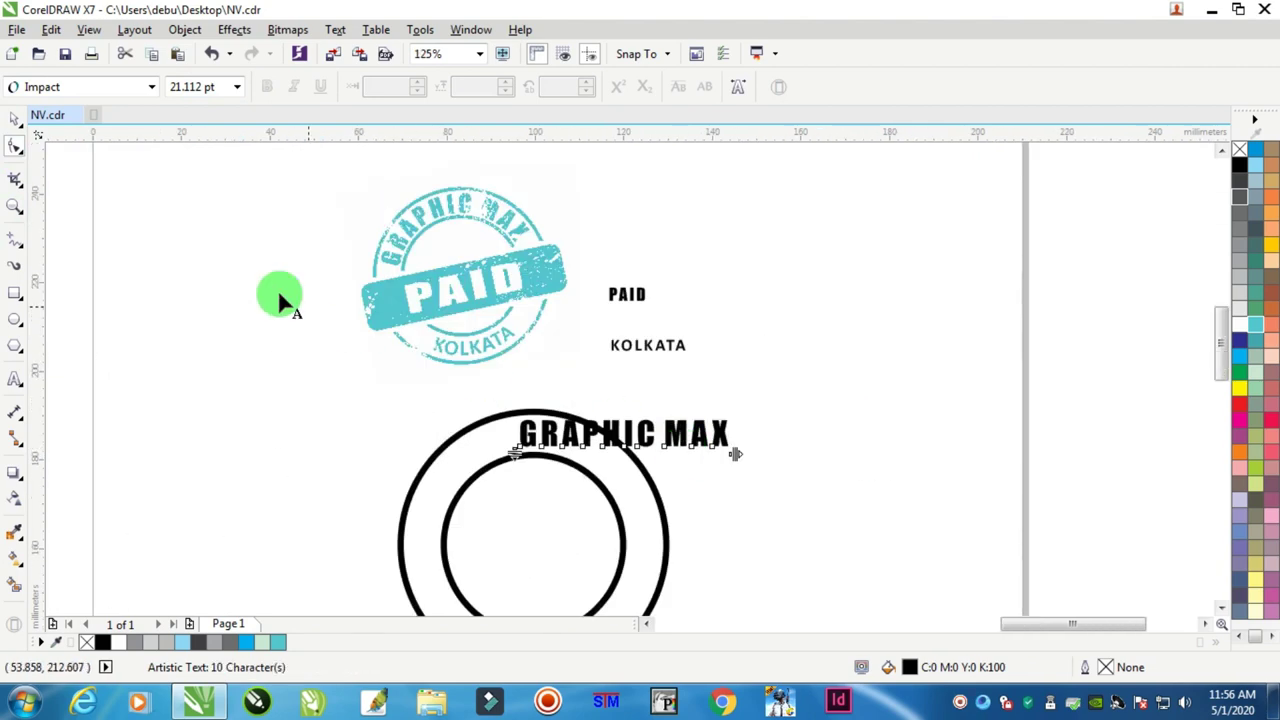
click(15, 118)
drag(620, 434, 538, 386)
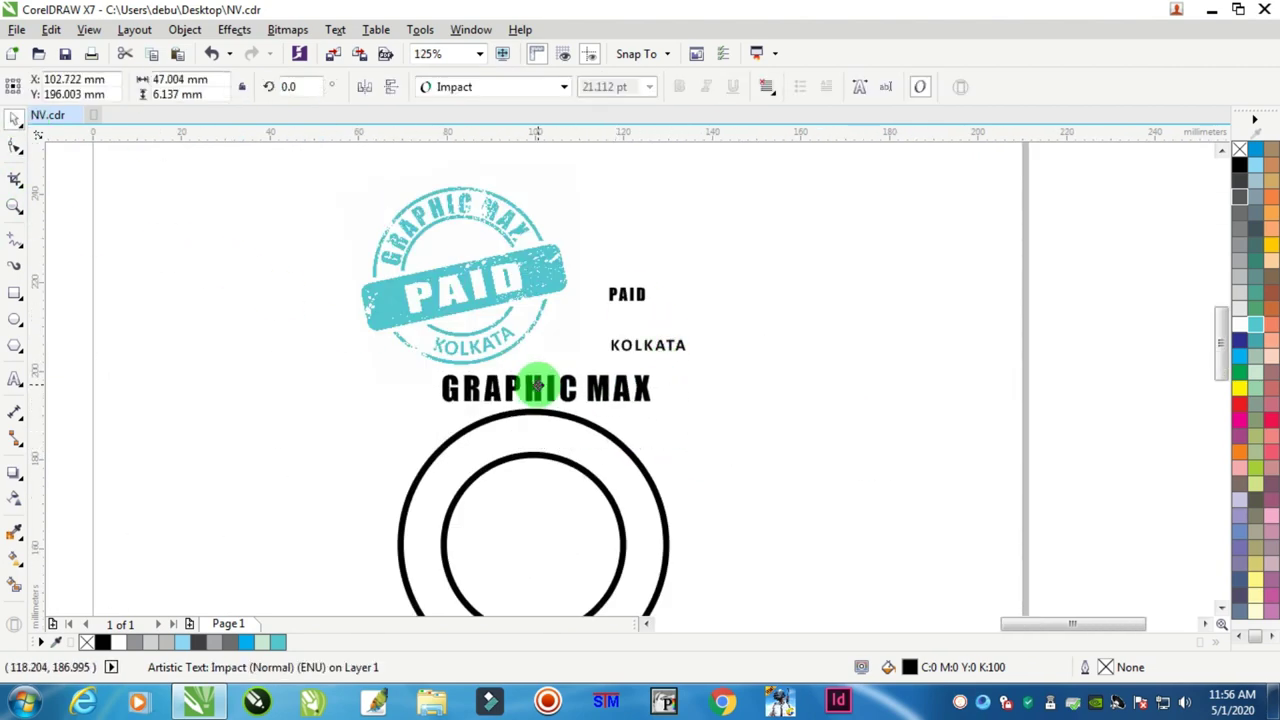
- Fit the GRAPHIC MAX text to the path of the inner circle
shift+click(541, 463)
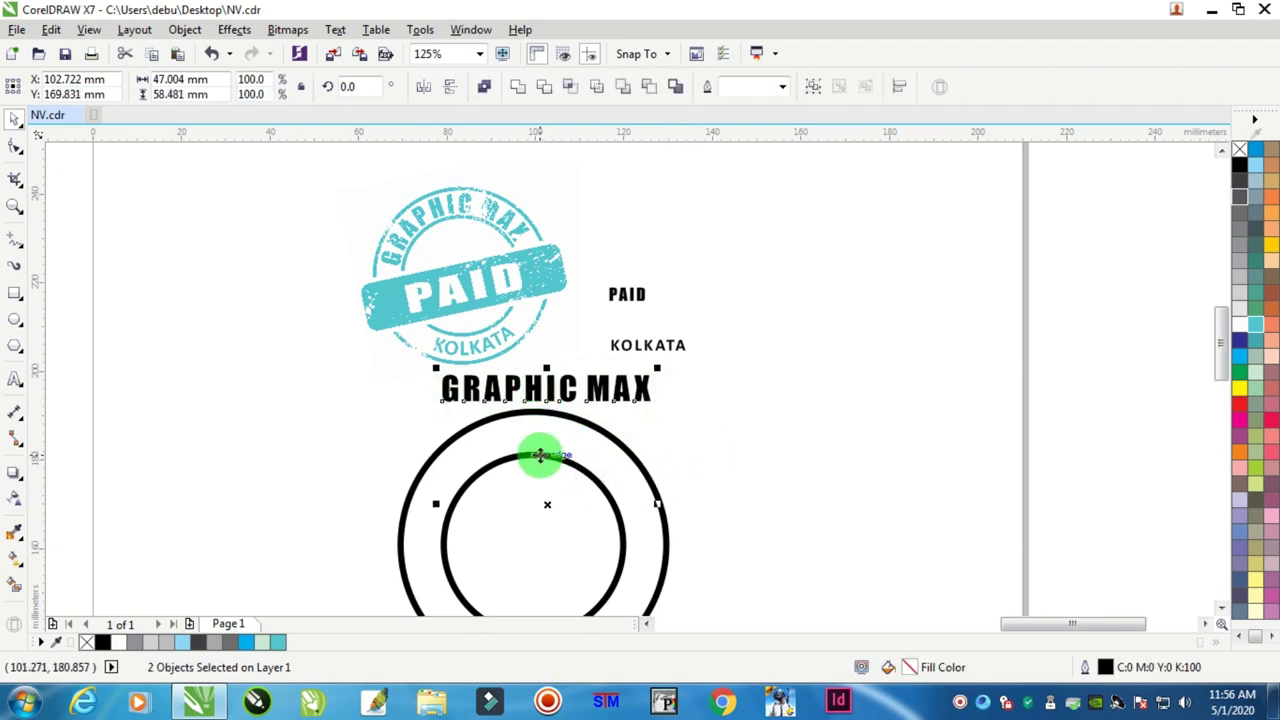
click(336, 30)
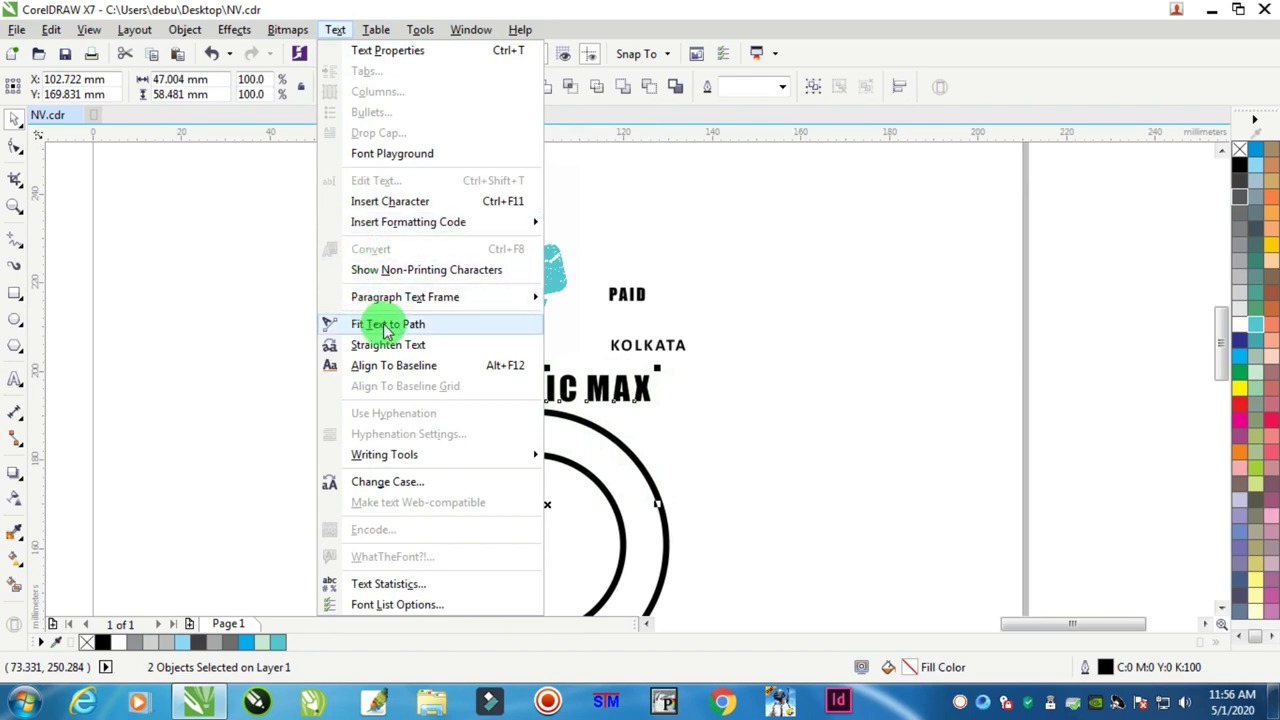
click(419, 330)
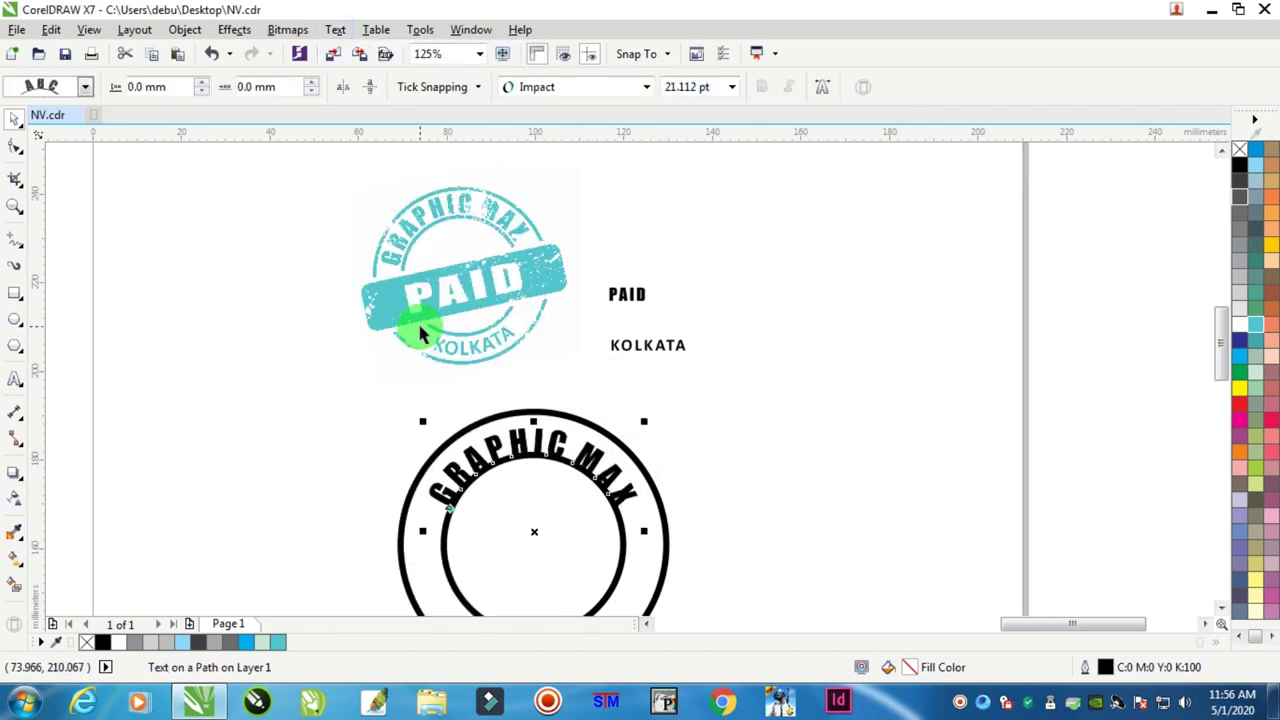
- Set GRAPHIC MAX's distance from the inner circle path to 2.0 mm
scroll(500, 376, down, 2)
scroll(509, 391, up, 4)
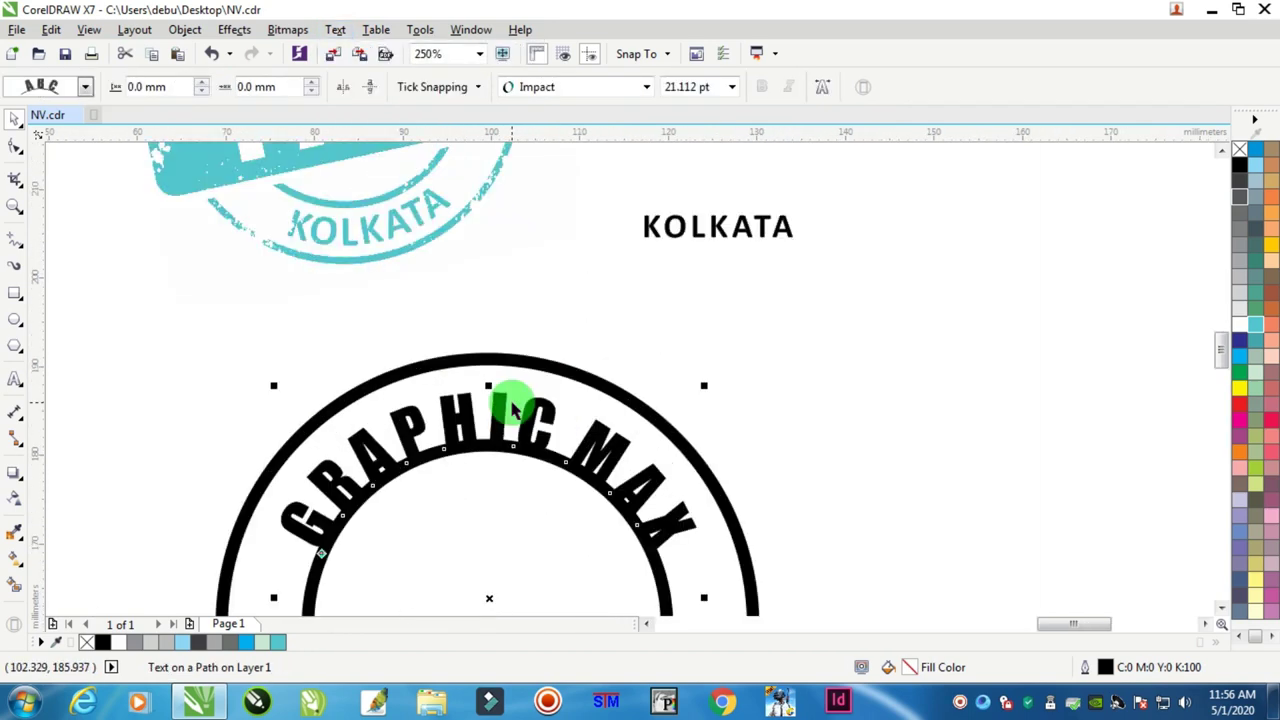
scroll(551, 480, down, 3)
scroll(537, 491, up, 3)
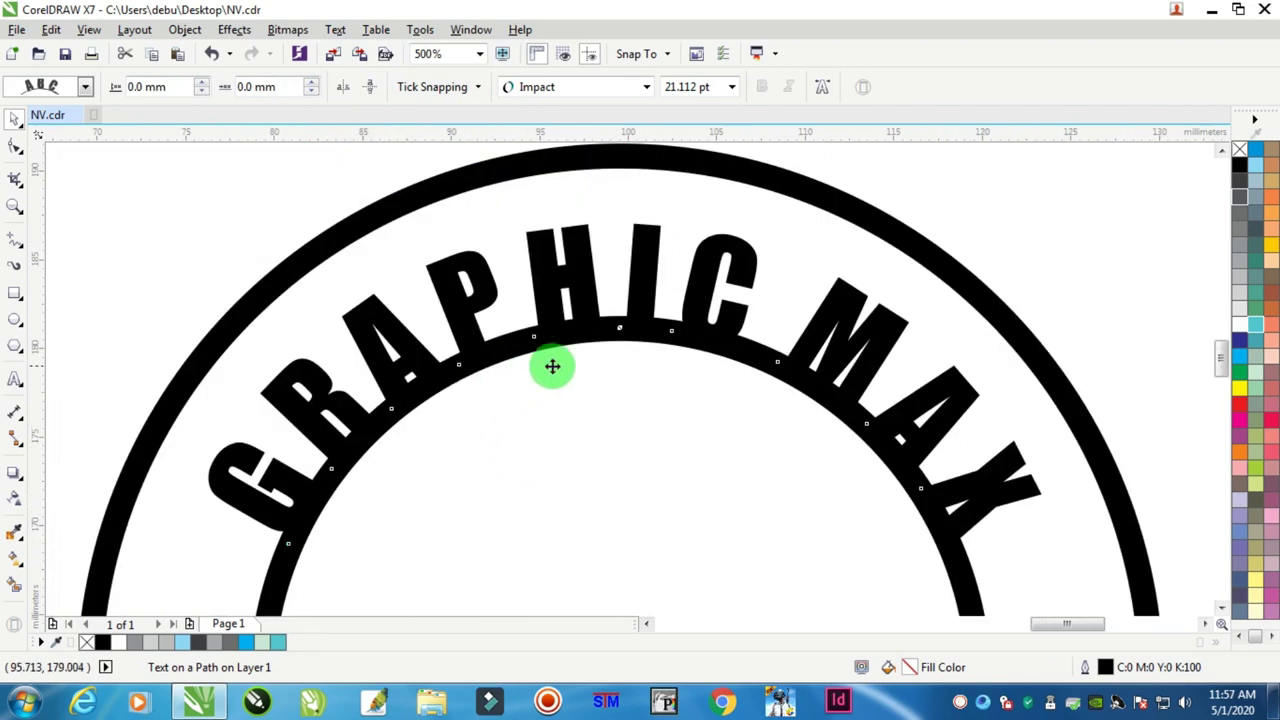
scroll(551, 366, down, 2)
drag(543, 387, 570, 345)
scroll(570, 345, up, 2)
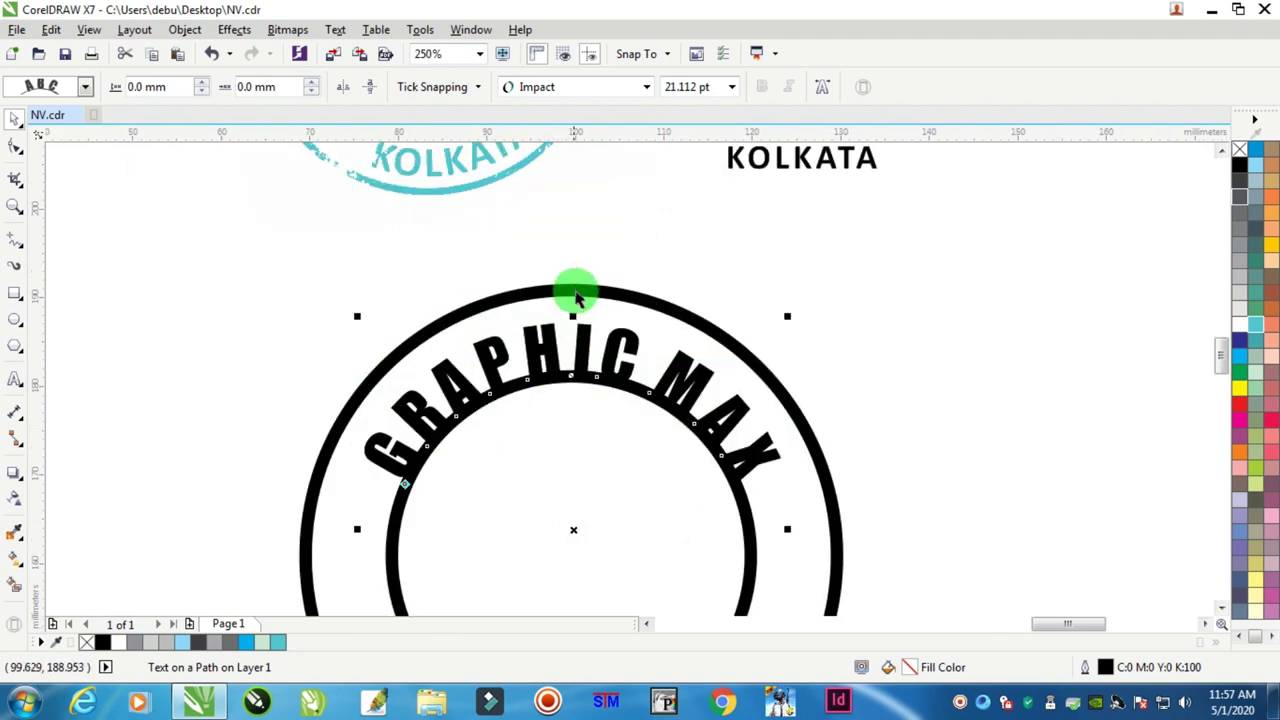
scroll(583, 323, up, 3)
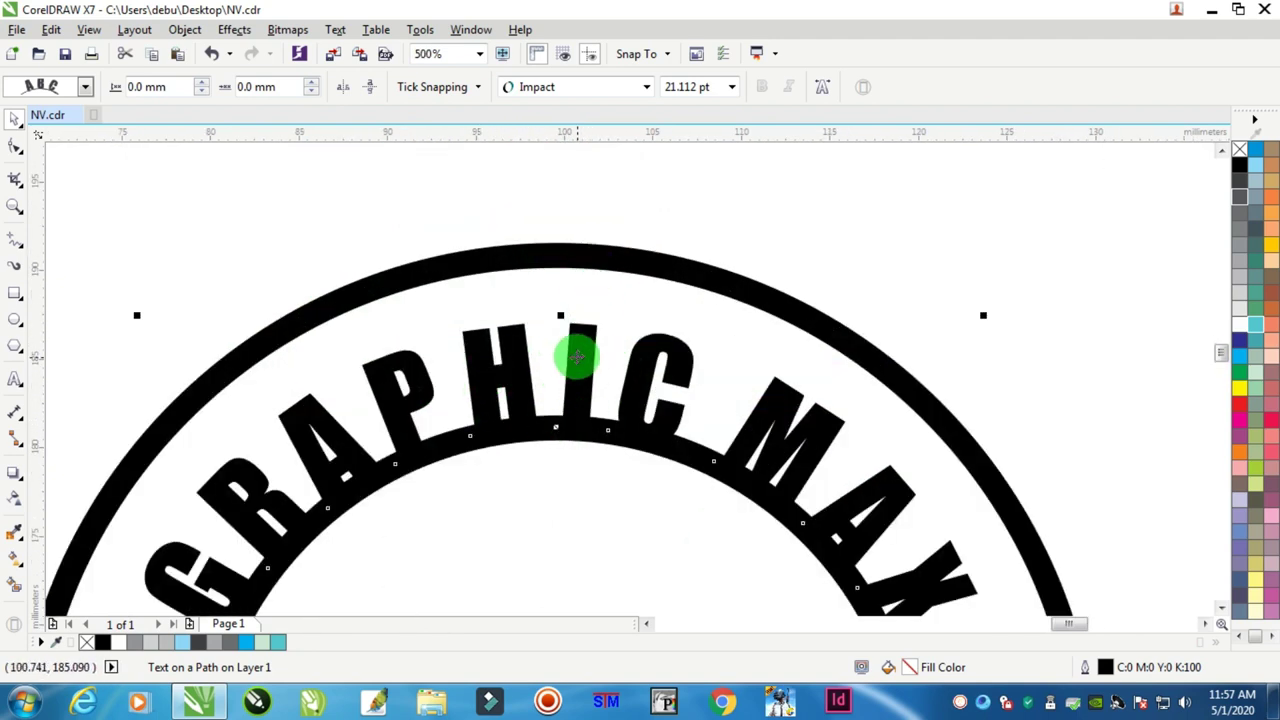
scroll(705, 347, down, 4)
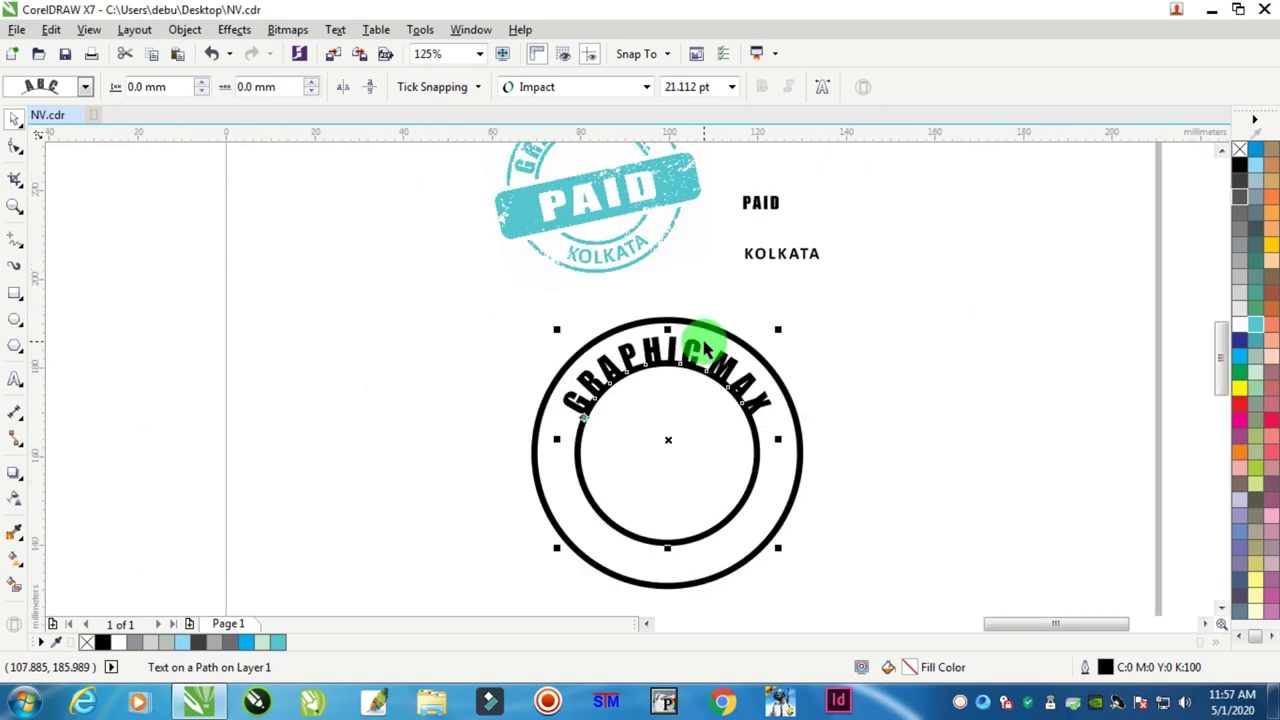
scroll(705, 347, up, 1)
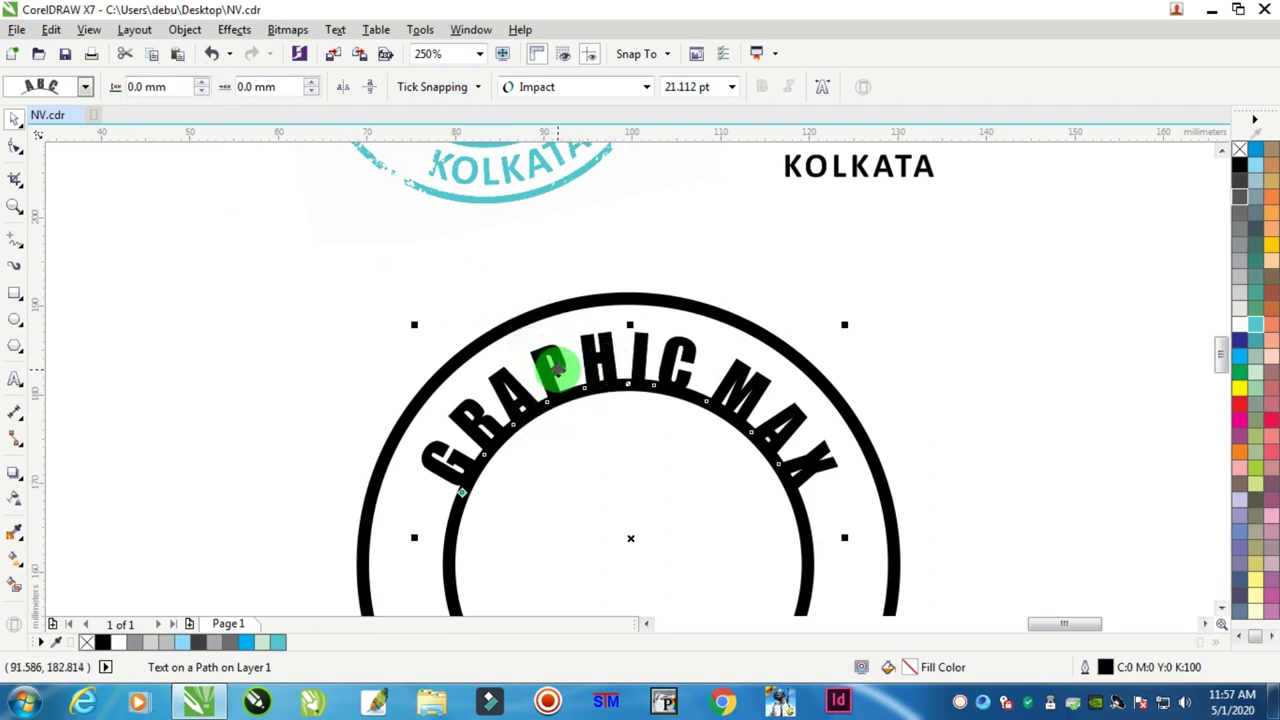
click(203, 85)
click(203, 85)
click(203, 85)
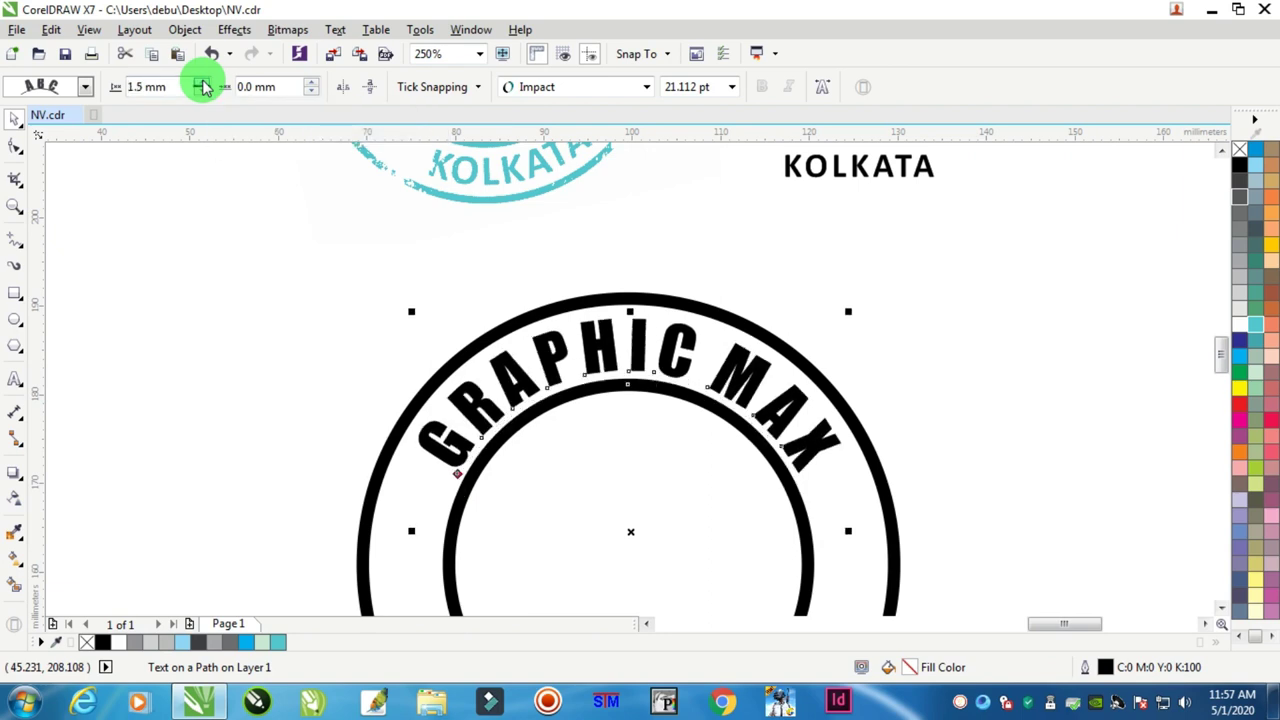
click(203, 85)
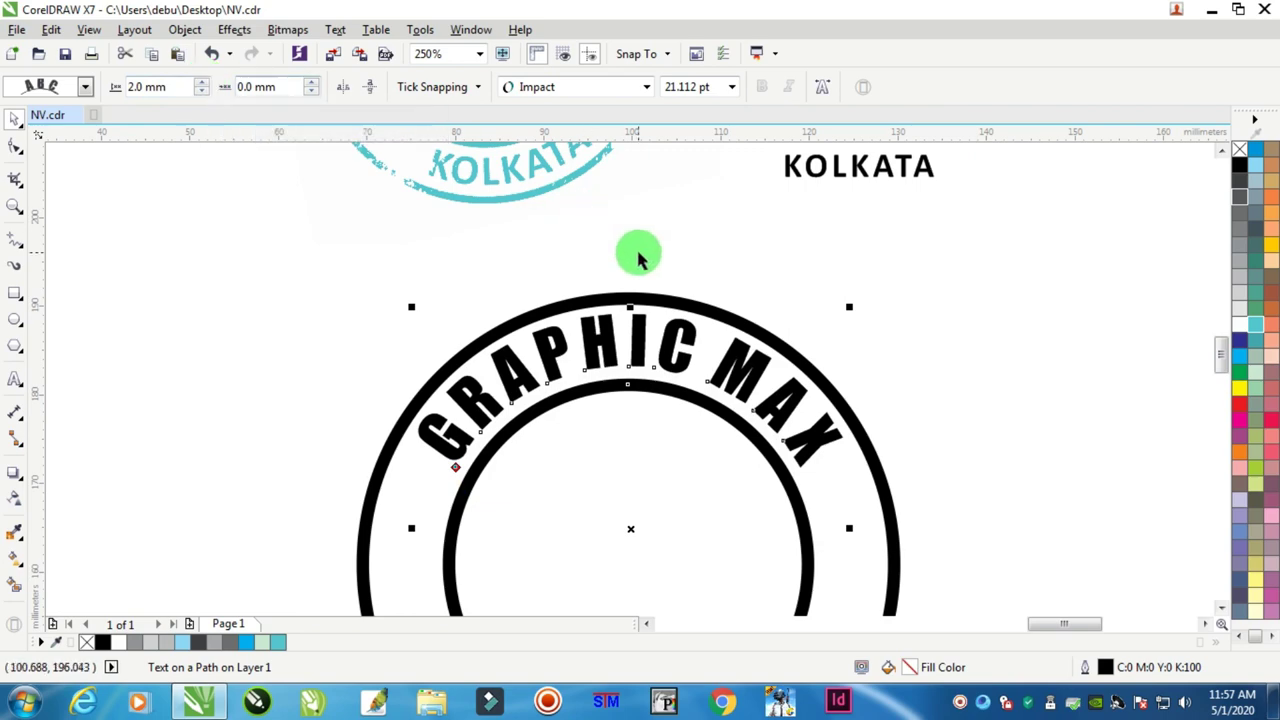
- Move KOLKATA into the lower gap between the two circles and enlarge it to about 24 pt, roughly 37 mm wide
scroll(637, 257, down, 3)
scroll(684, 274, up, 2)
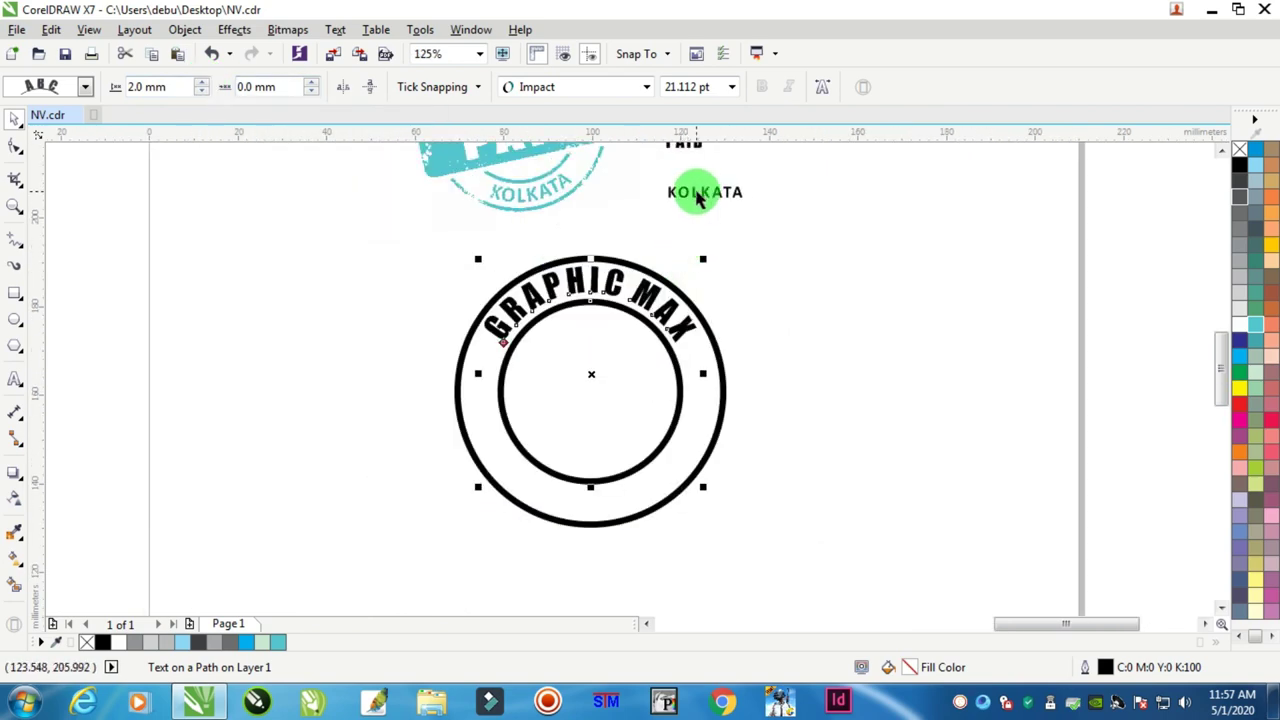
drag(700, 197, 591, 500)
scroll(600, 505, up, 2)
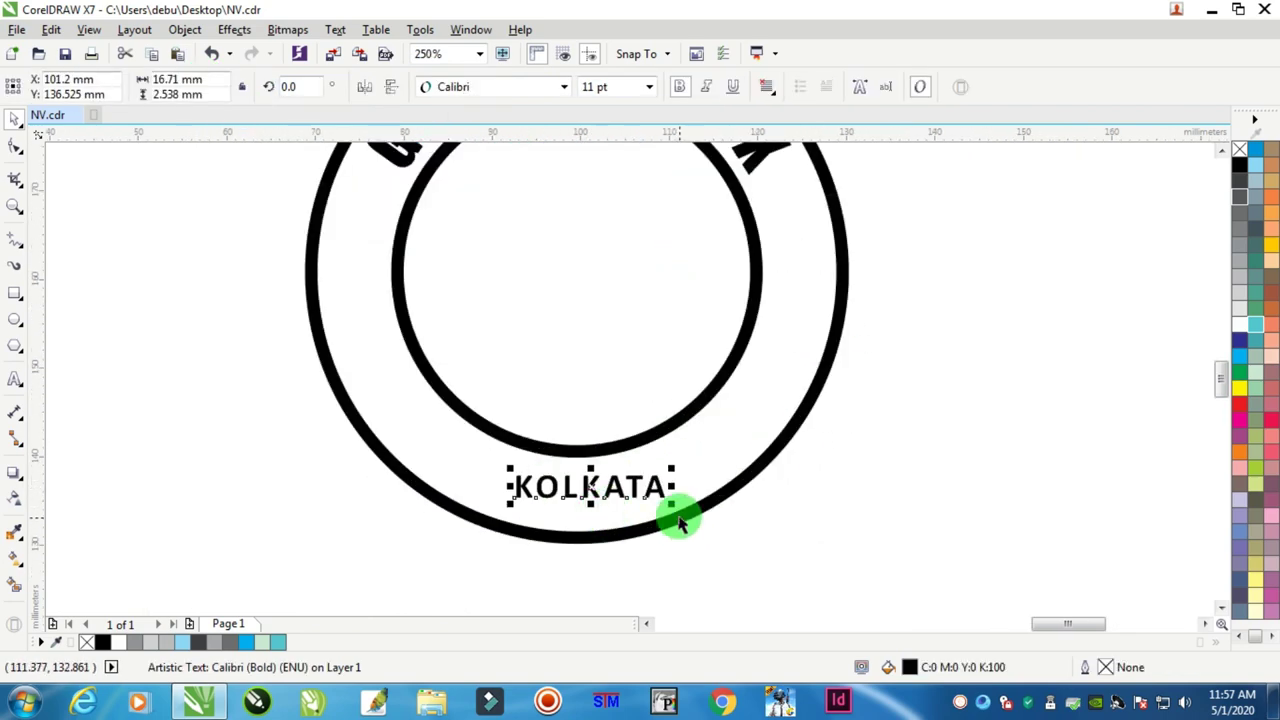
drag(669, 504, 850, 558)
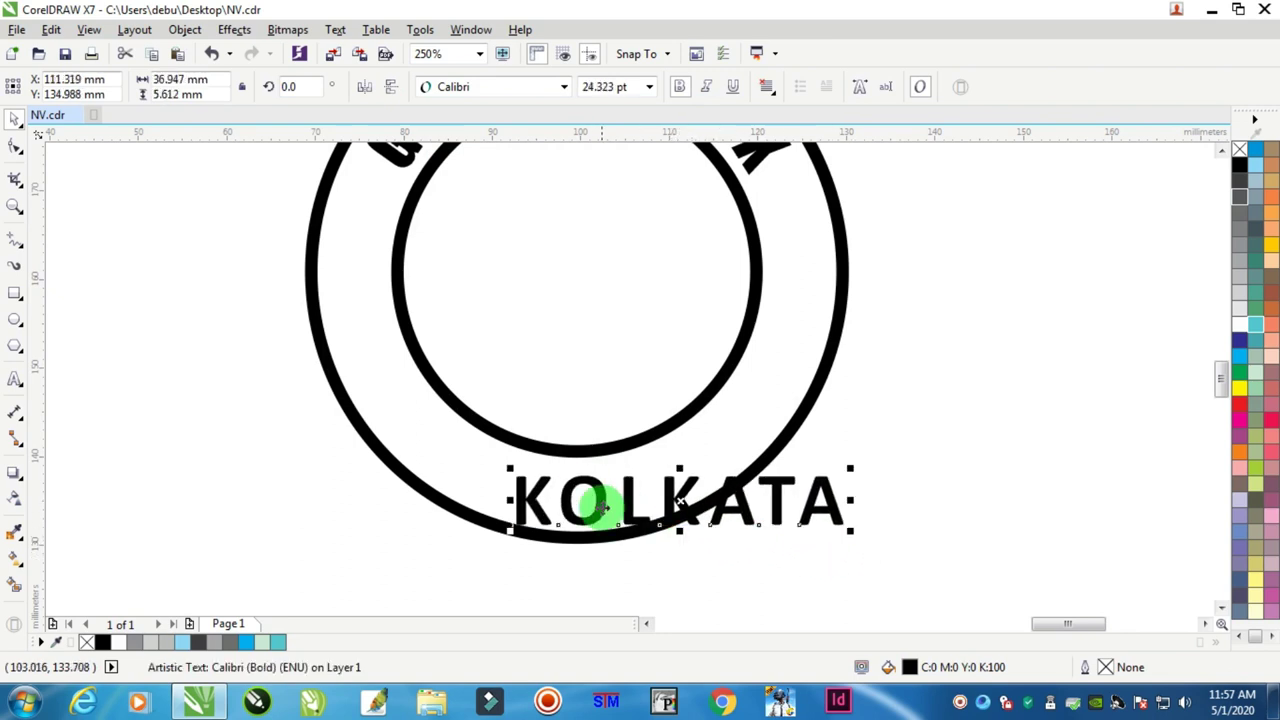
- Move KOLKATA outside the outer circle to its lower right and rotate the text 180 degrees
drag(592, 486, 594, 517)
scroll(491, 491, down, 4)
scroll(594, 517, up, 4)
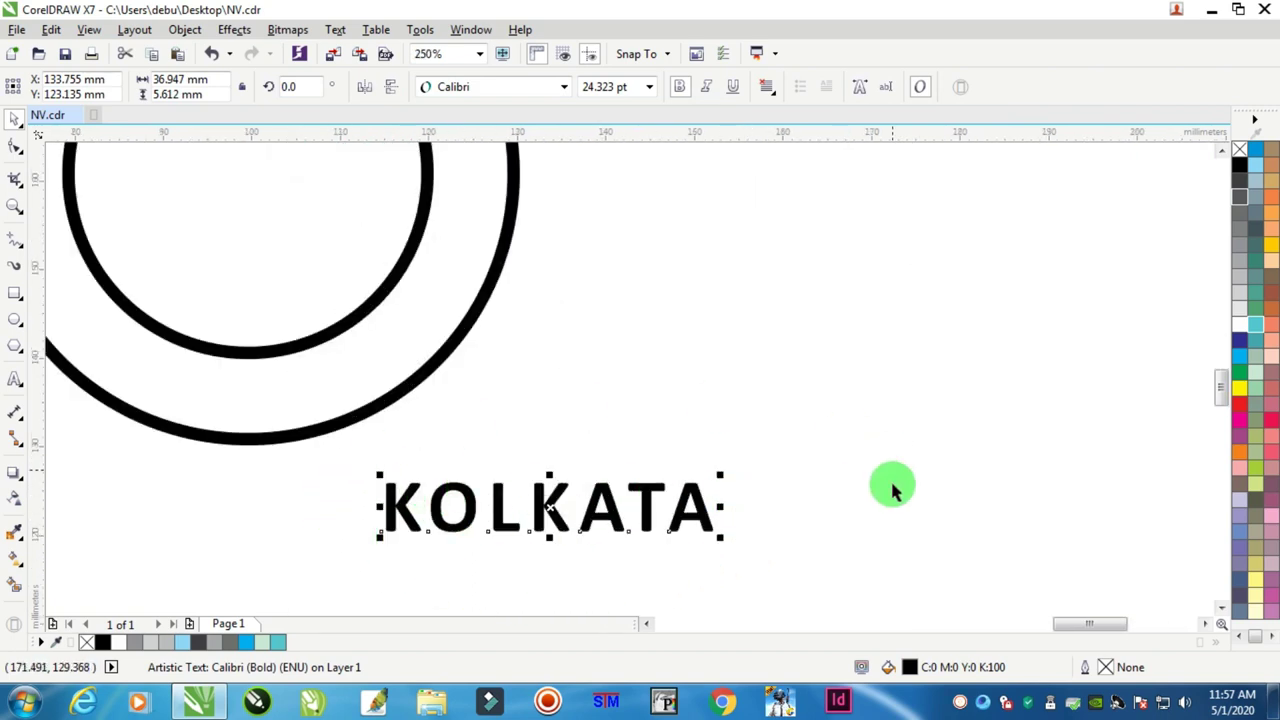
click(315, 82)
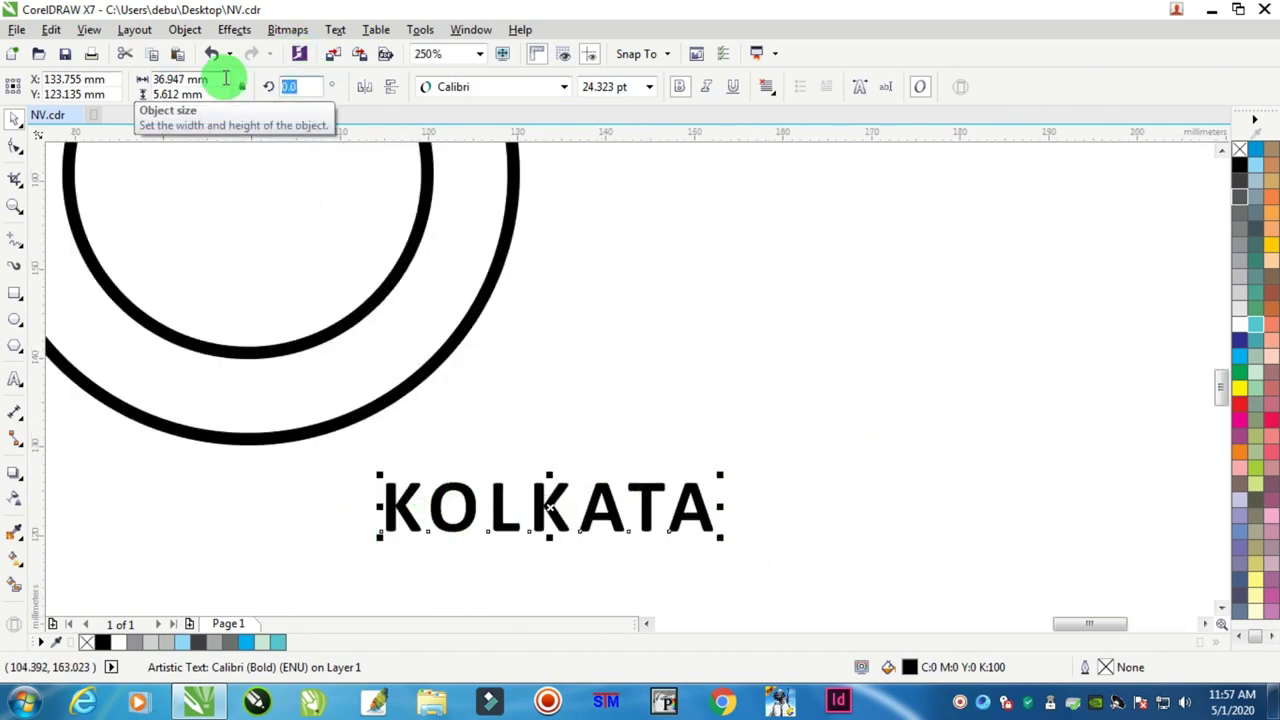
key(Return)
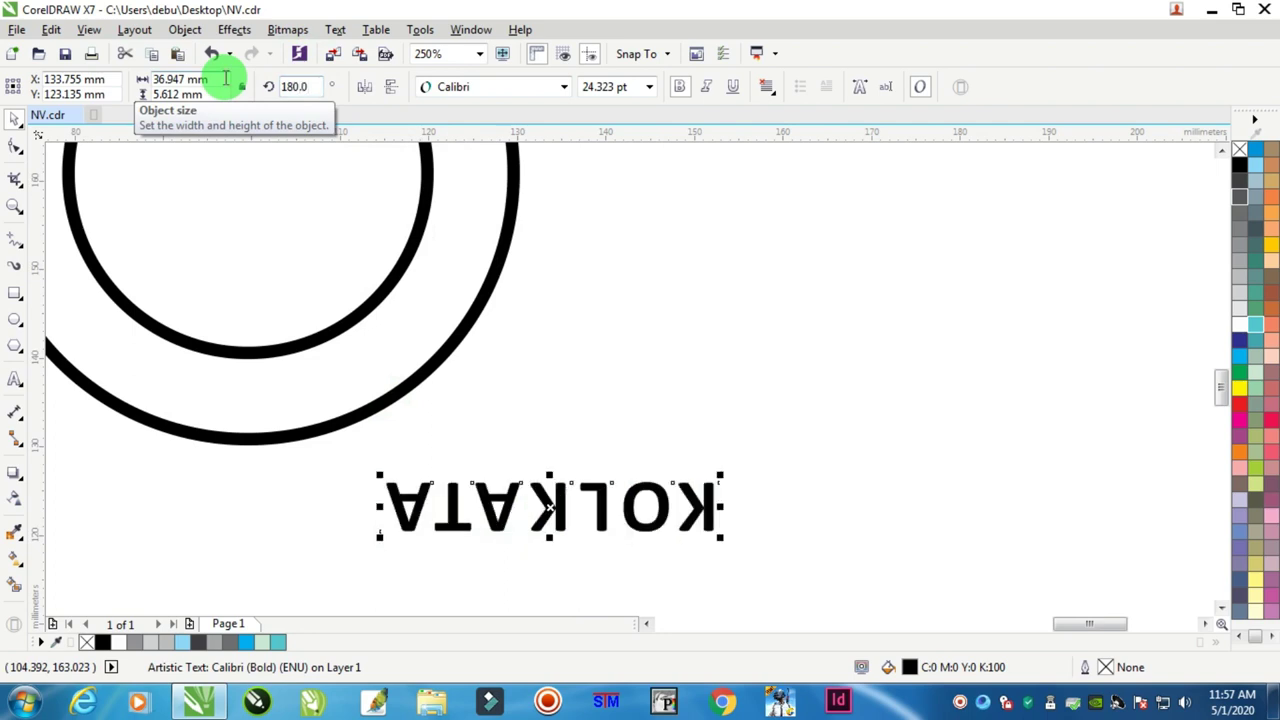
- Fit the upside-down KOLKATA text to the path of the inner circle
scroll(588, 498, down, 4)
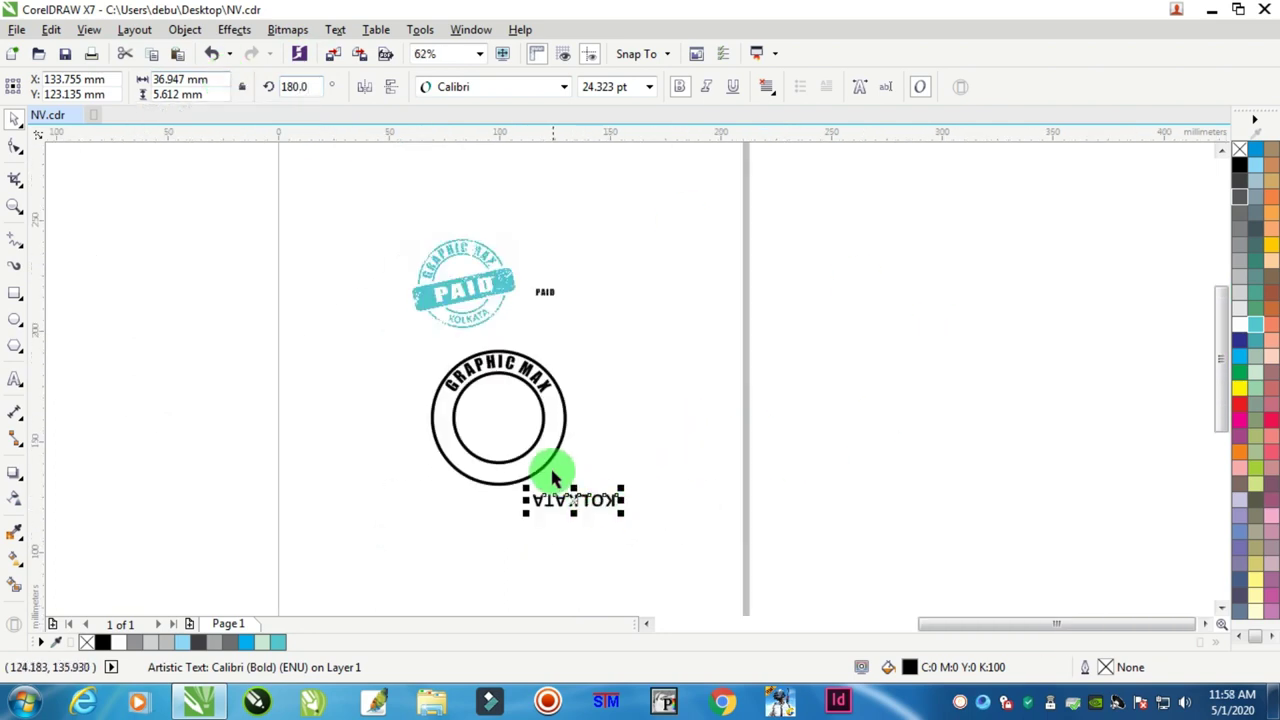
scroll(535, 462, up, 2)
click(726, 437)
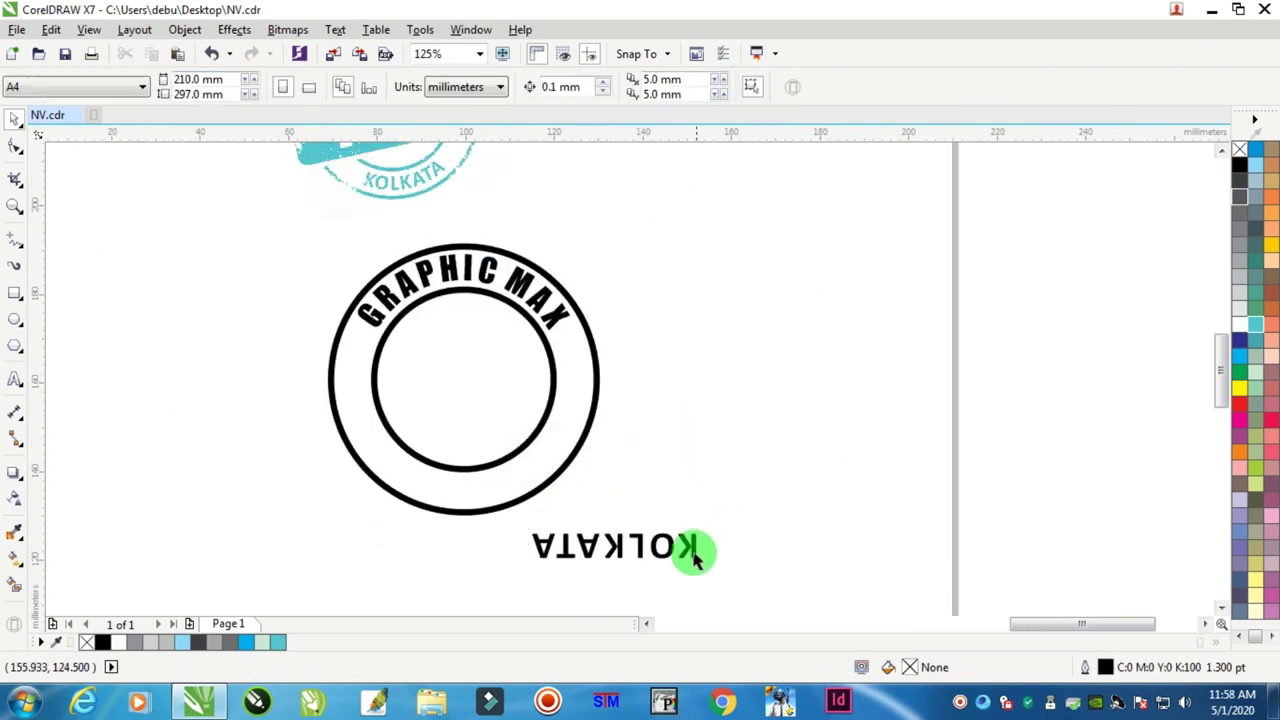
click(686, 549)
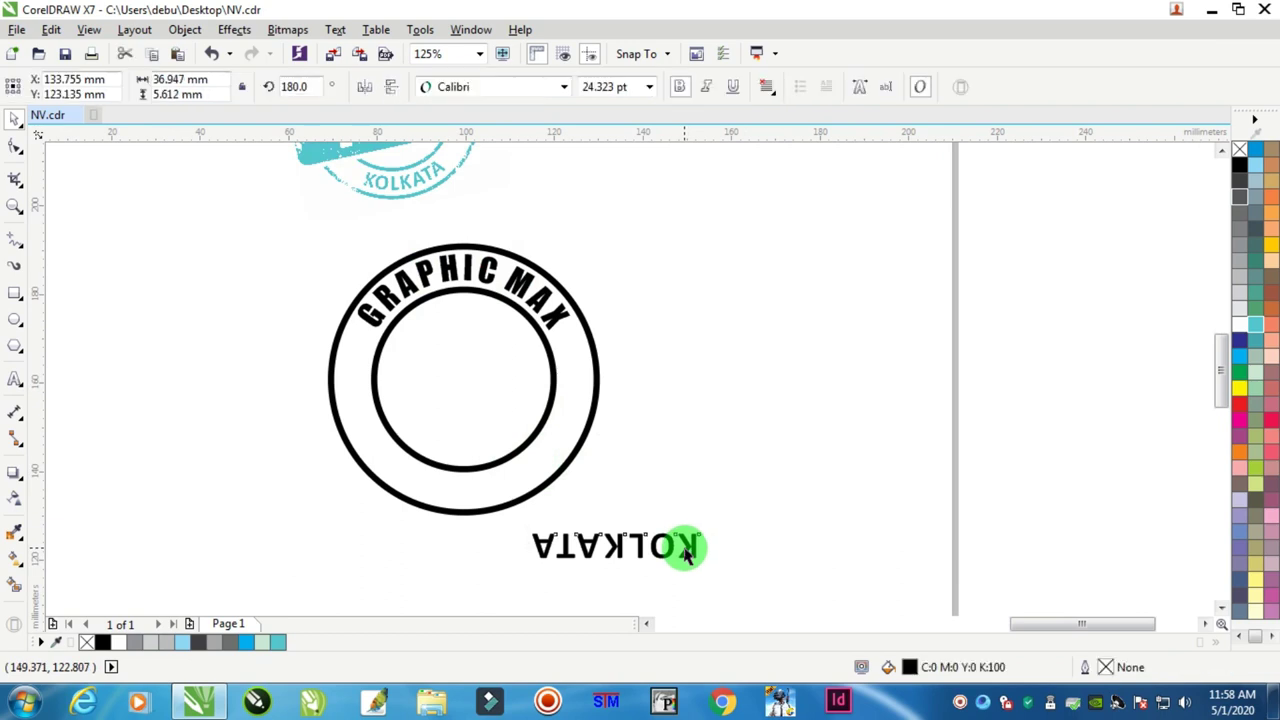
shift+click(548, 358)
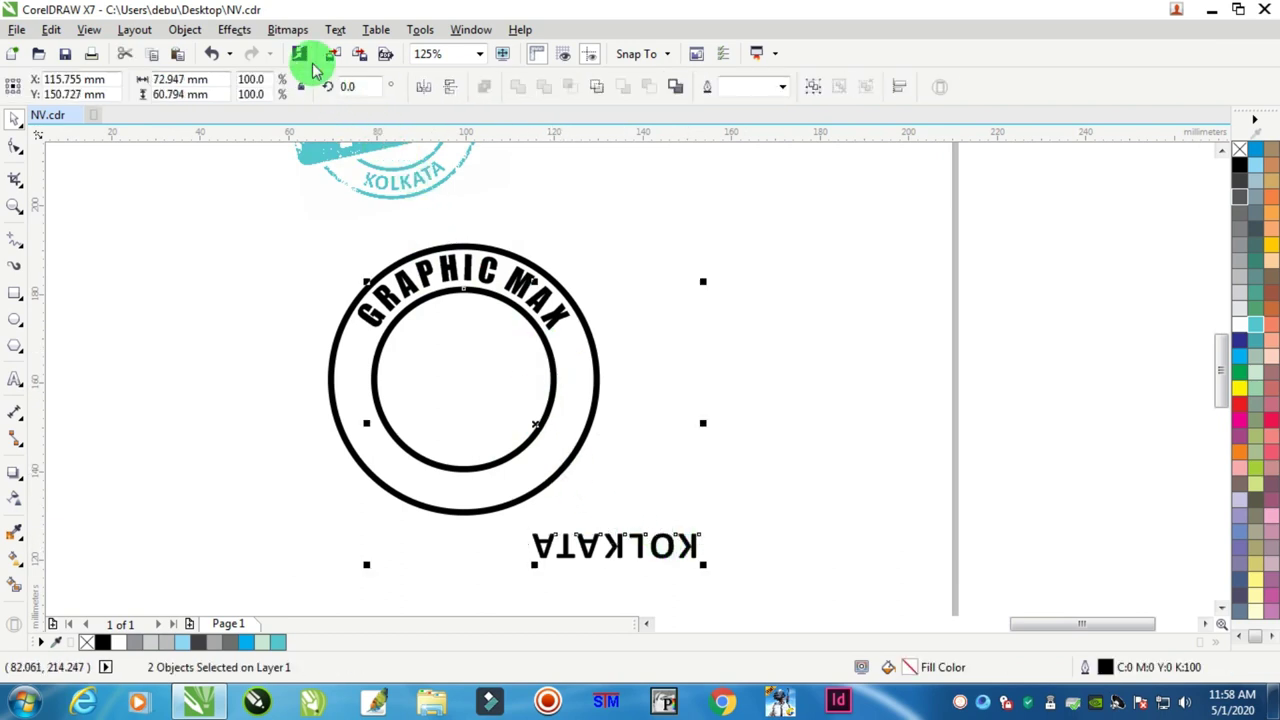
click(335, 30)
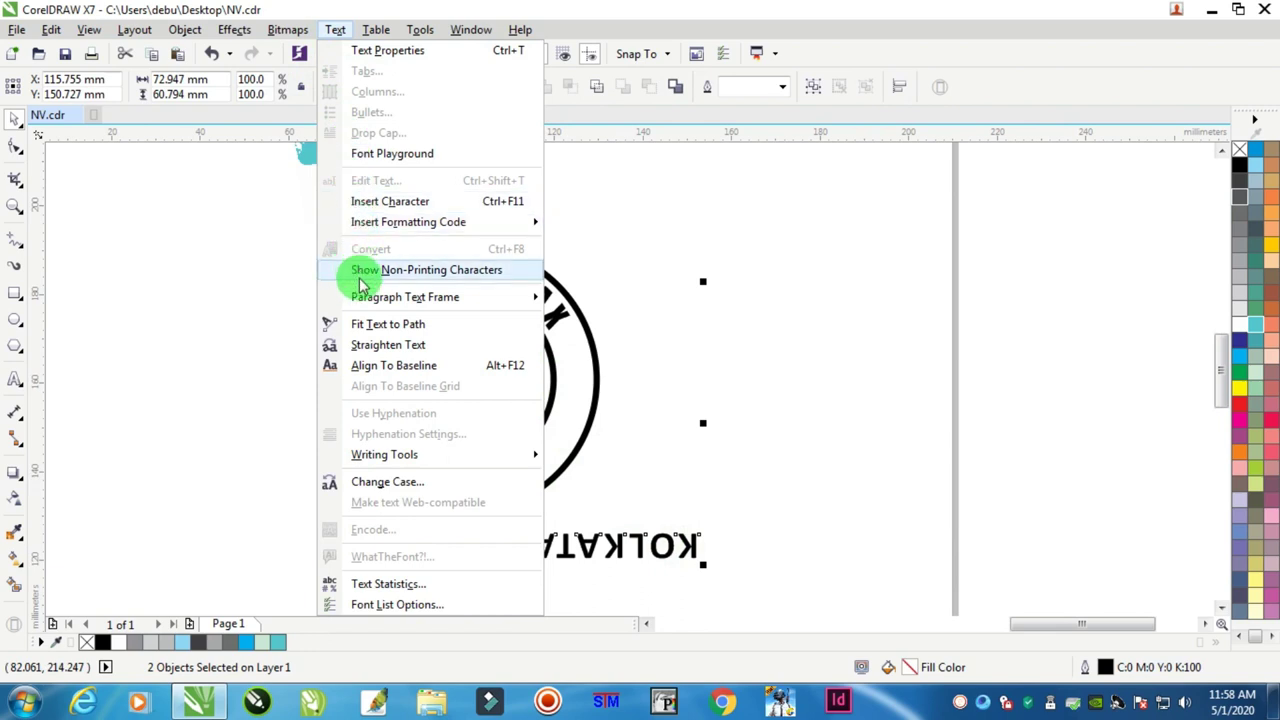
click(388, 324)
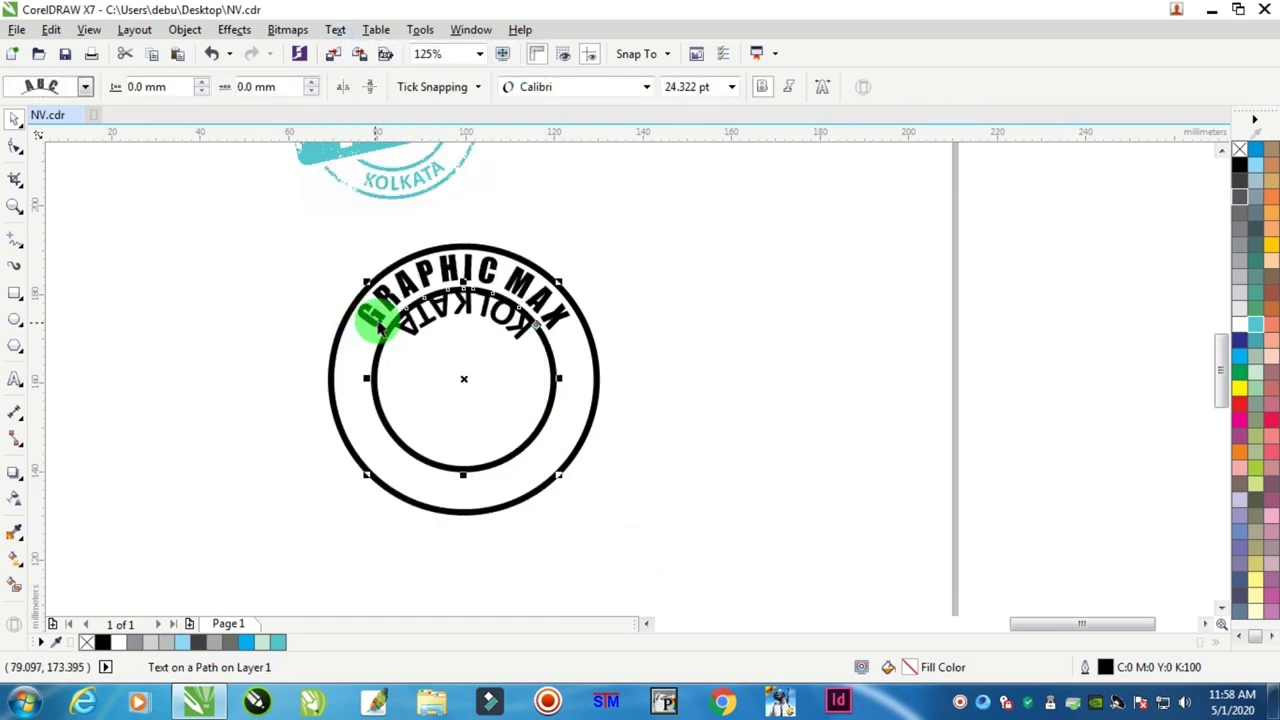
- Slide KOLKATA around the path into the lower gap between the circles, about 7.7 mm from the path with about 88 mm offset
scroll(528, 320, up, 3)
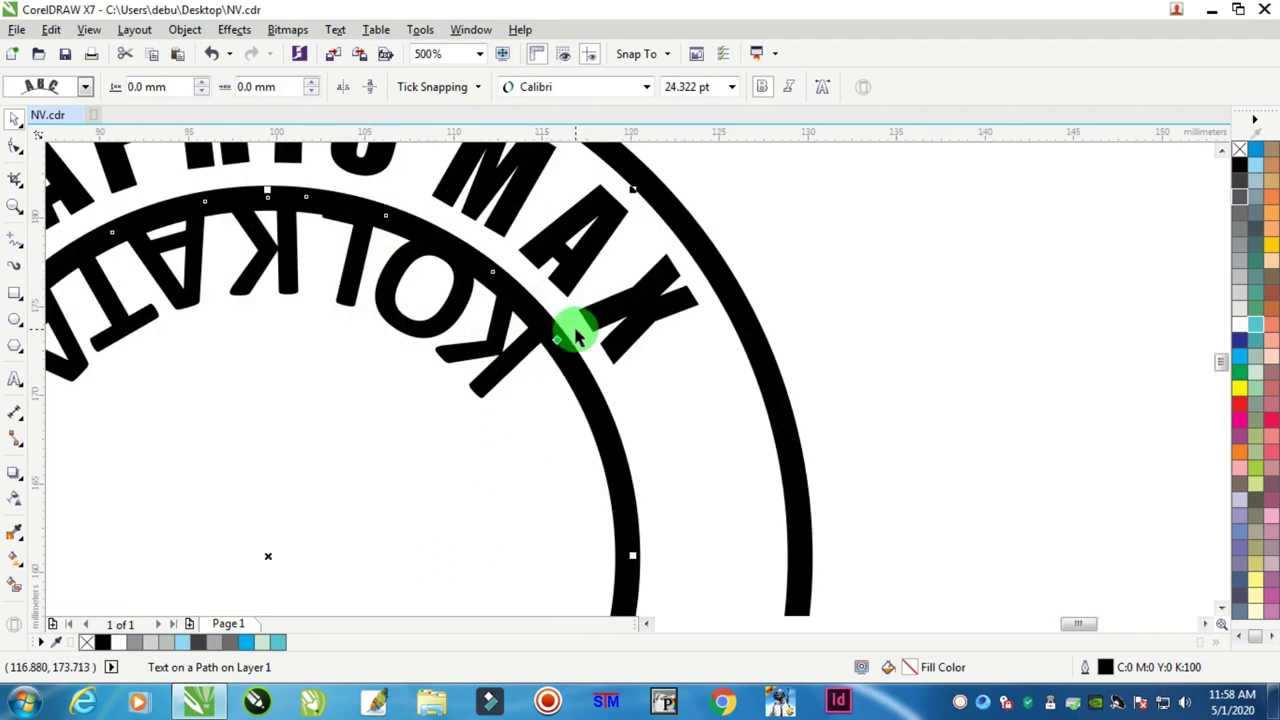
scroll(550, 335, up, 2)
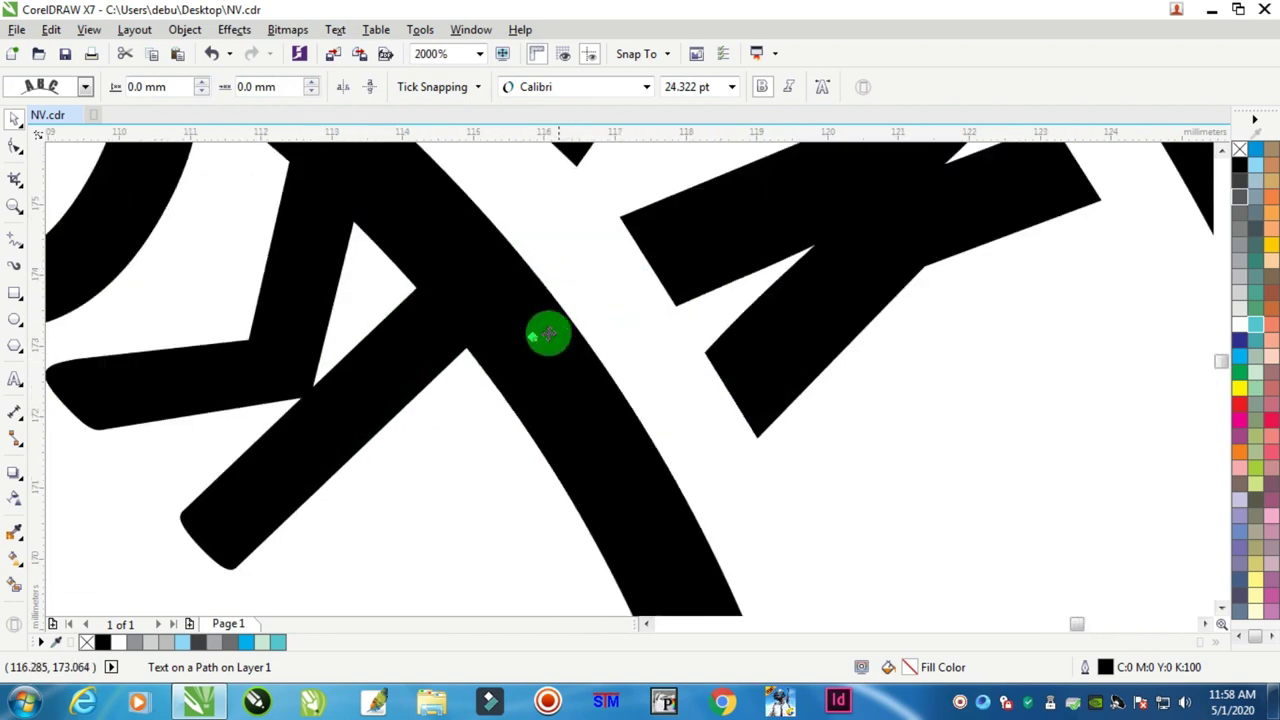
scroll(529, 337, up, 1)
scroll(553, 345, down, 2)
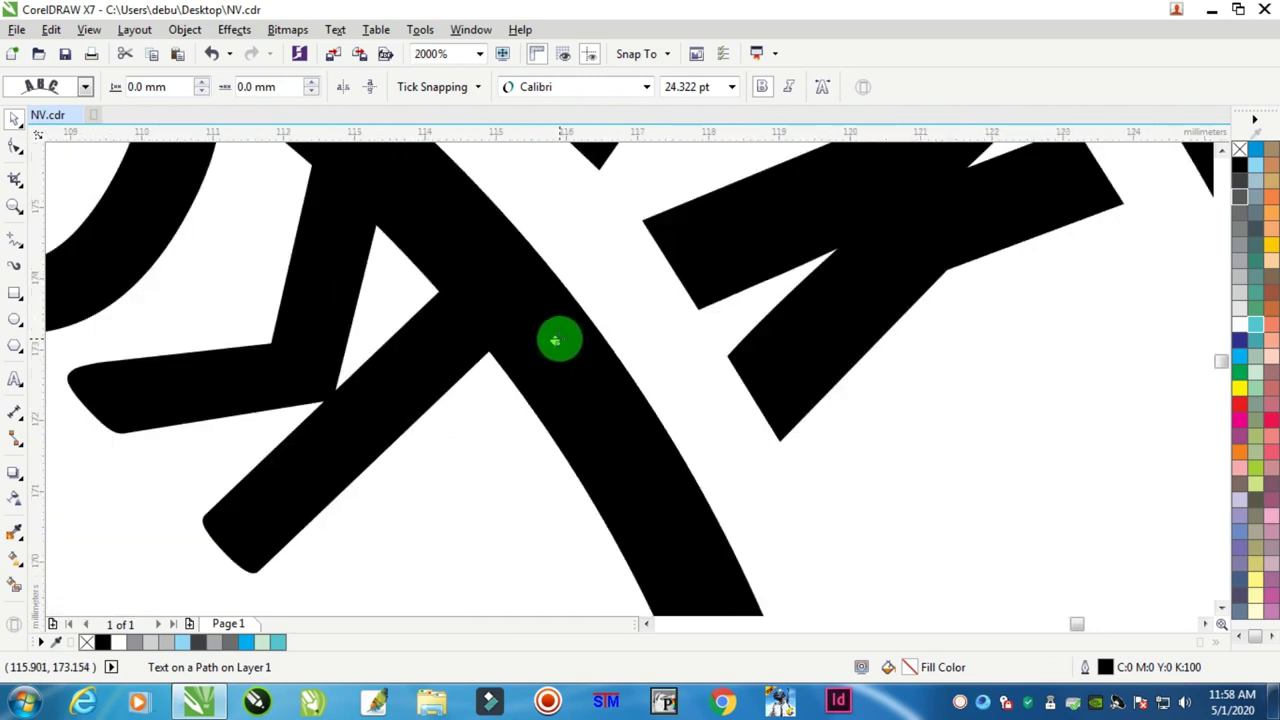
scroll(551, 349, down, 2)
scroll(554, 346, up, 2)
scroll(551, 346, down, 3)
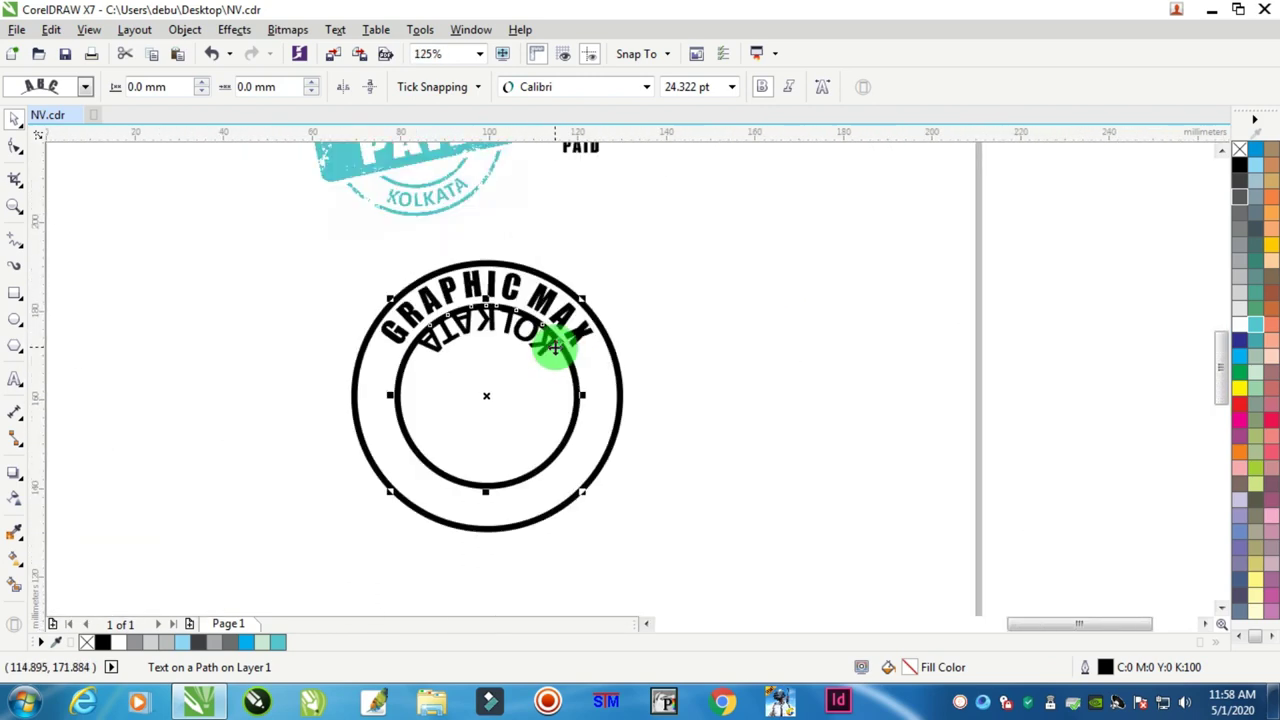
scroll(525, 425, up, 1)
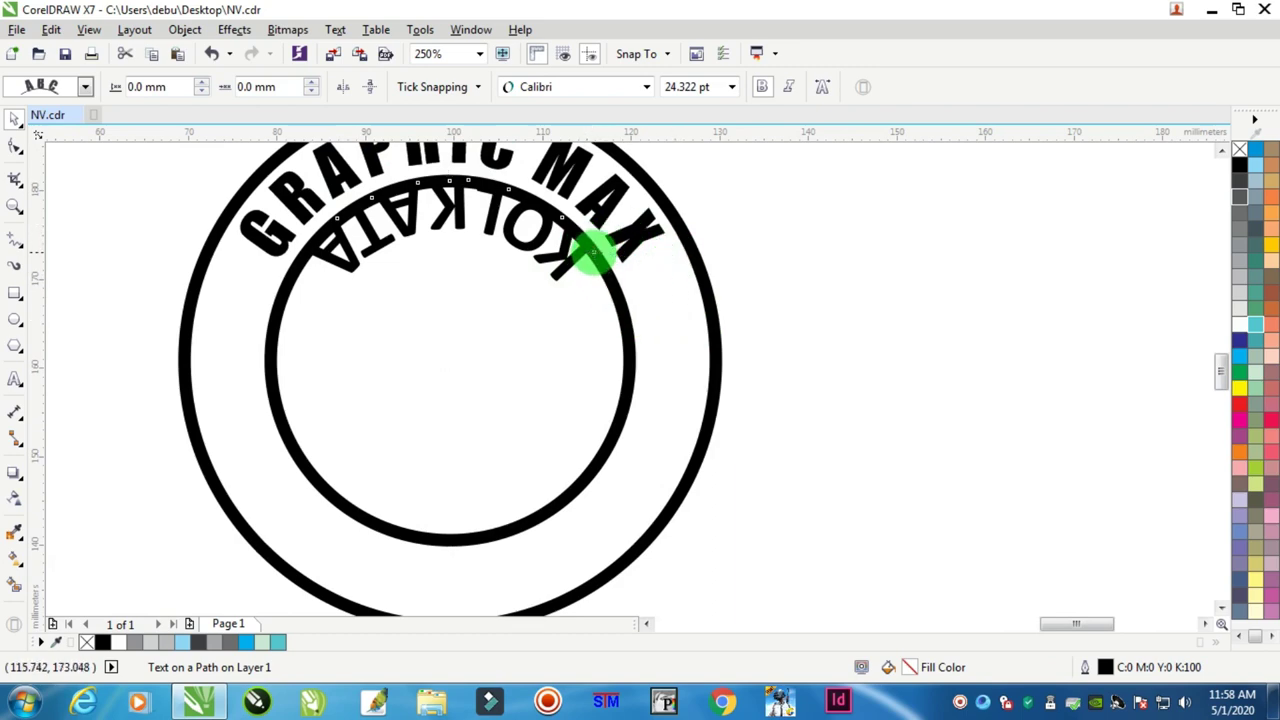
drag(592, 256, 300, 514)
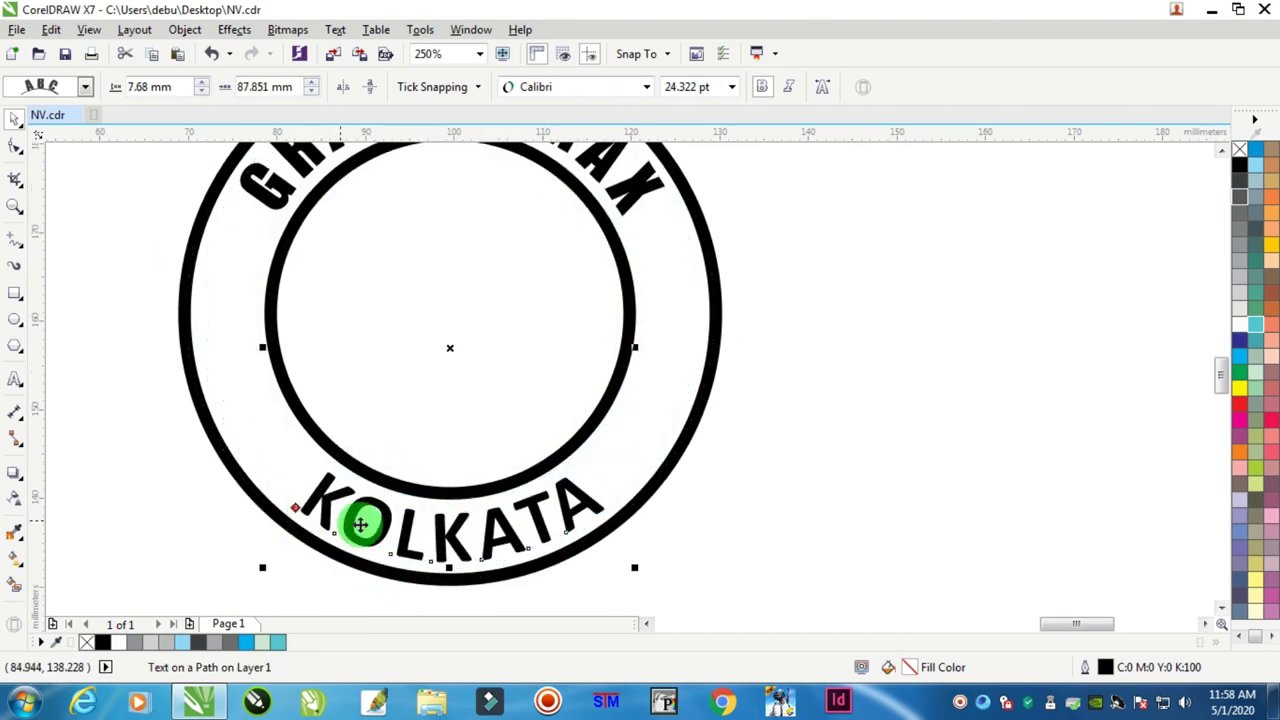
- Draw a rectangle about 72 × 14.5 mm across the middle of the circles and round all its corners to about 3.9 mm
scroll(430, 545, up, 1)
scroll(430, 545, down, 3)
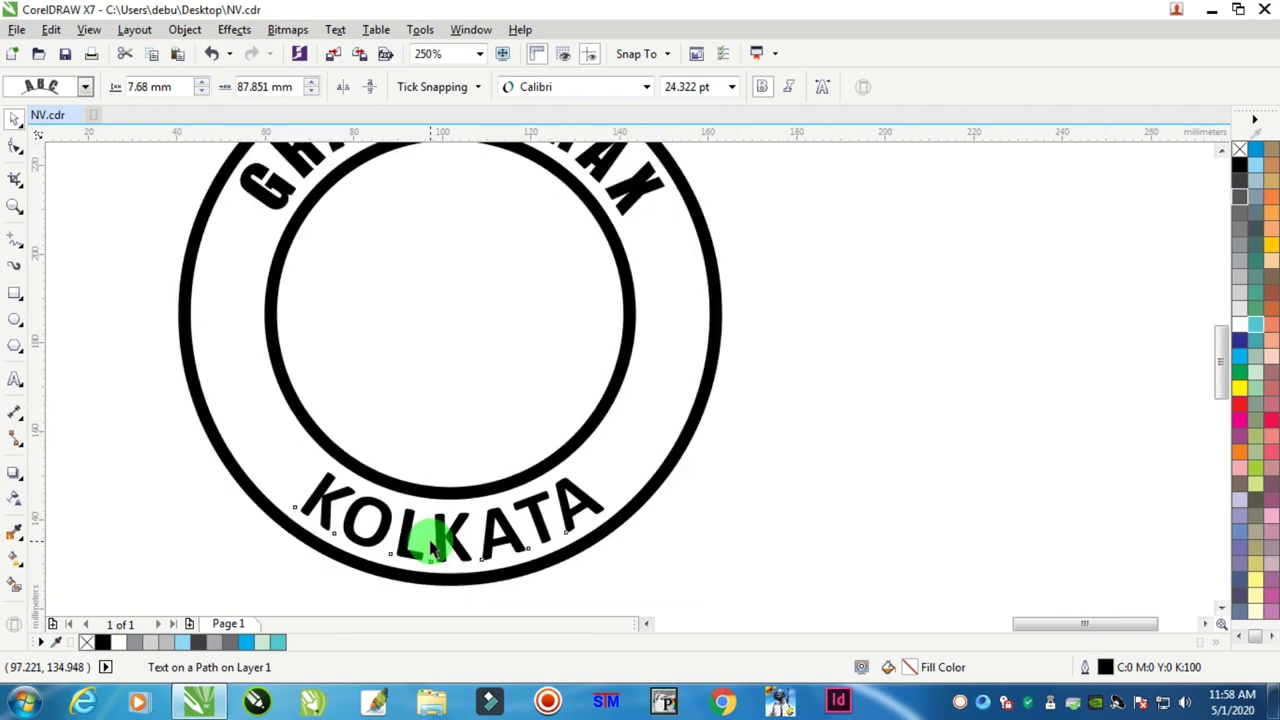
scroll(370, 340, up, 1)
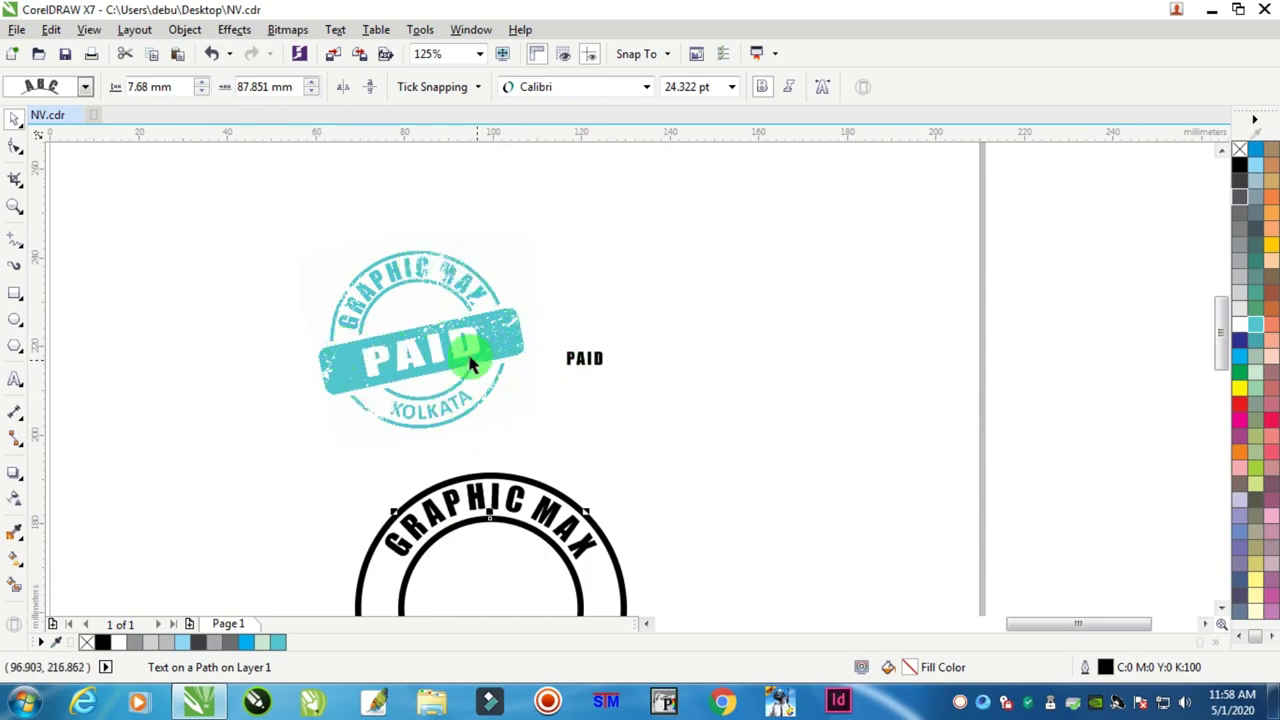
scroll(374, 357, up, 2)
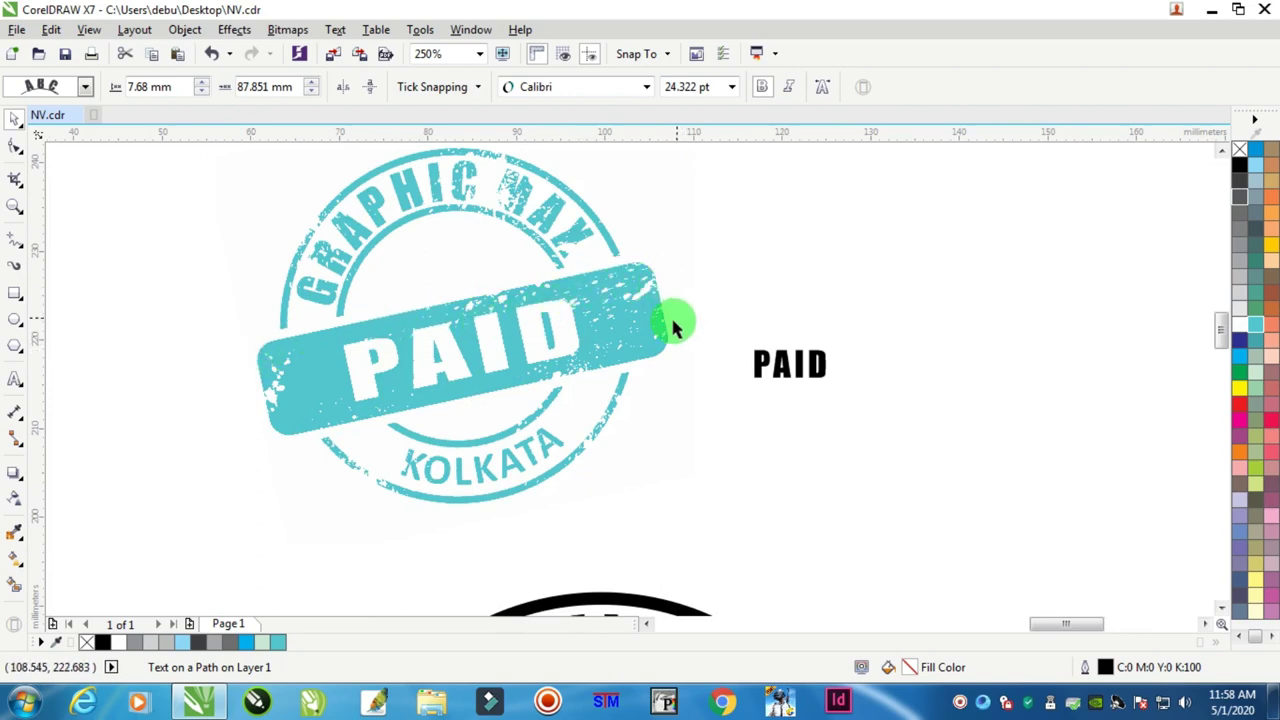
scroll(370, 405, down, 5)
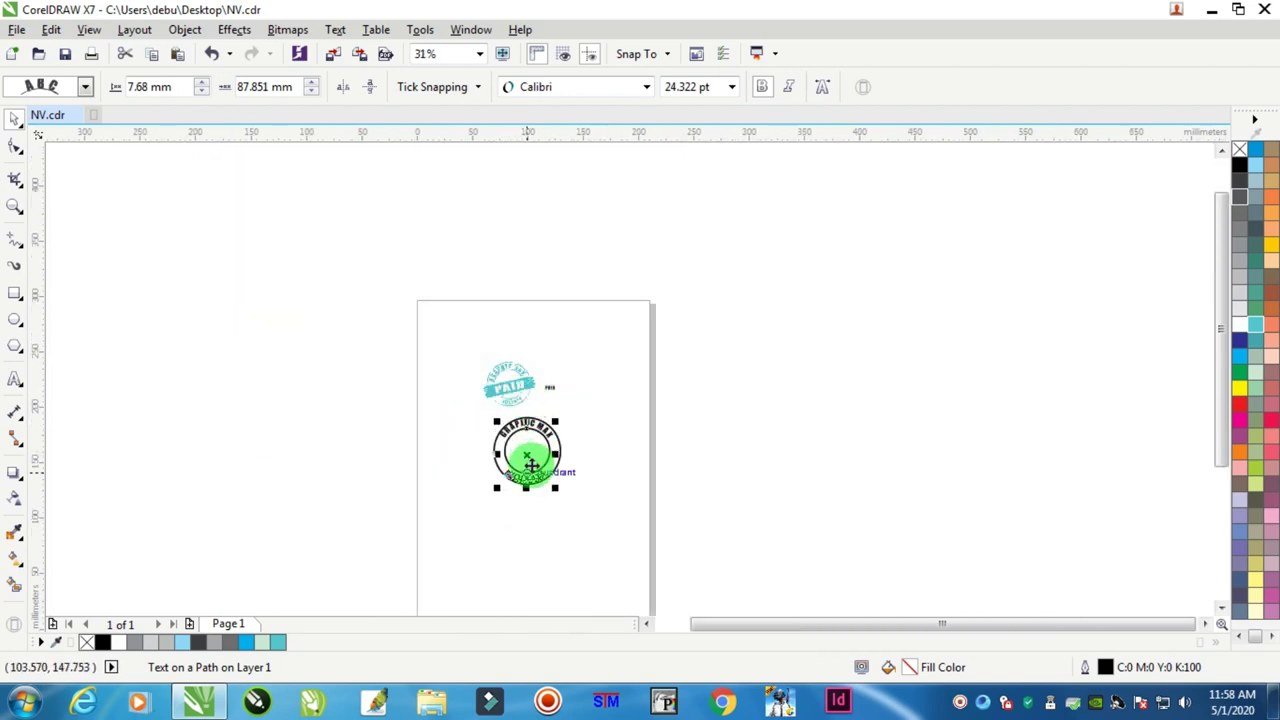
scroll(534, 455, up, 5)
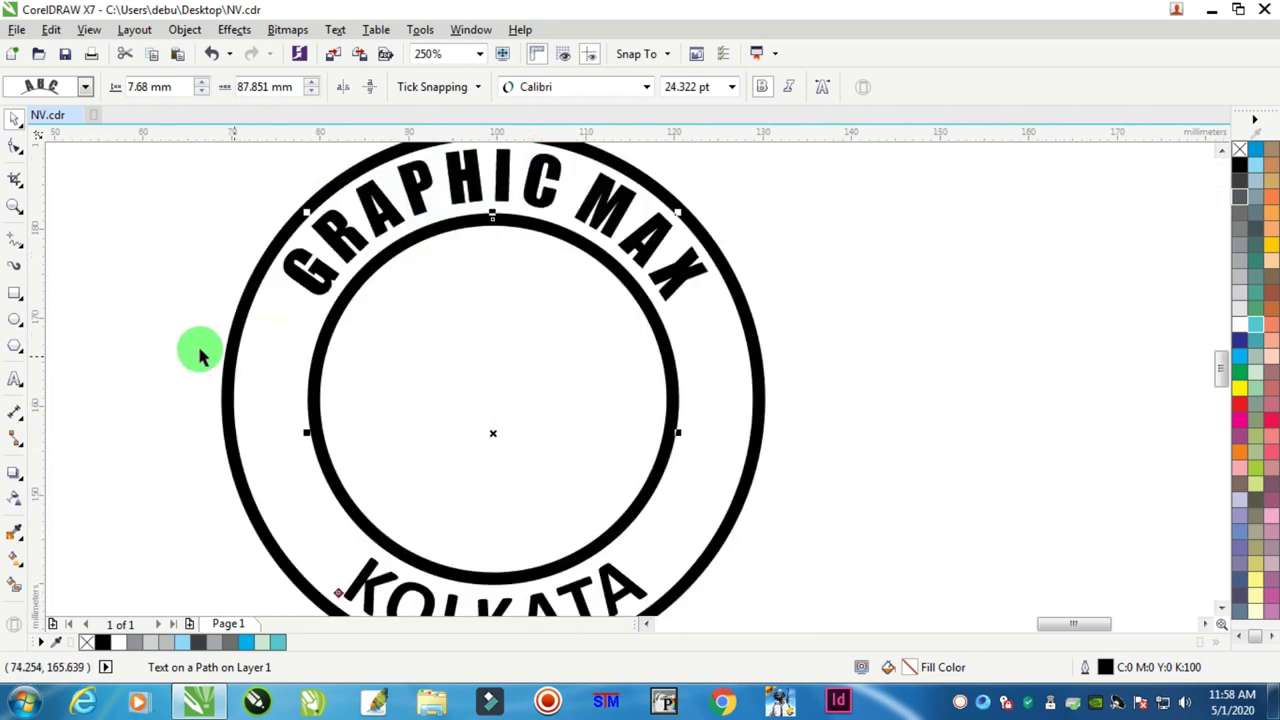
click(15, 293)
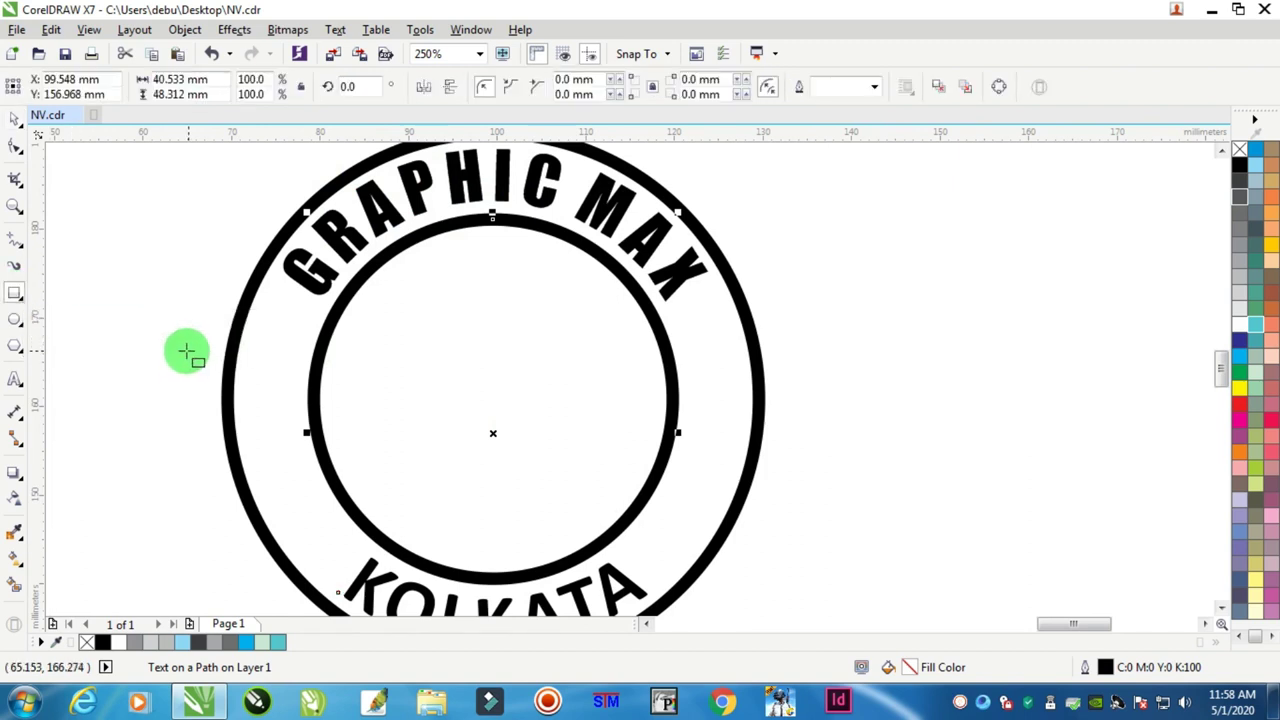
mouse_move(165, 352)
mouse_down()
mouse_move(535, 477)
mouse_move(772, 455)
mouse_move(804, 481)
mouse_up()
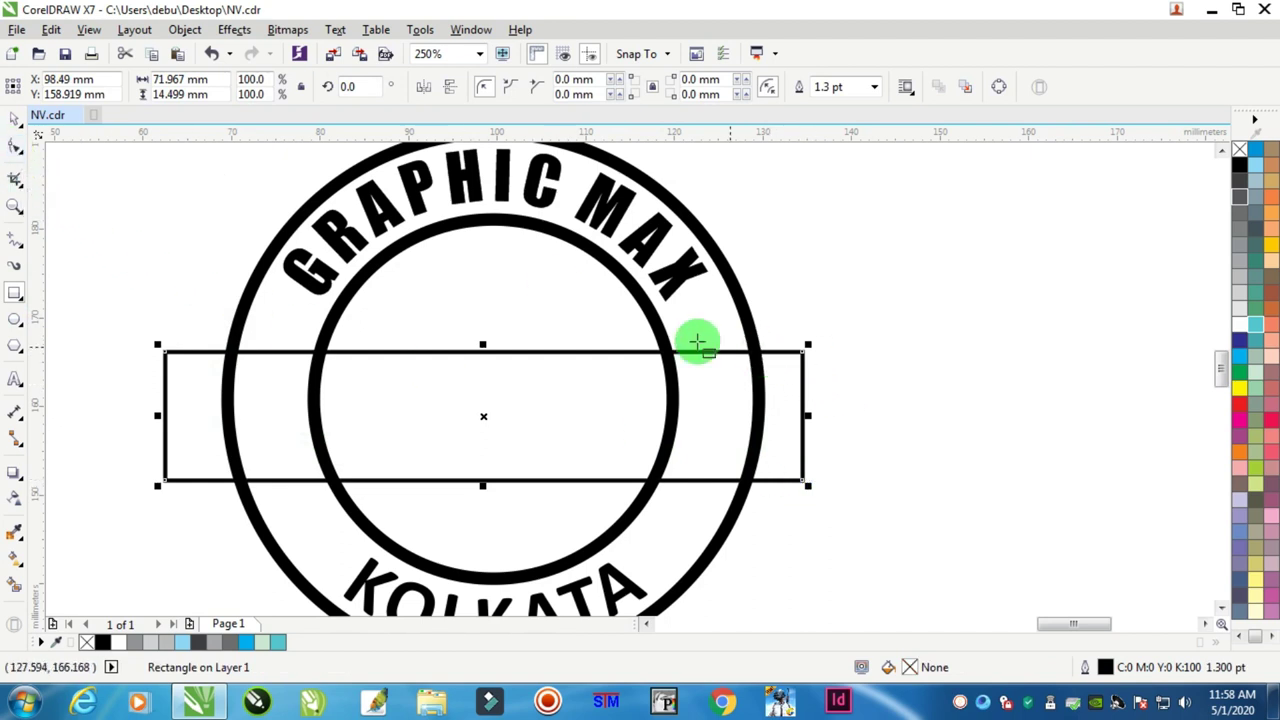
click(14, 147)
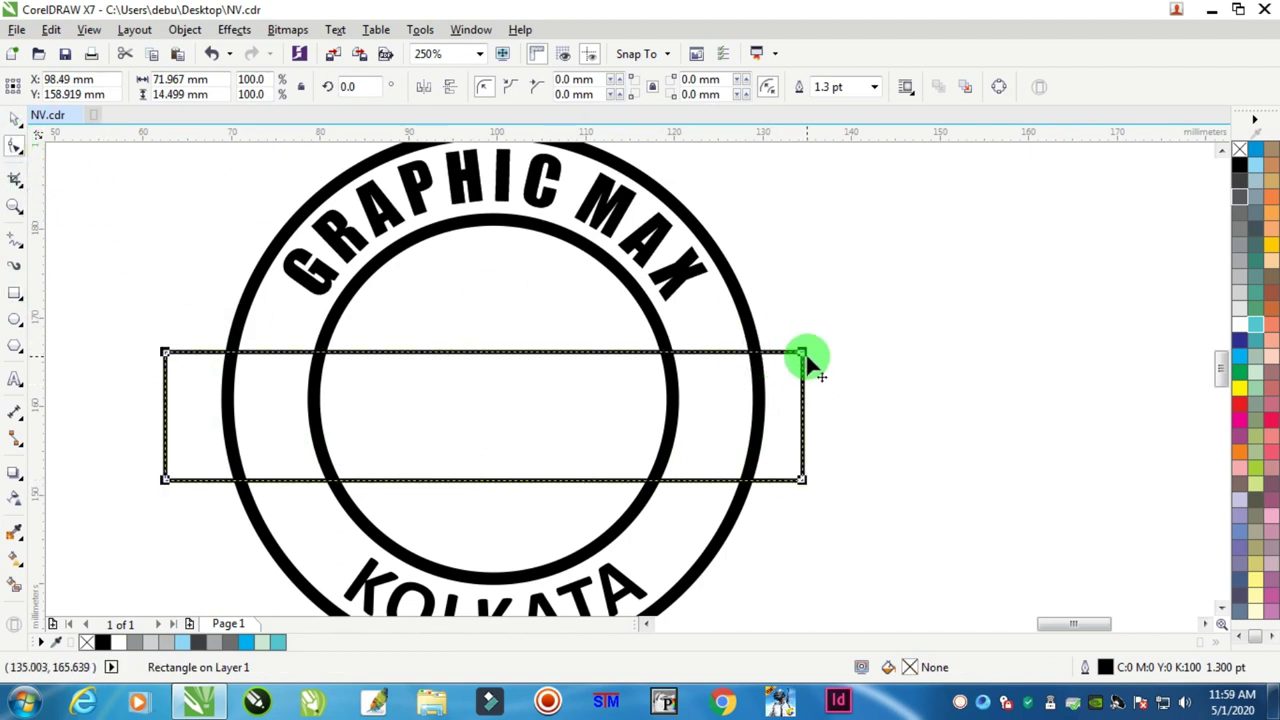
drag(806, 356, 826, 392)
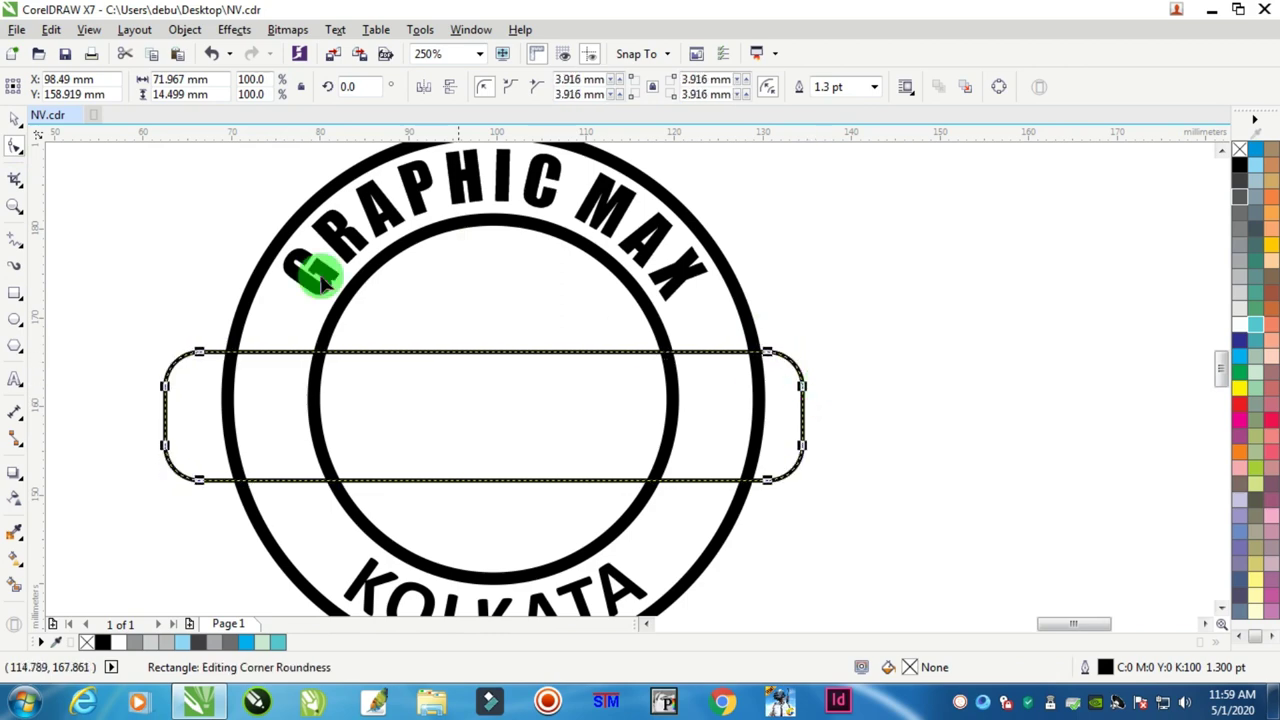
- Fill the rounded banner with black and remove its outline
click(14, 120)
click(1241, 168)
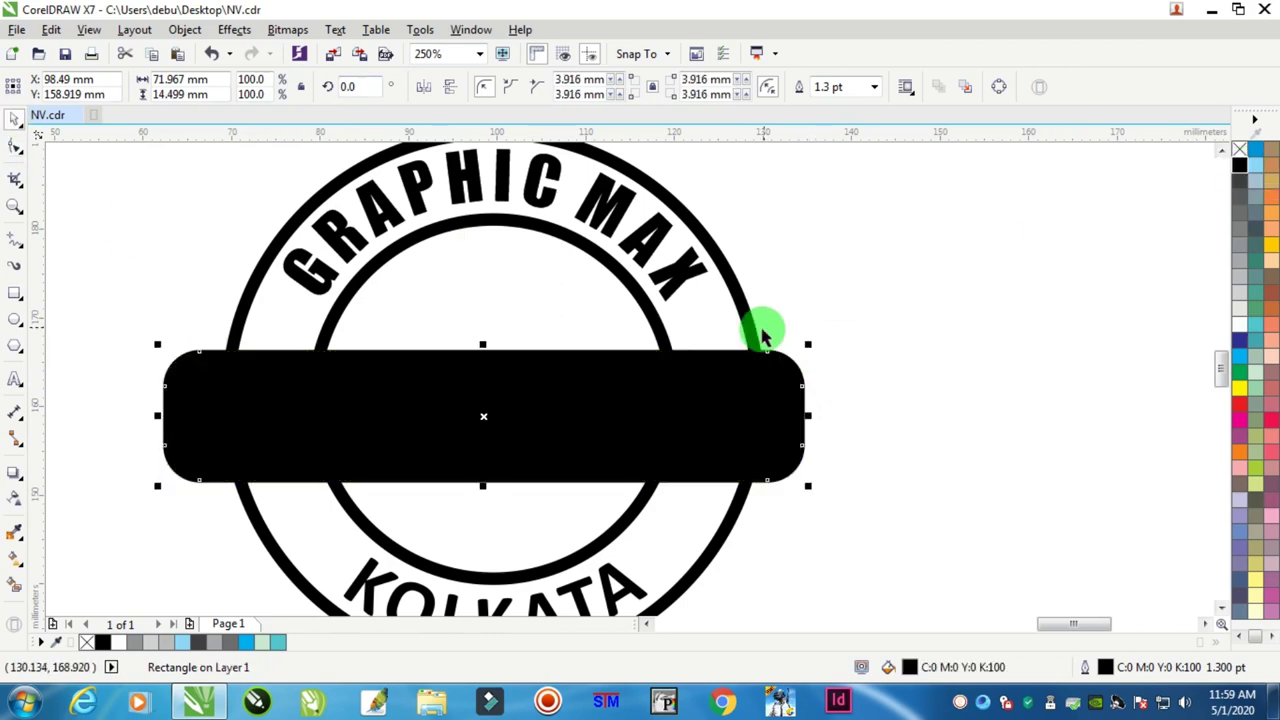
scroll(755, 335, up, 4)
right_click(1239, 150)
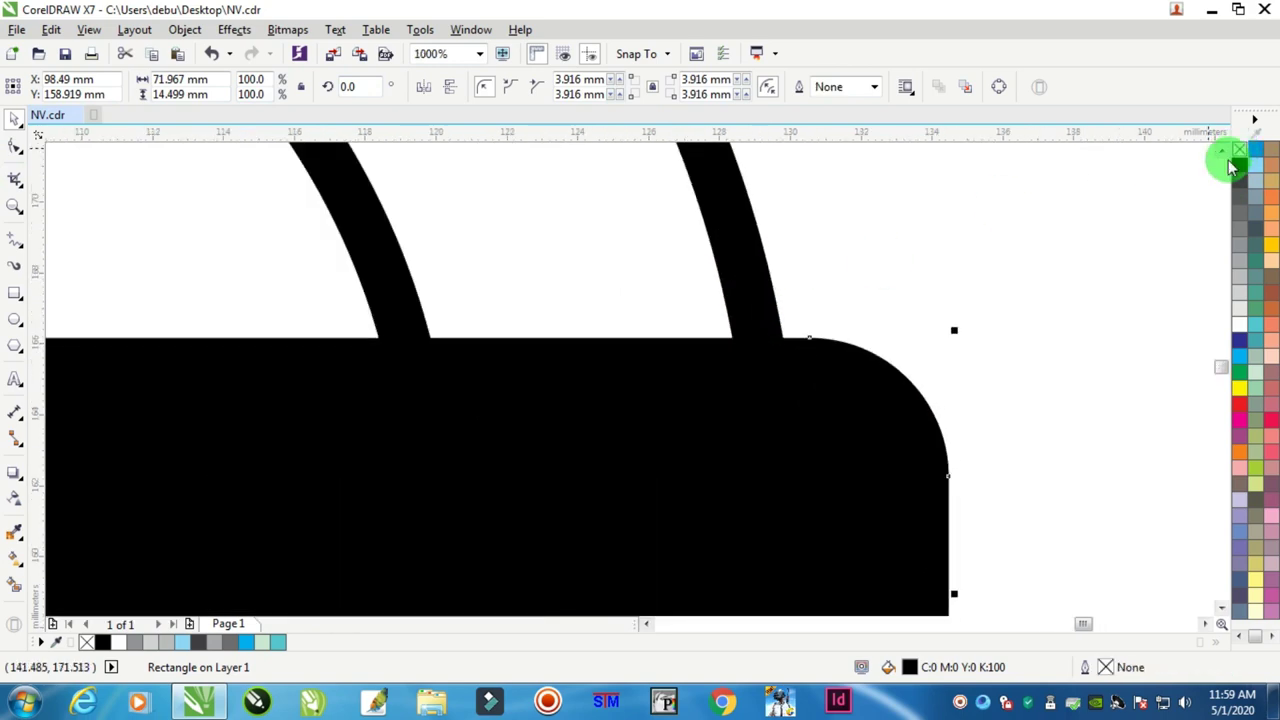
scroll(563, 423, down, 6)
scroll(528, 443, up, 3)
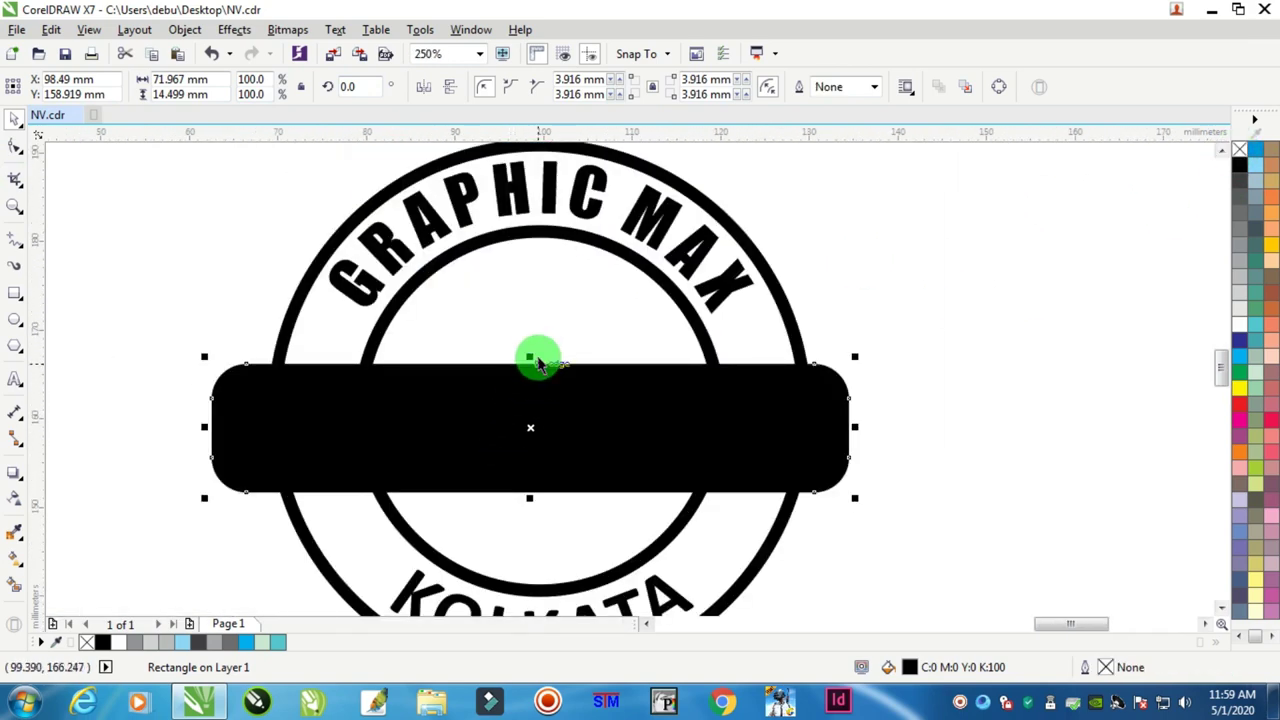
- Stretch the black banner symmetrically about its centre to a height of about 15.7 mm
drag(532, 355, 540, 349)
scroll(670, 396, down, 4)
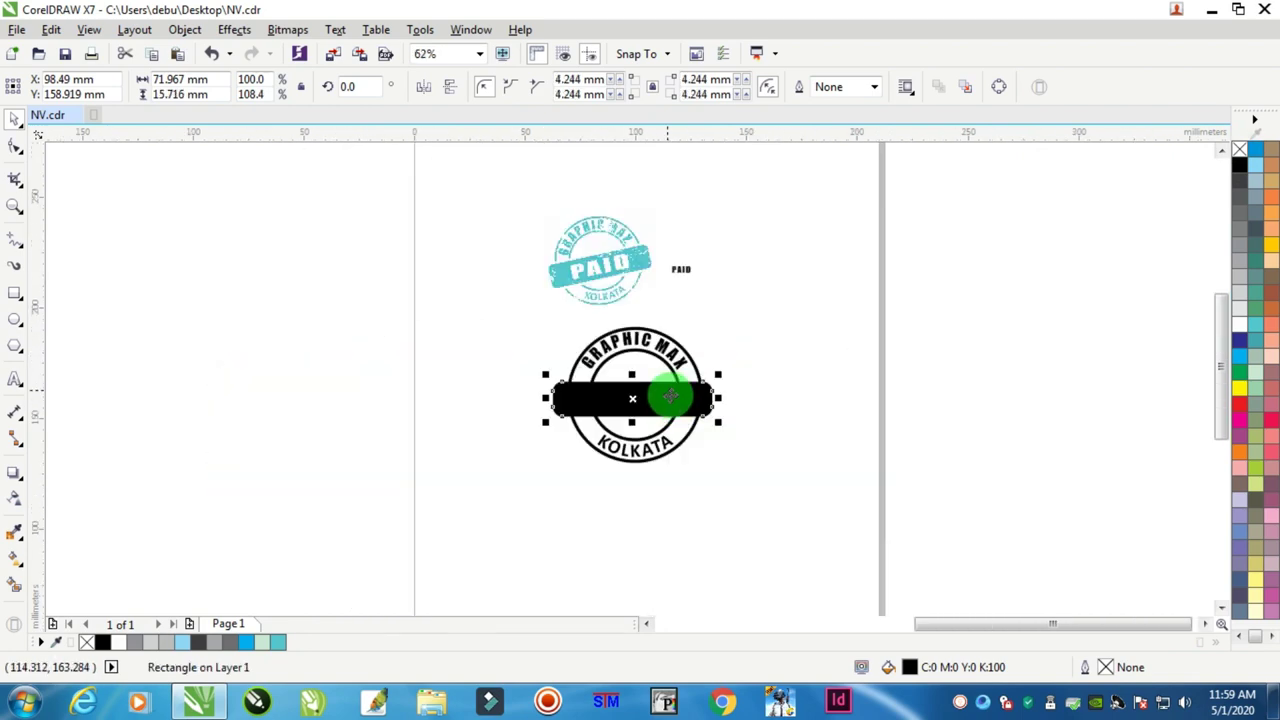
click(800, 394)
scroll(643, 395, up, 4)
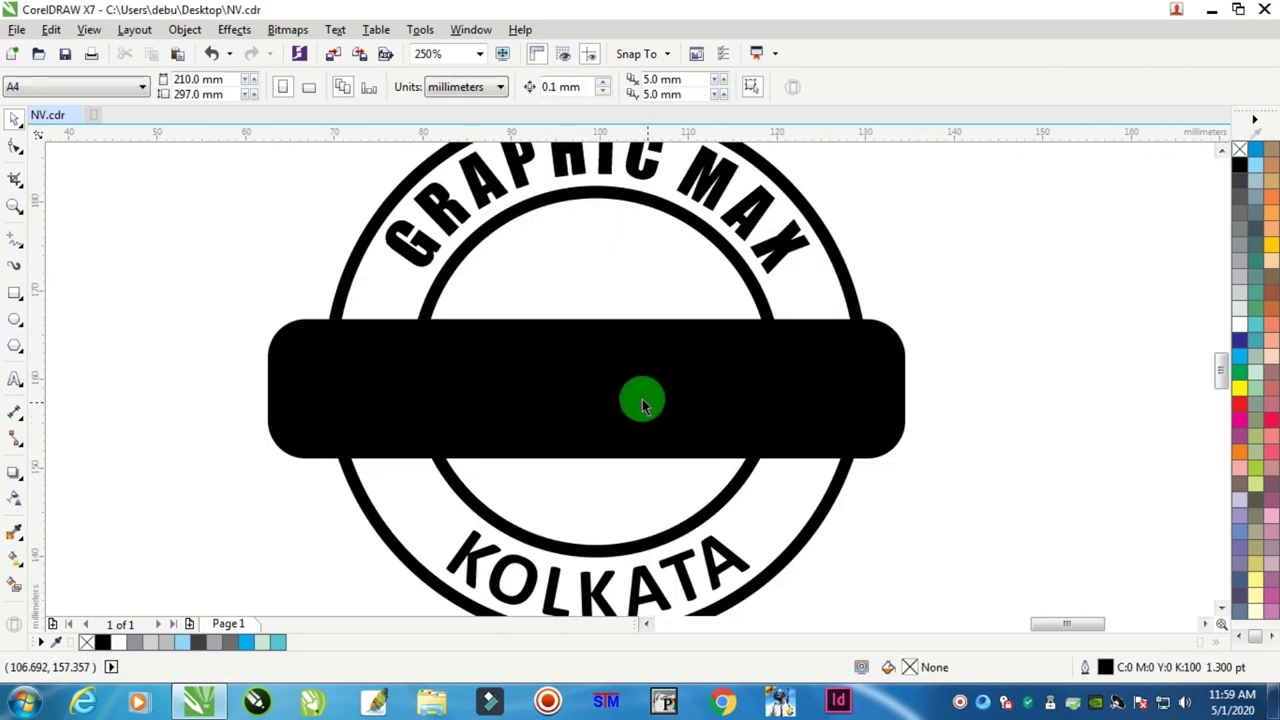
- Centre the black banner horizontally on the outer circle
click(853, 388)
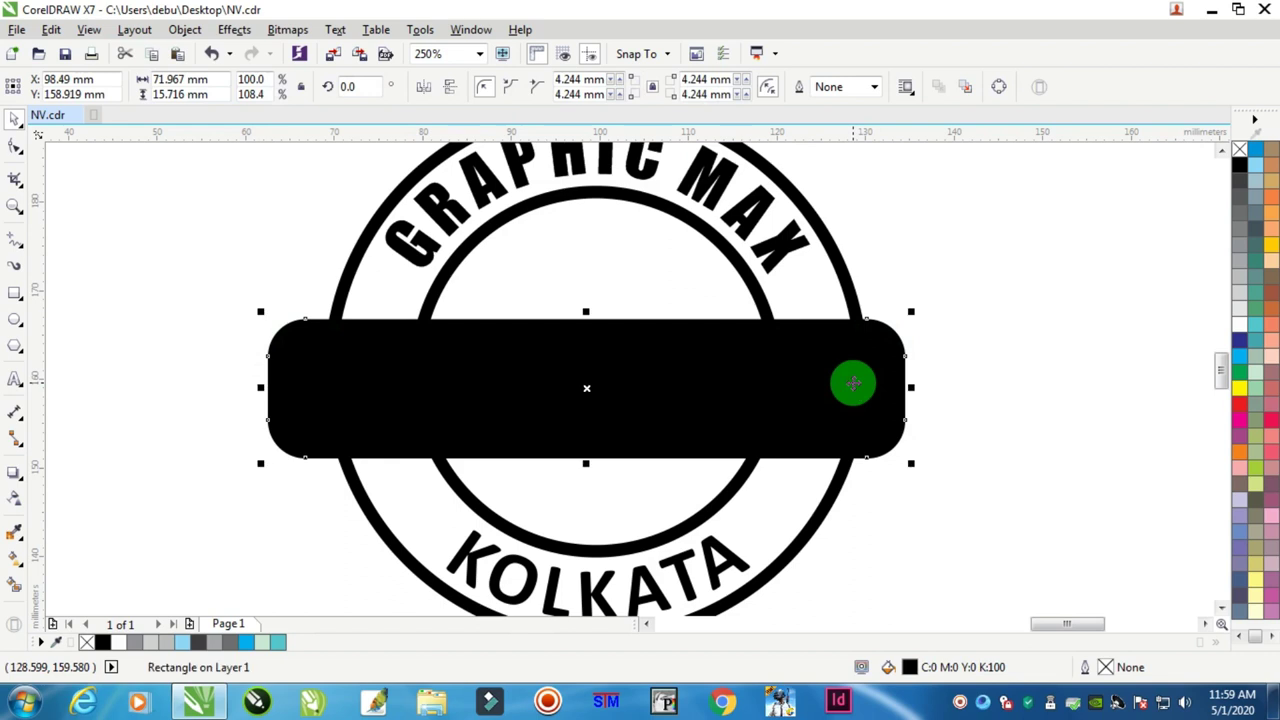
shift+click(848, 281)
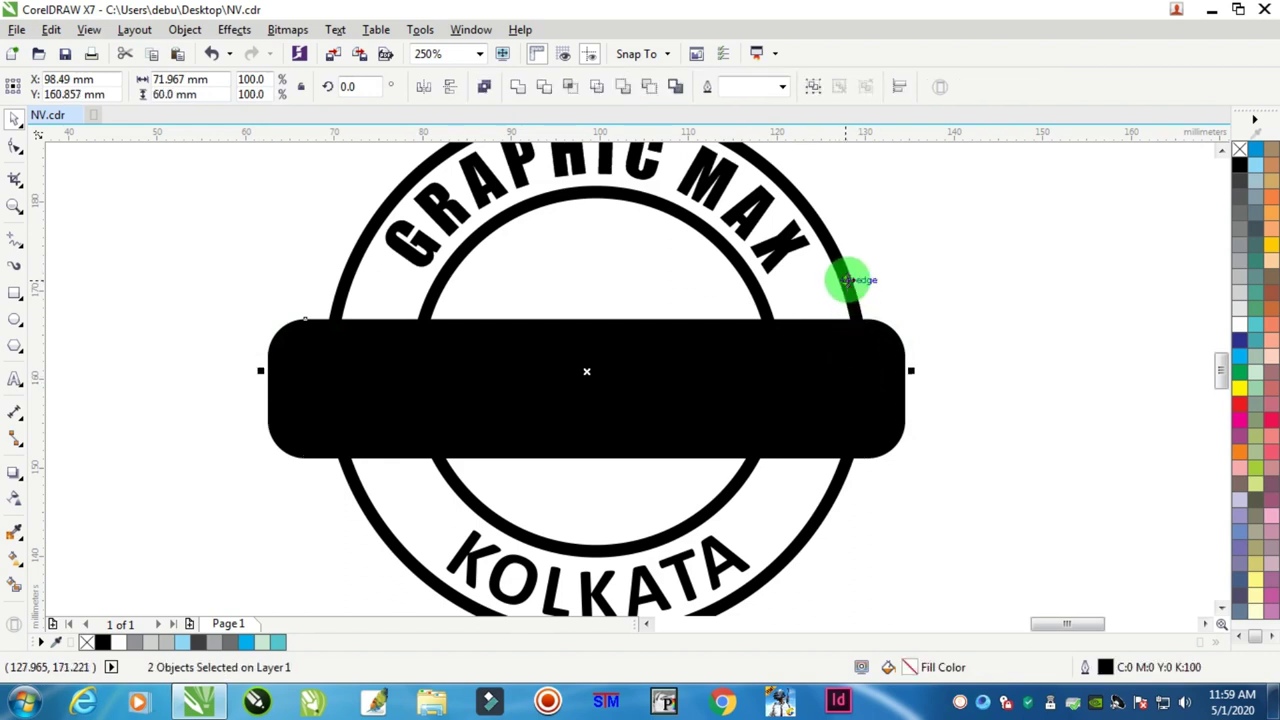
key(c)
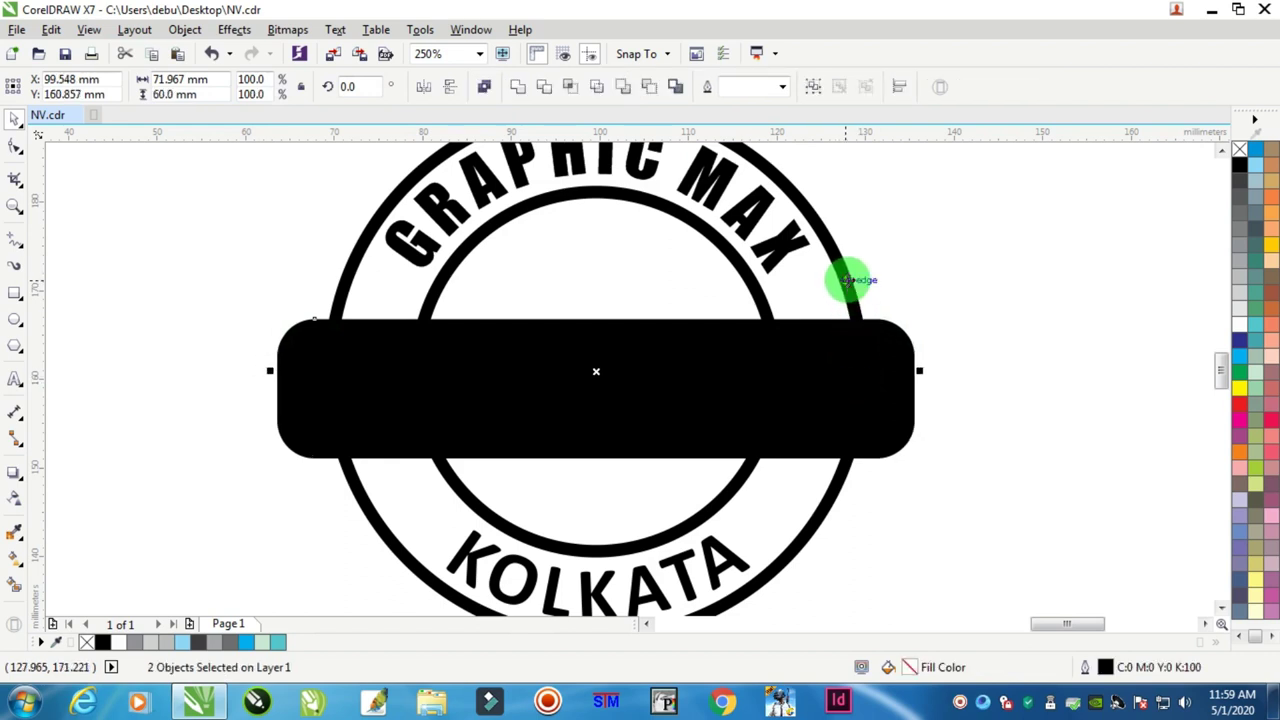
- Nudge the black banner down by about 0.9 mm so it sits between GRAPHIC MAX and KOLKATA
drag(1080, 297, 191, 511)
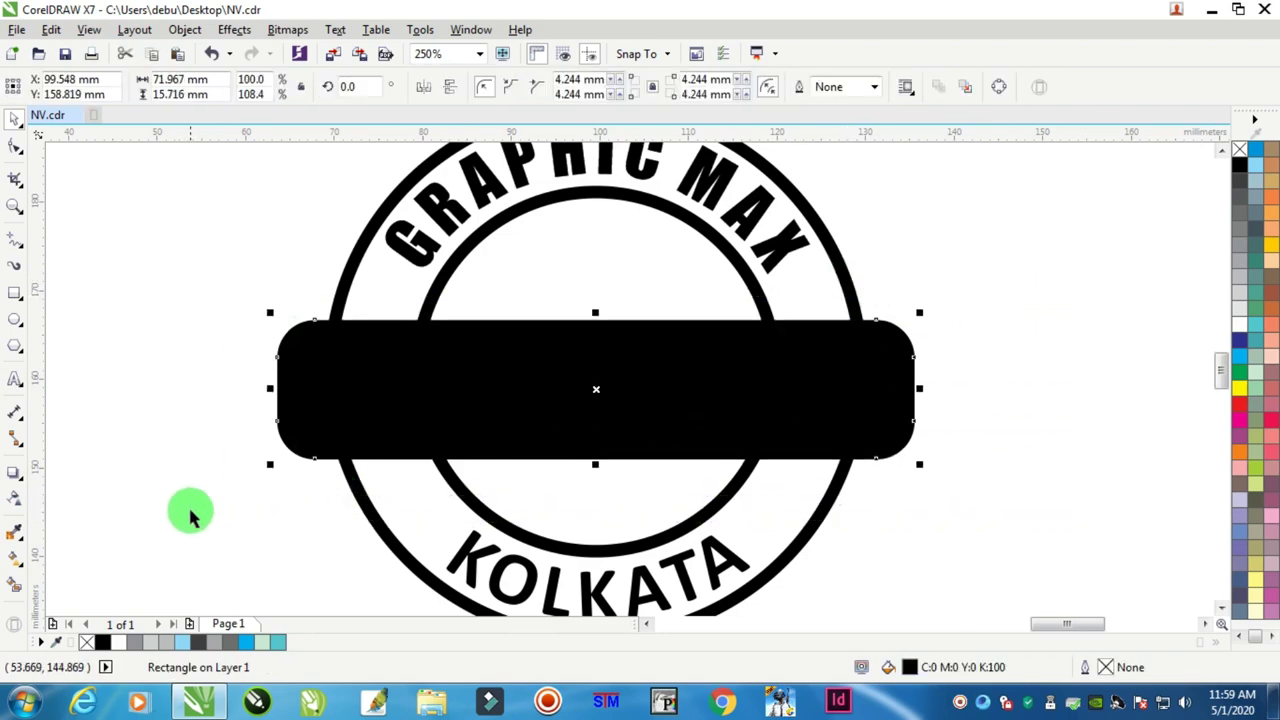
key(Down)
key(Down)
key(Down)
key(Down)
key(Down)
key(Down)
key(Down)
key(Down)
click(950, 317)
scroll(955, 325, down, 3)
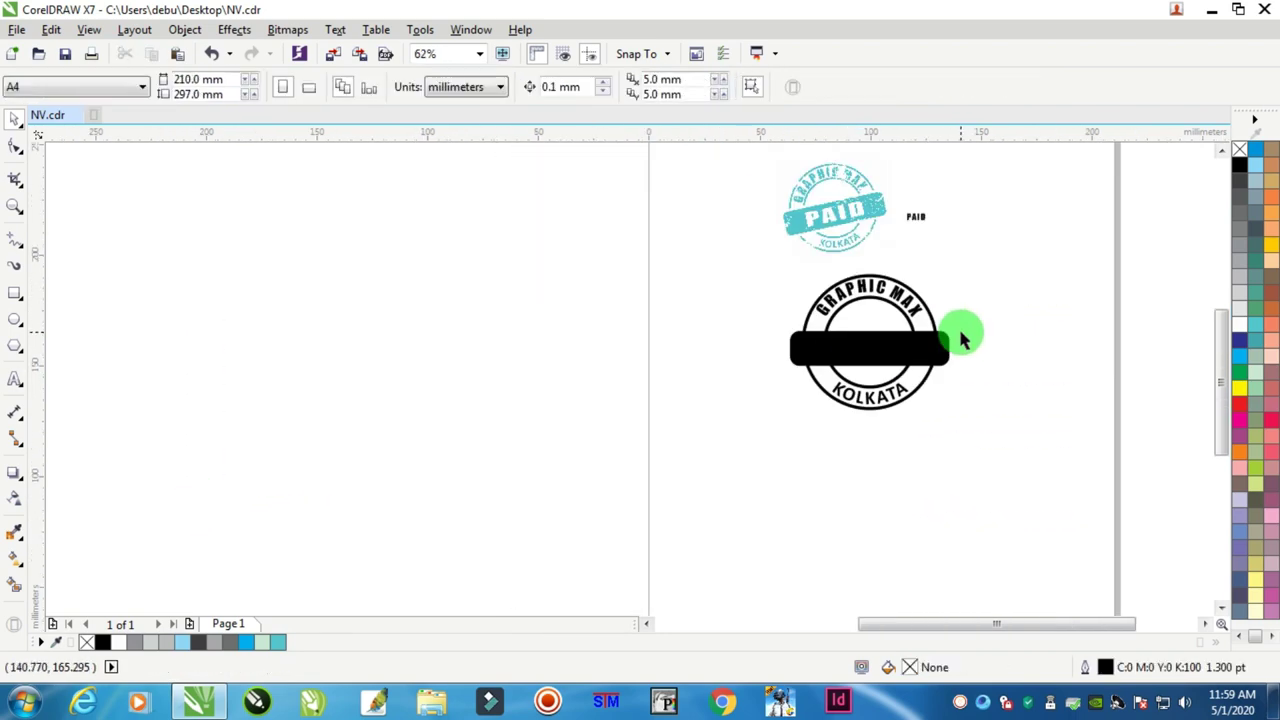
- Compare with the gaps around the reference stamp's banner, and paste a copy of the black banner exactly over the original
scroll(842, 190, up, 6)
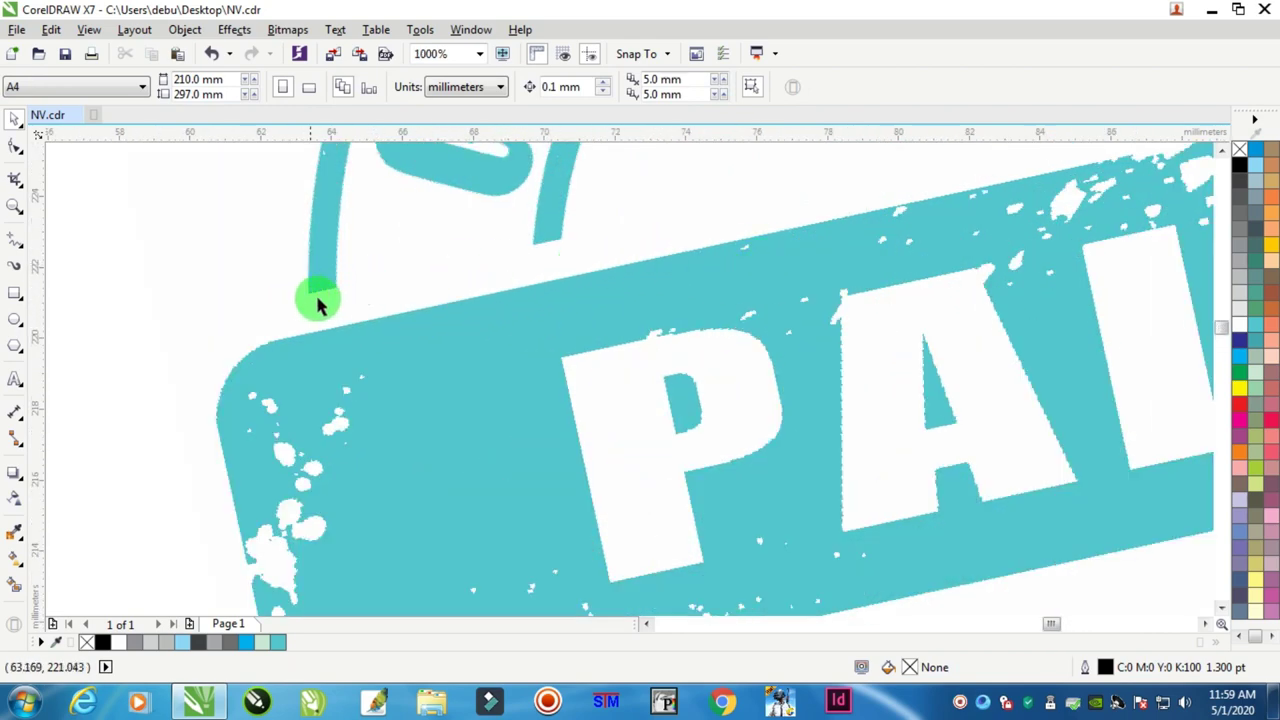
scroll(603, 286, down, 5)
scroll(414, 363, up, 5)
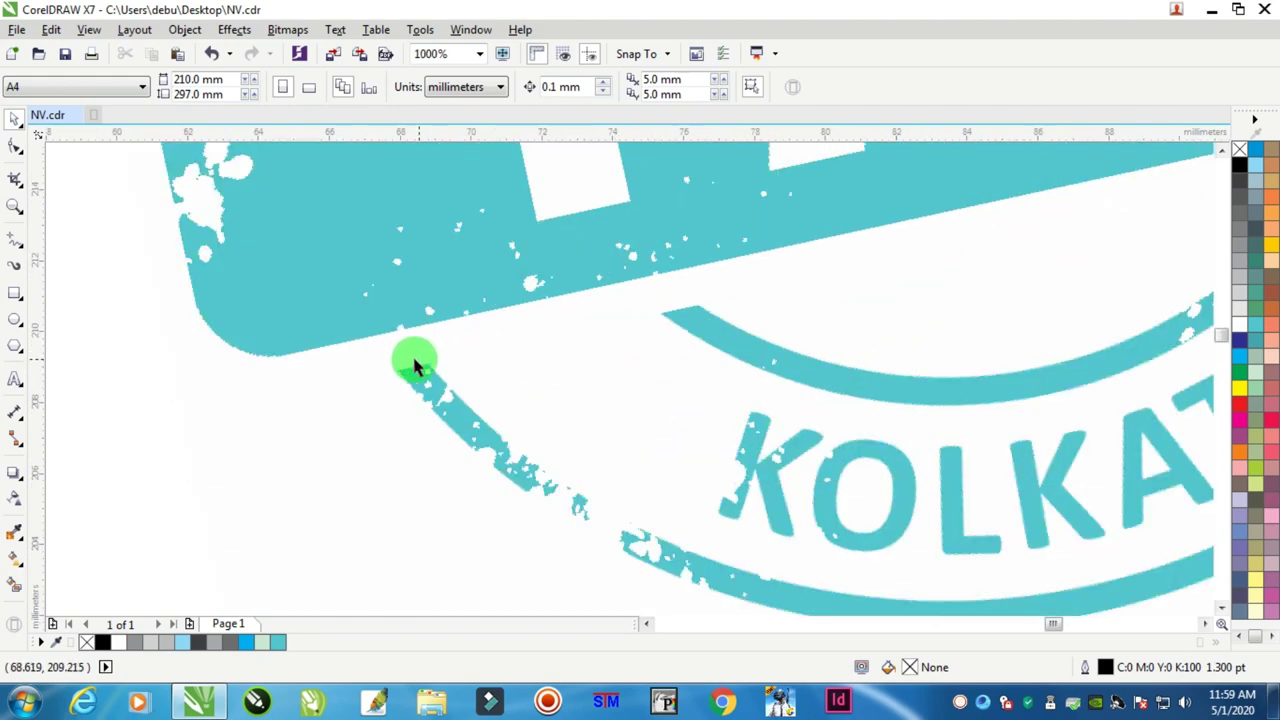
scroll(700, 340, down, 6)
scroll(751, 360, up, 3)
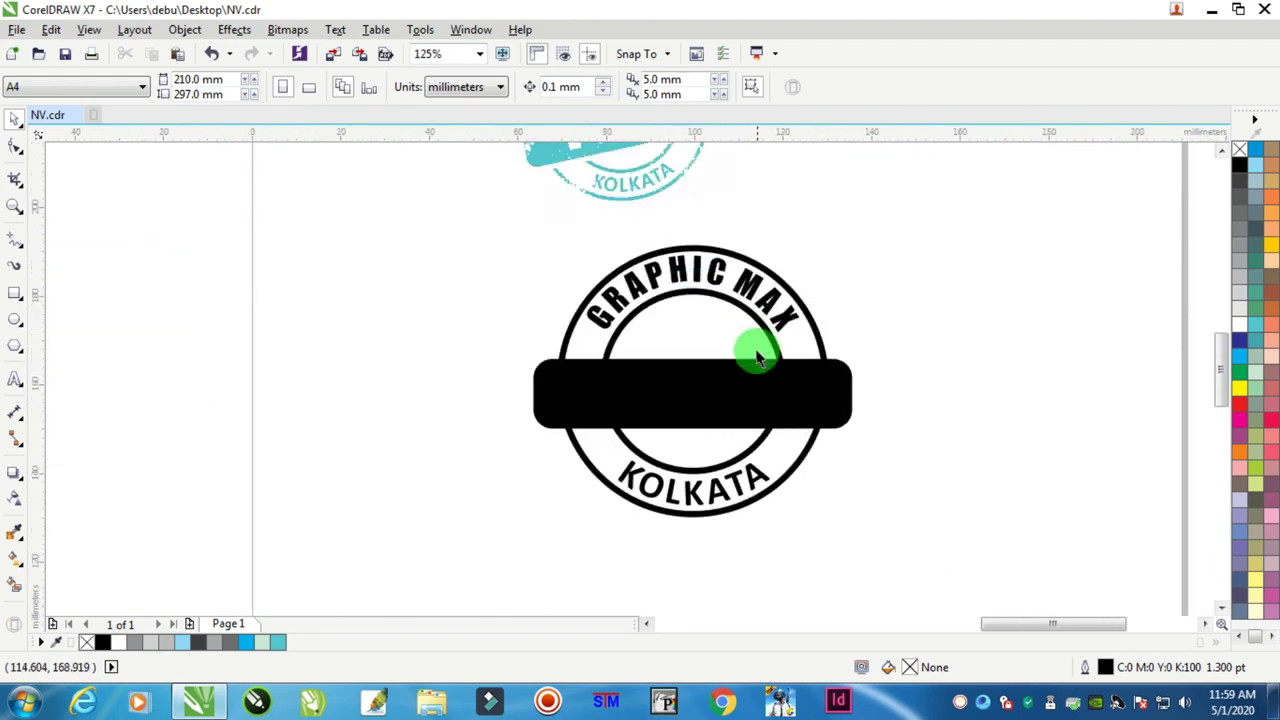
click(679, 403)
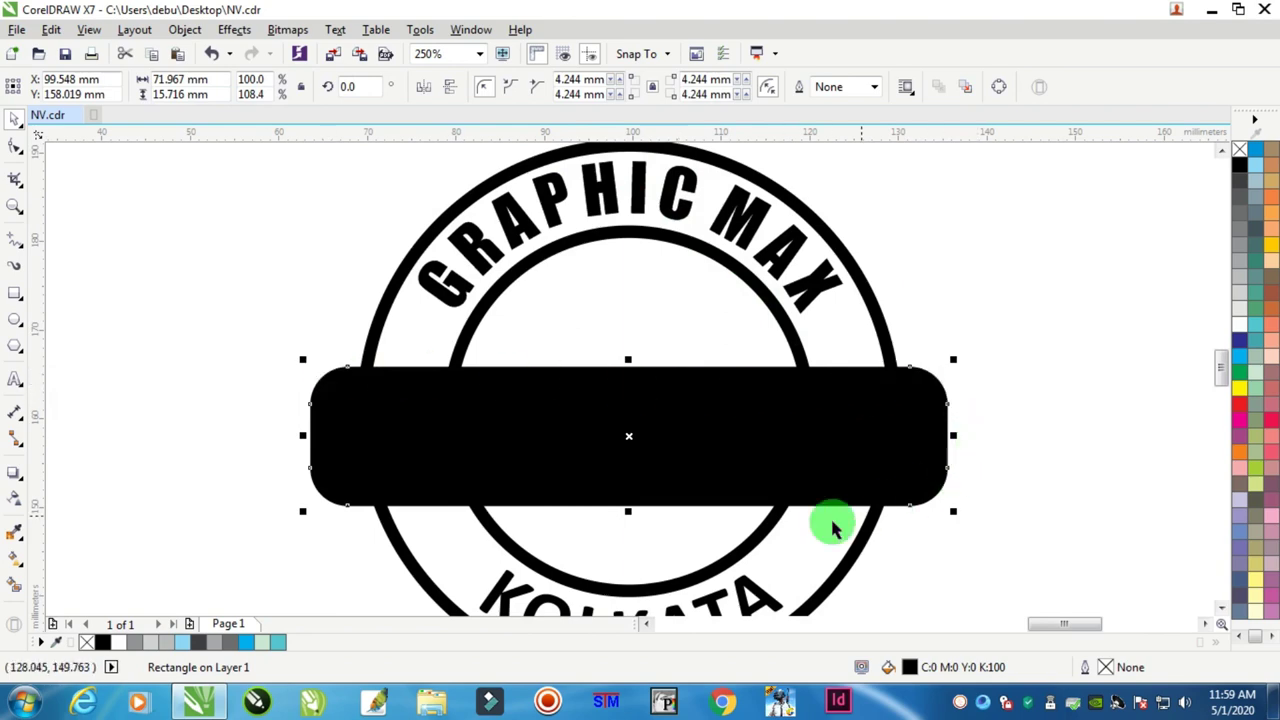
right_click(595, 406)
click(656, 385)
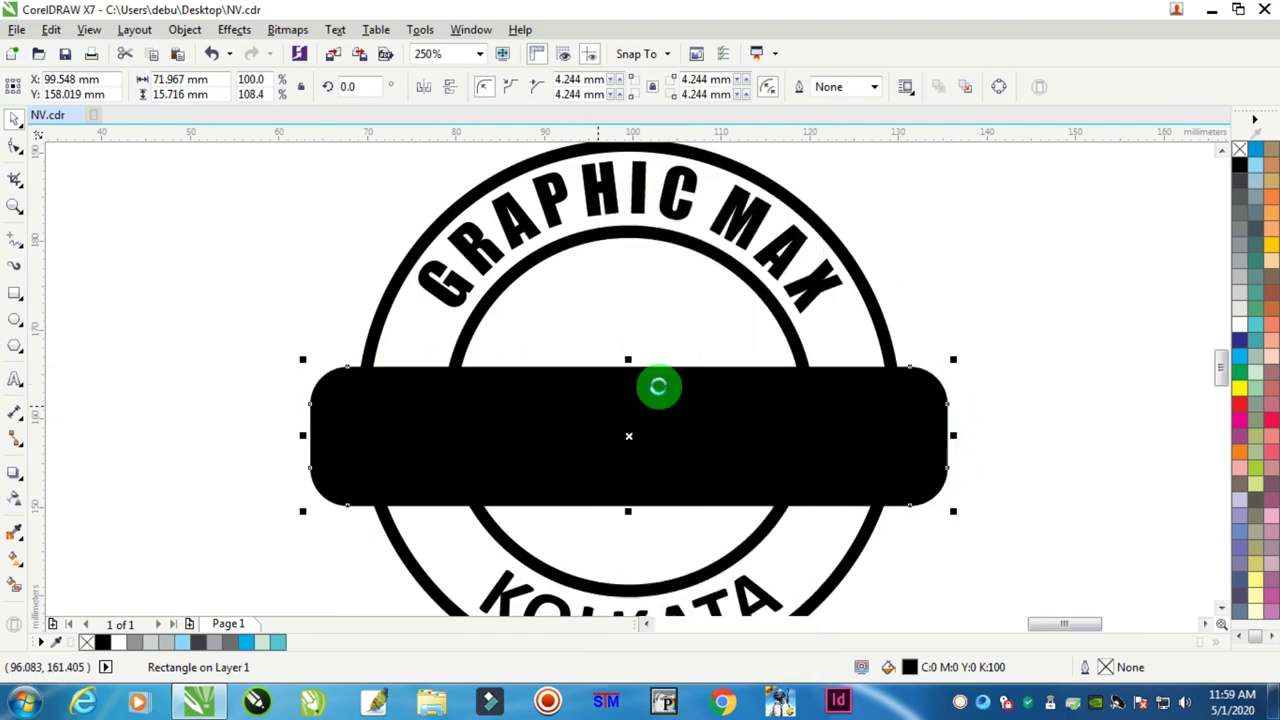
click(1023, 191)
right_click(1024, 192)
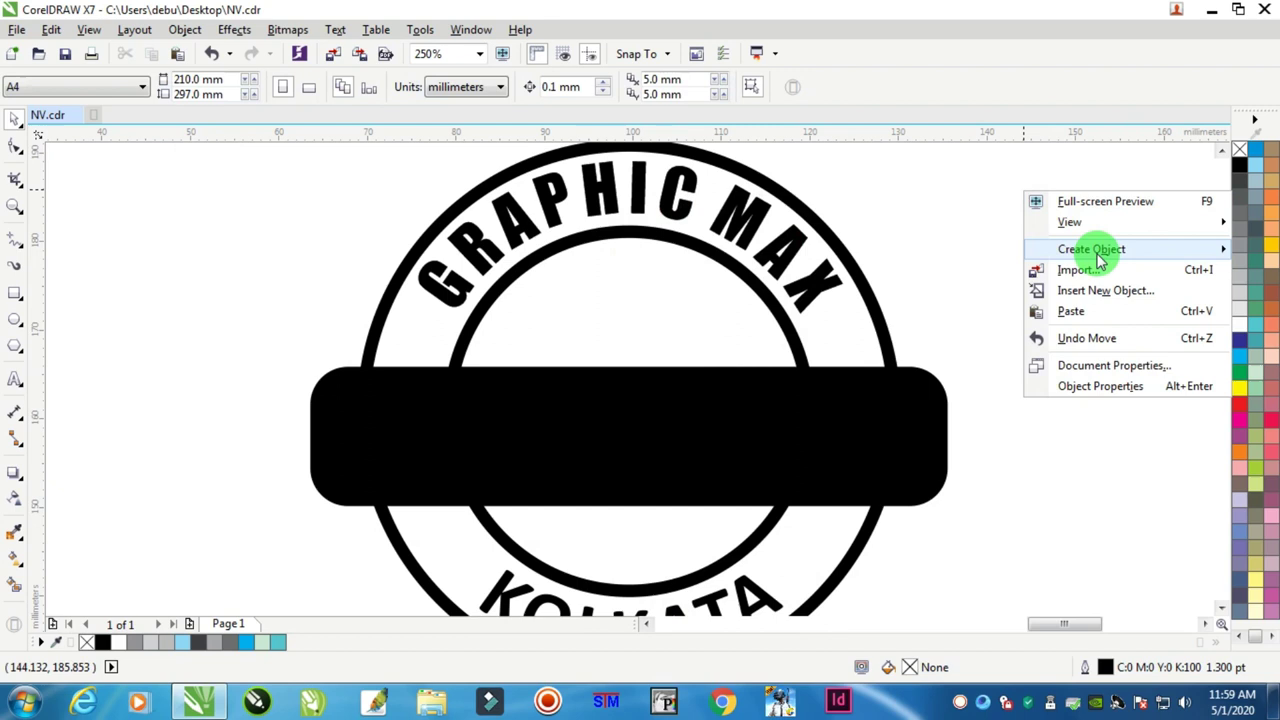
click(1077, 318)
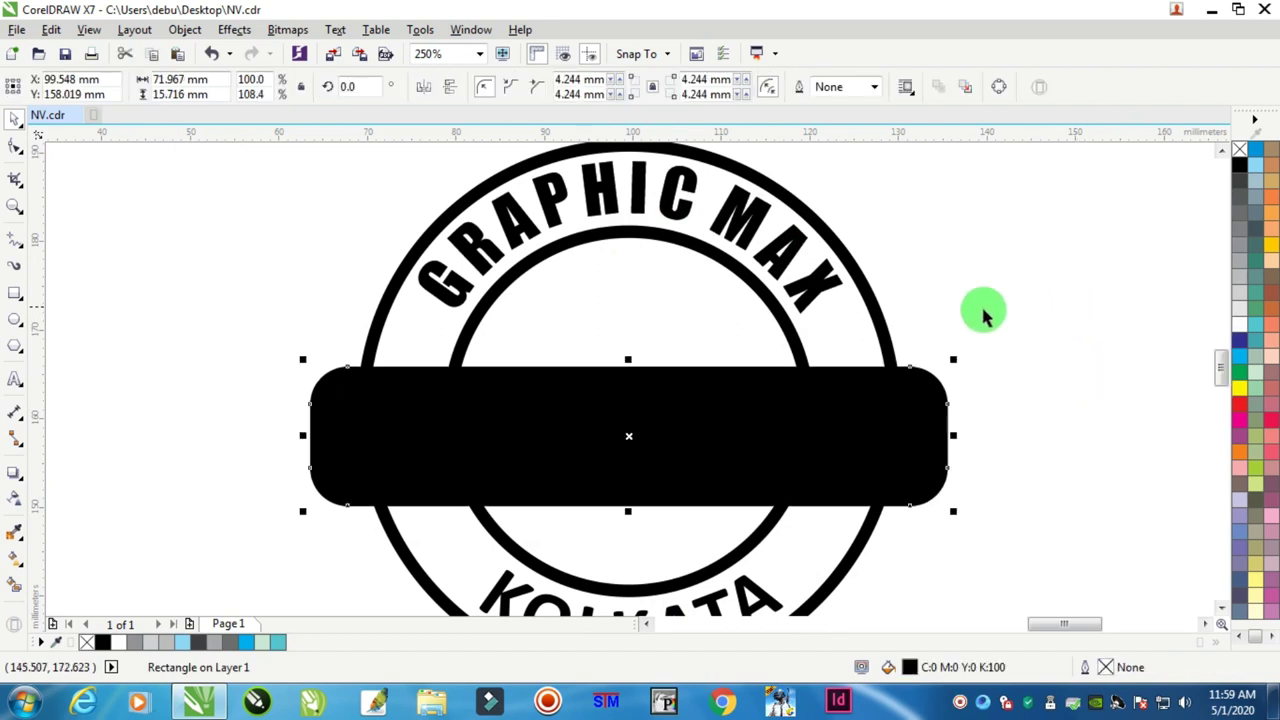
- Move the copied banner up and to the left away from the original, and undo the move
drag(474, 409, 272, 226)
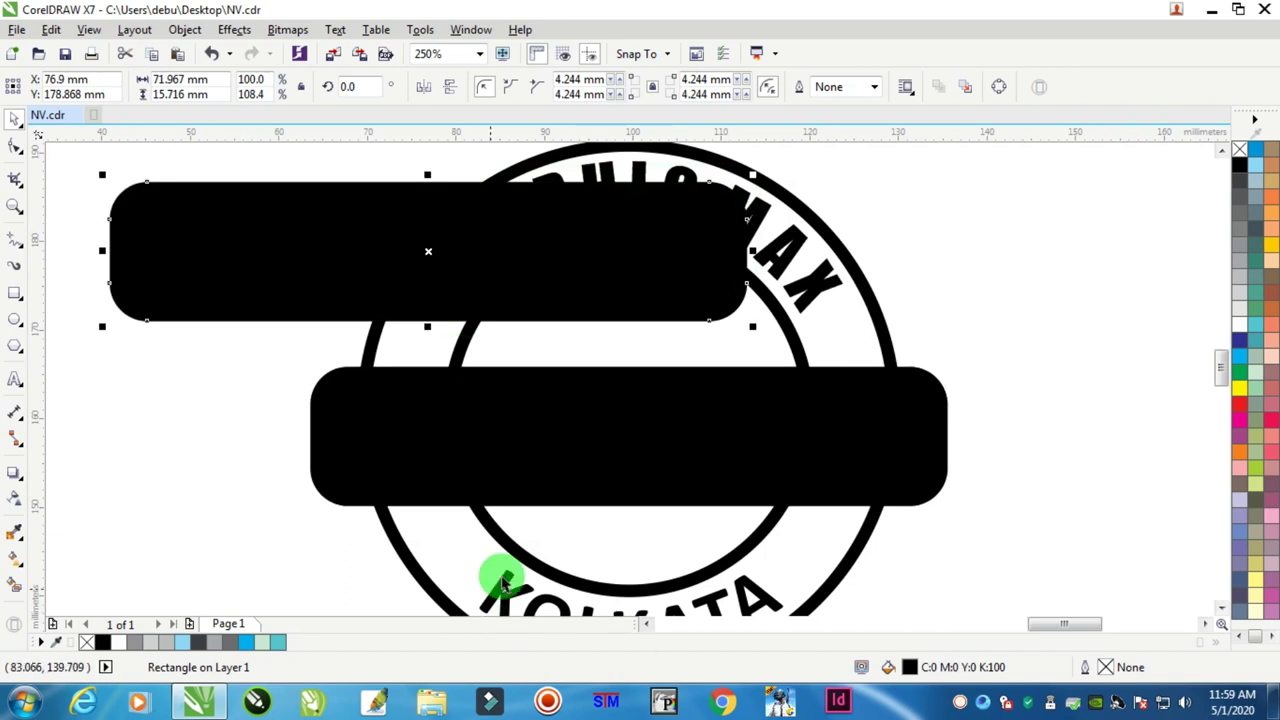
key(ctrl+z)
key(ctrl+z)
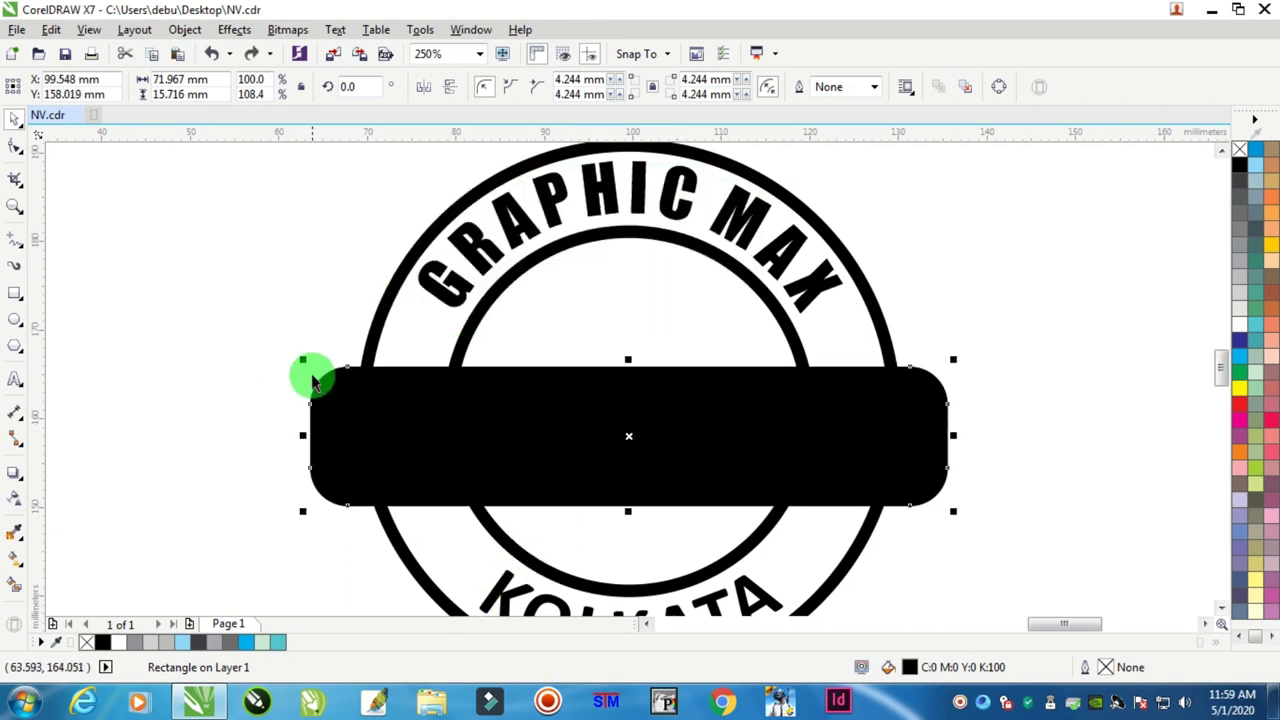
- Fill the copied banner with white and stretch it symmetrically to a height of about 18.1 mm
click(1240, 335)
scroll(630, 362, up, 2)
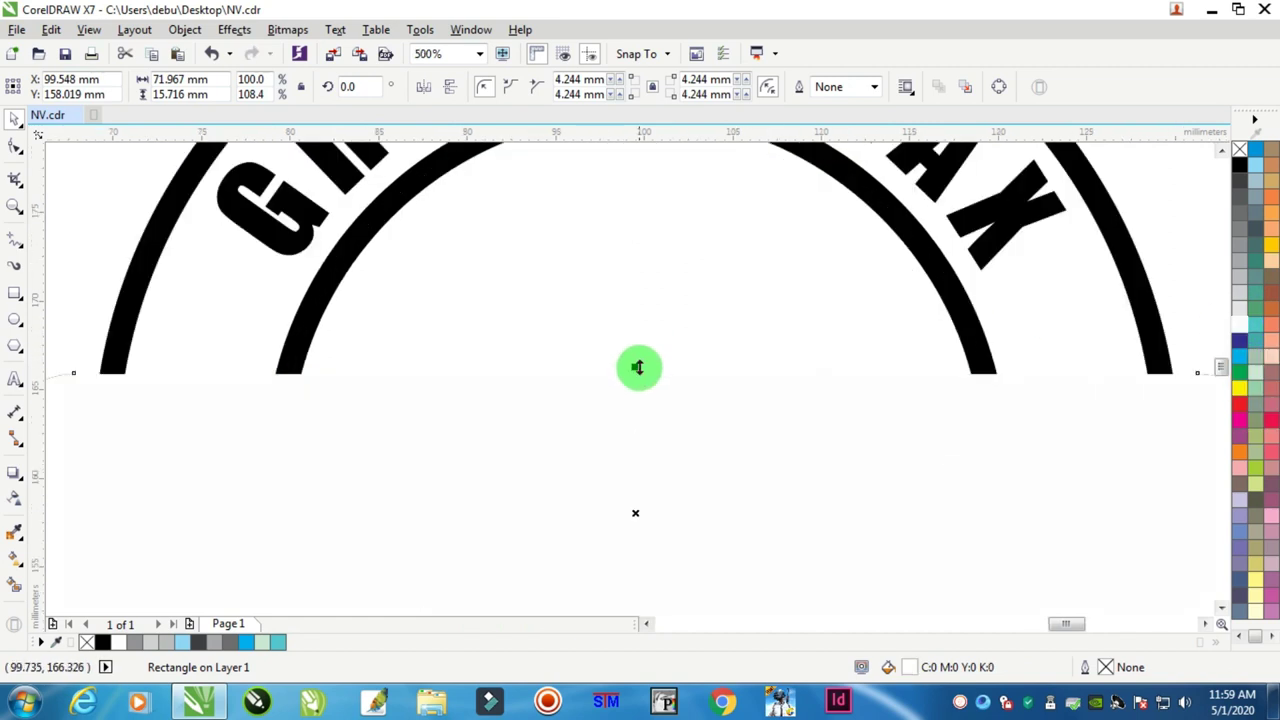
drag(636, 369, 651, 351)
scroll(831, 389, down, 4)
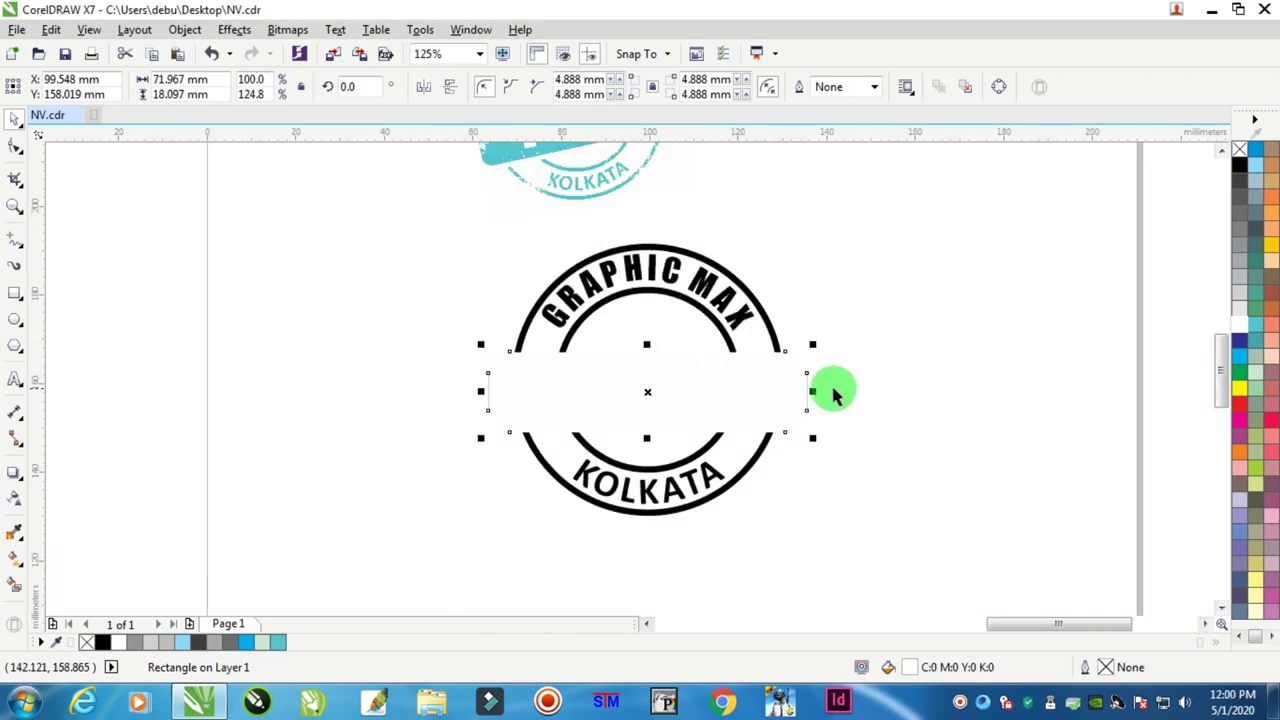
- Widen the white banner symmetrically about its centre to about 74.8 mm
scroll(820, 394, up, 4)
drag(766, 404, 790, 410)
scroll(788, 409, down, 6)
scroll(760, 414, down, 2)
scroll(735, 412, up, 4)
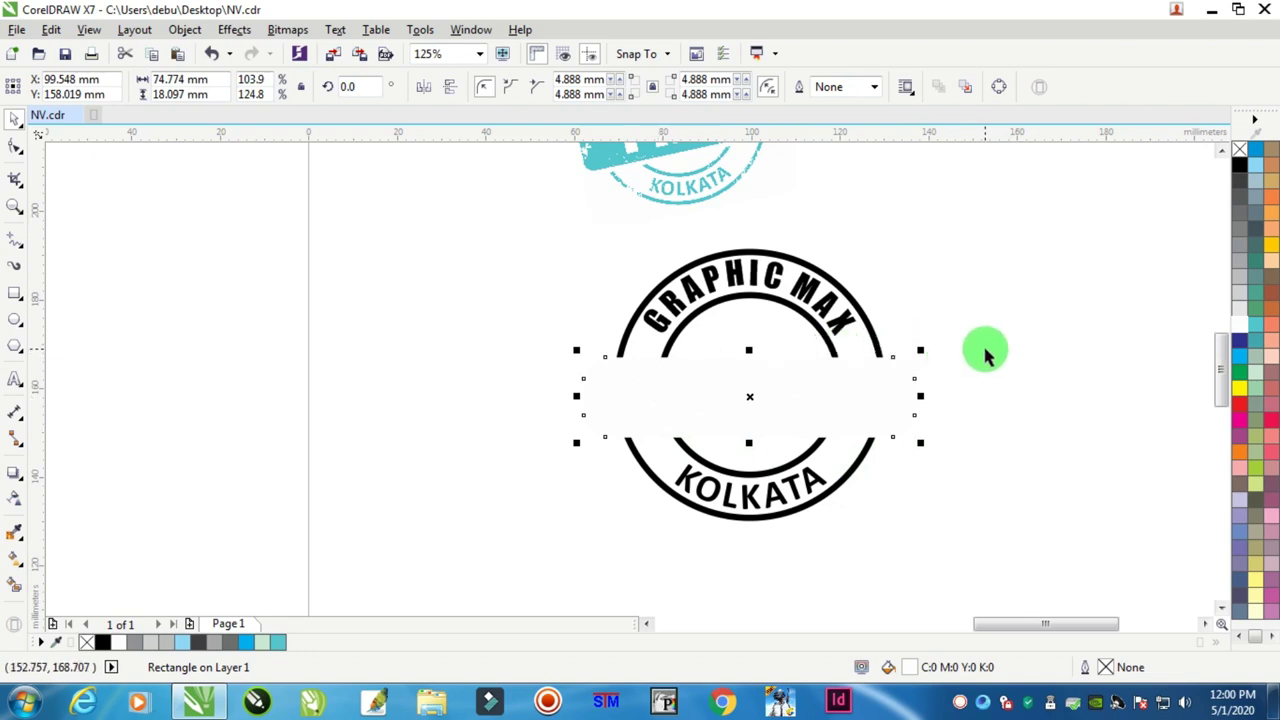
scroll(750, 396, up, 4)
scroll(750, 396, down, 4)
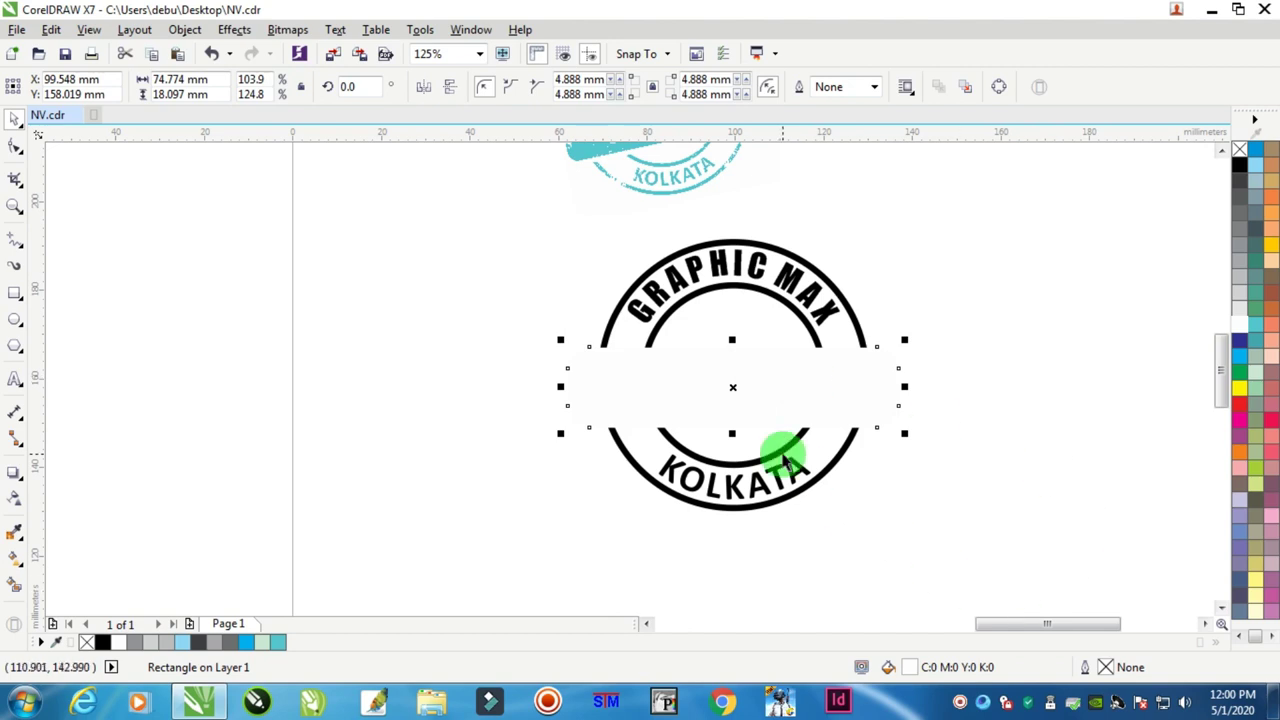
- Select the black banner hidden beneath the white one and bring it to the front of the page
alt+click(670, 387)
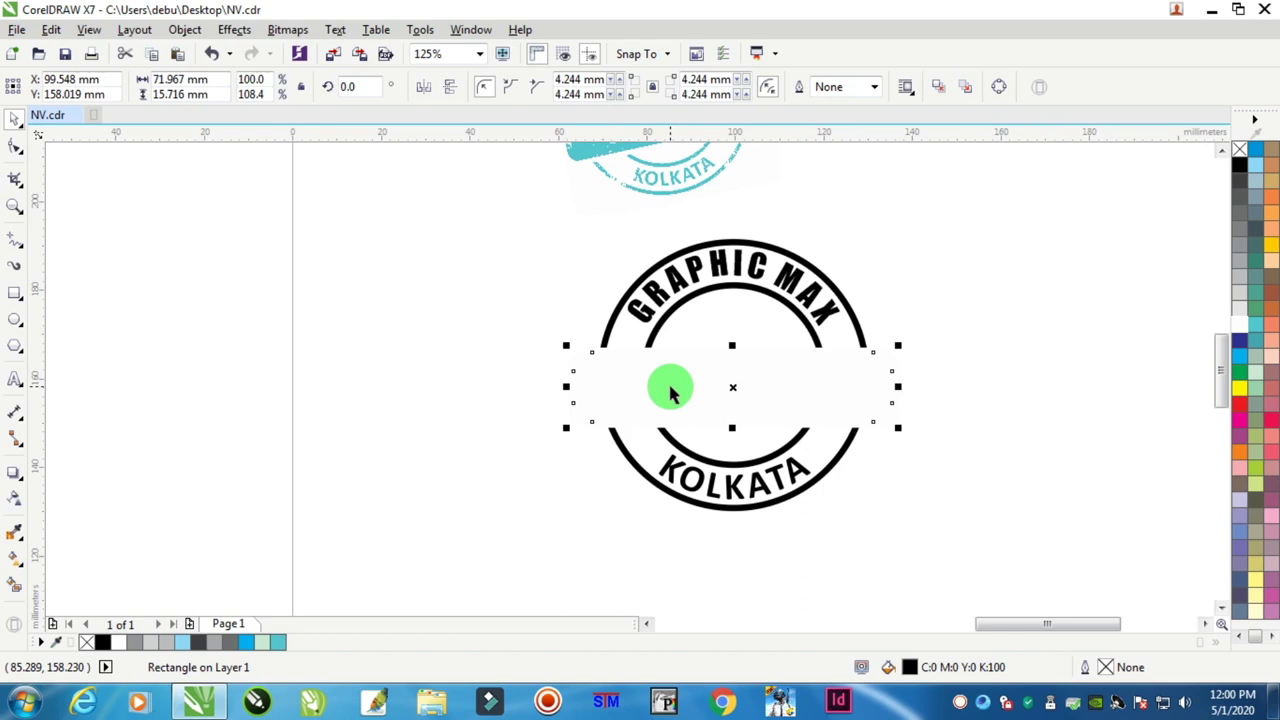
right_click(733, 386)
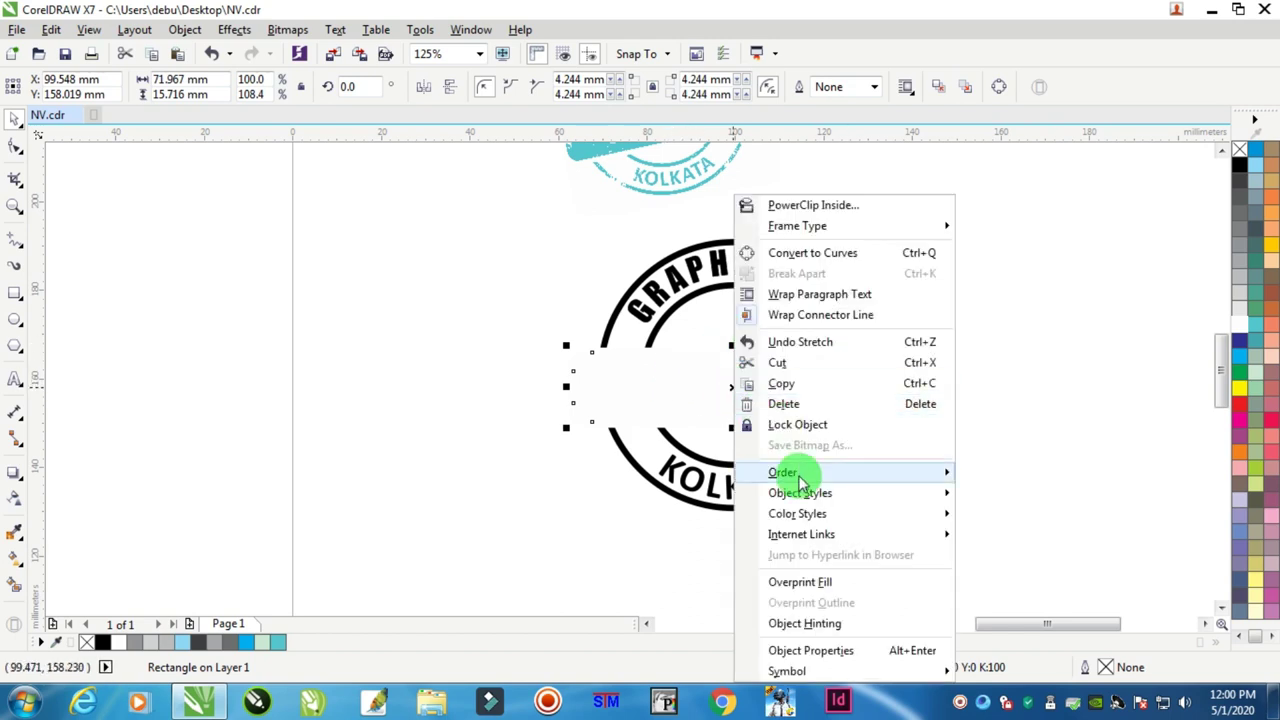
mouse_move(799, 478)
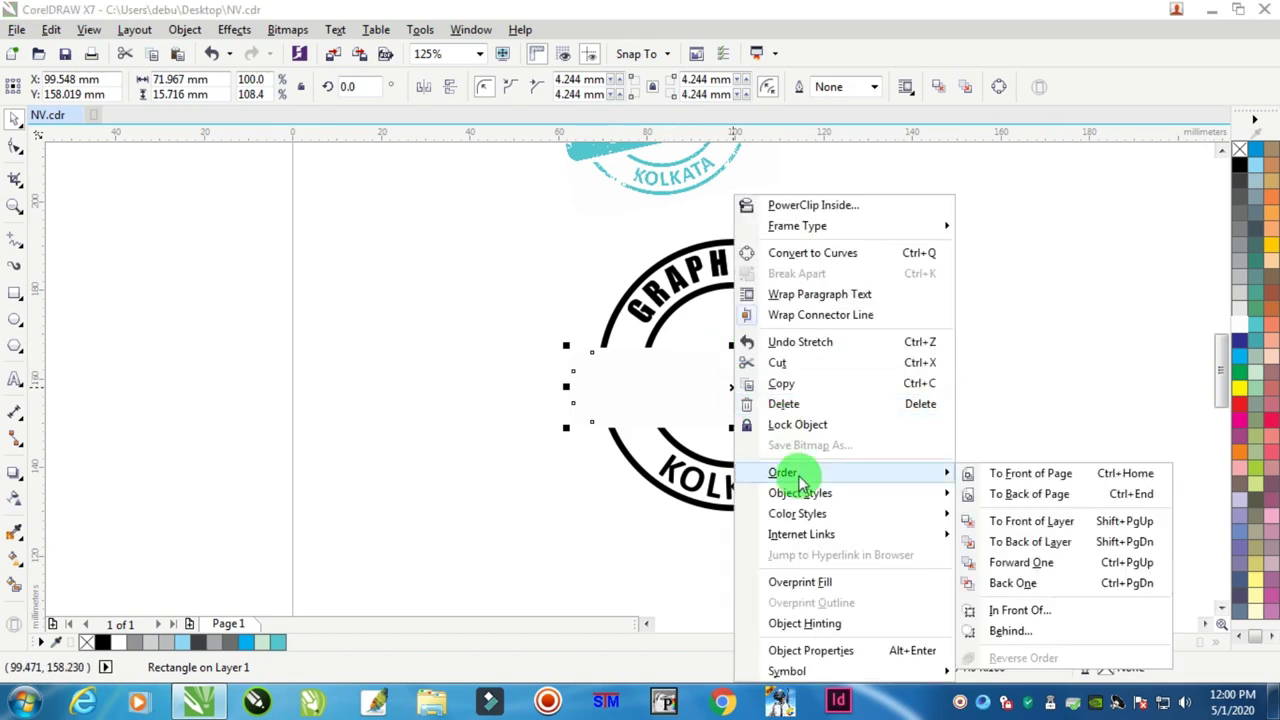
click(1025, 476)
click(986, 440)
scroll(870, 345, up, 5)
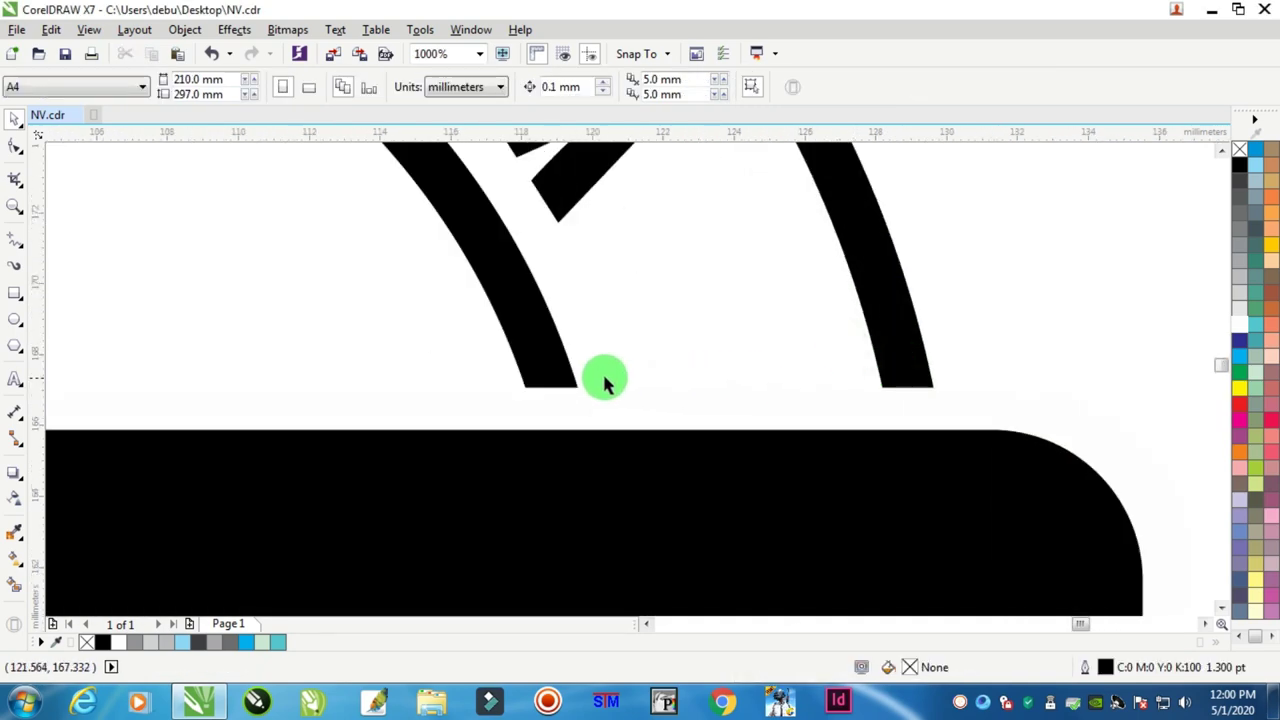
scroll(563, 443, down, 8)
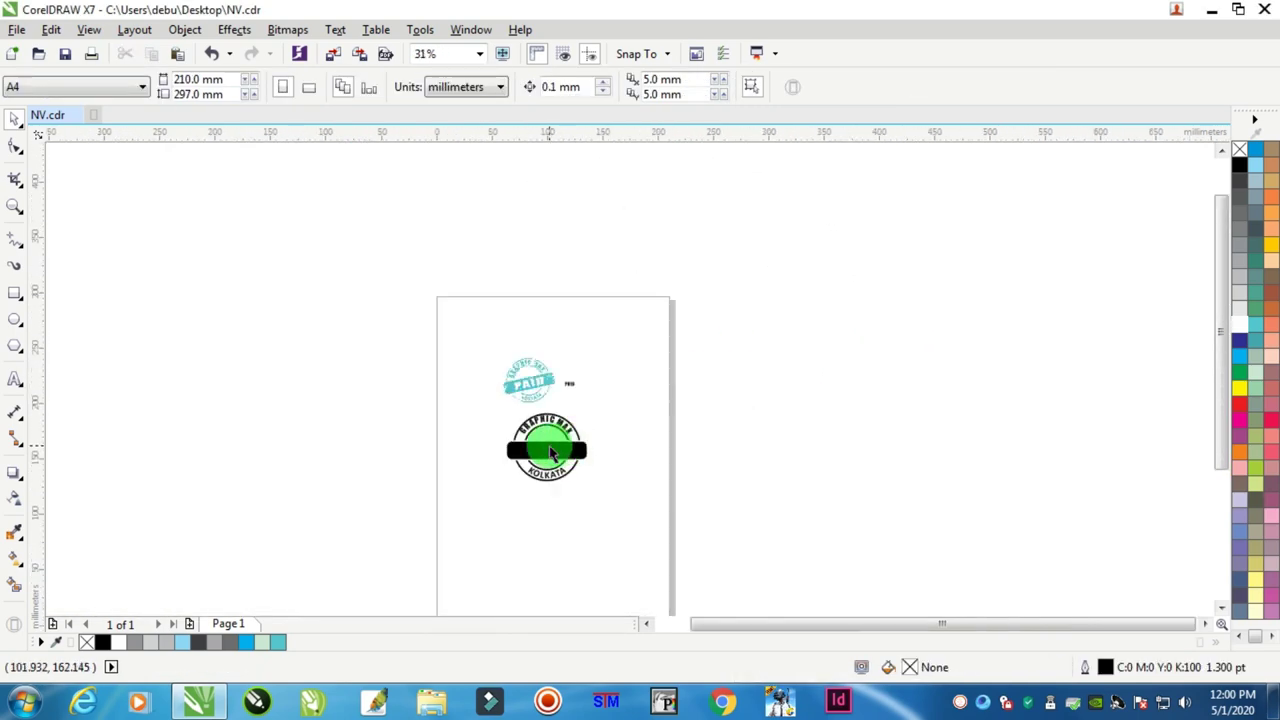
- Group the circles, curved texts and both banners of the black stamp
scroll(549, 452, up, 3)
drag(263, 277, 743, 591)
right_click(617, 423)
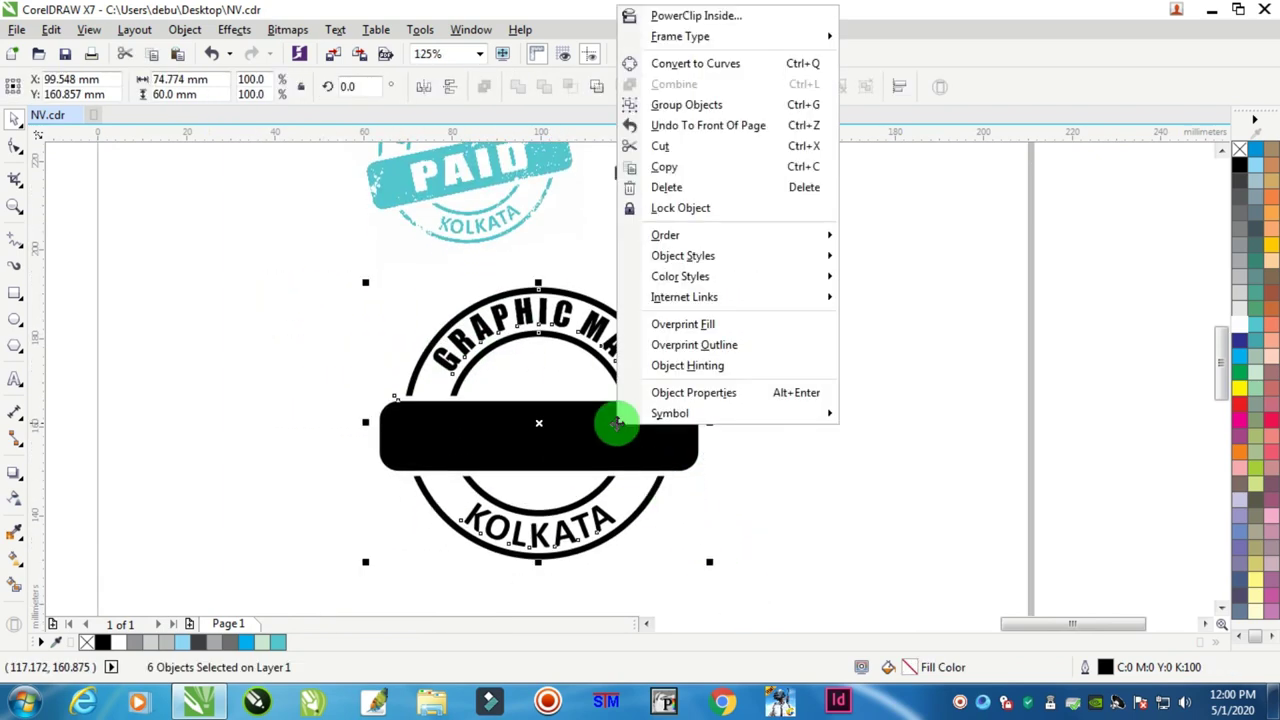
click(668, 84)
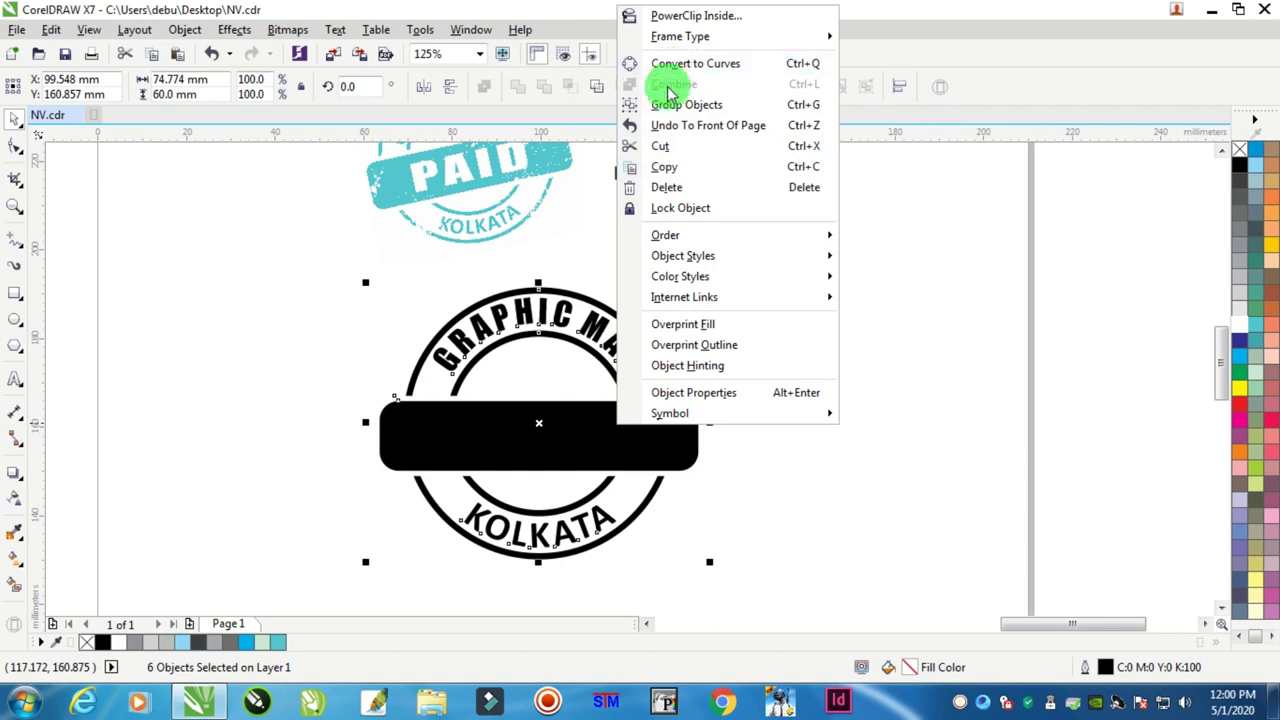
click(667, 104)
click(810, 318)
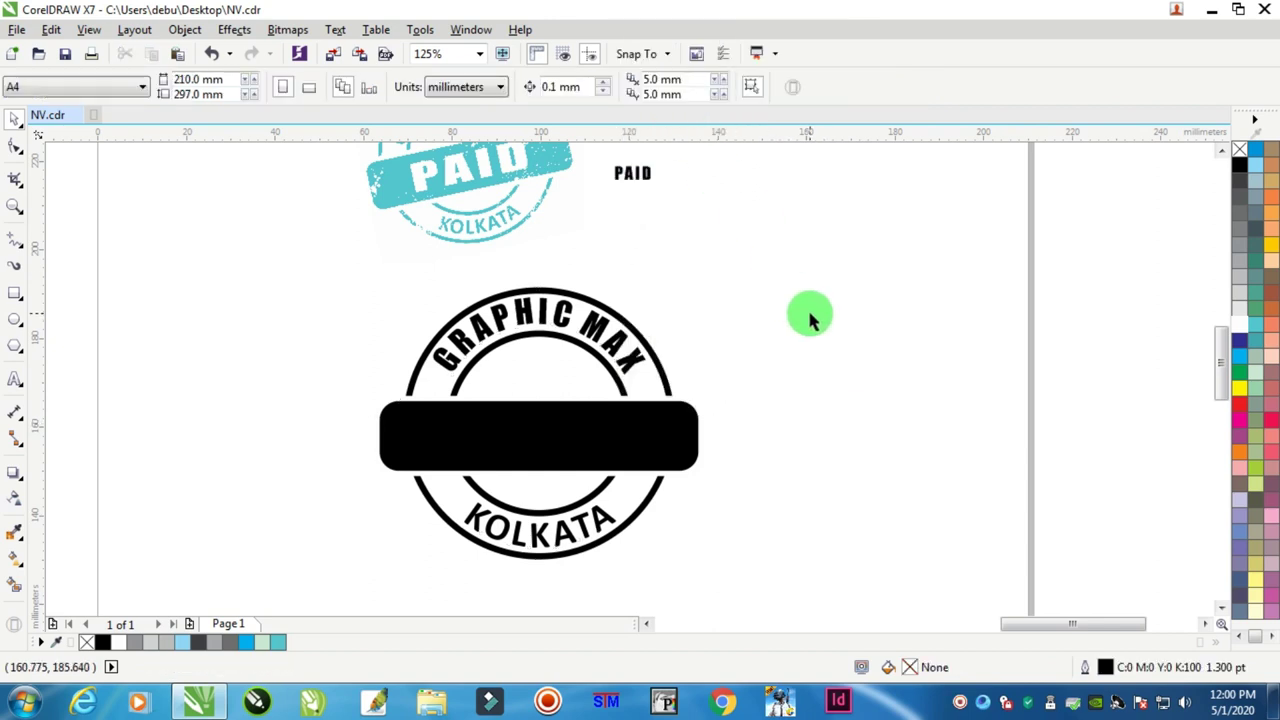
- Move the PAID text beside the lower part of the black stamp and send the grouped stamp to the back of the page
scroll(786, 371, down, 1)
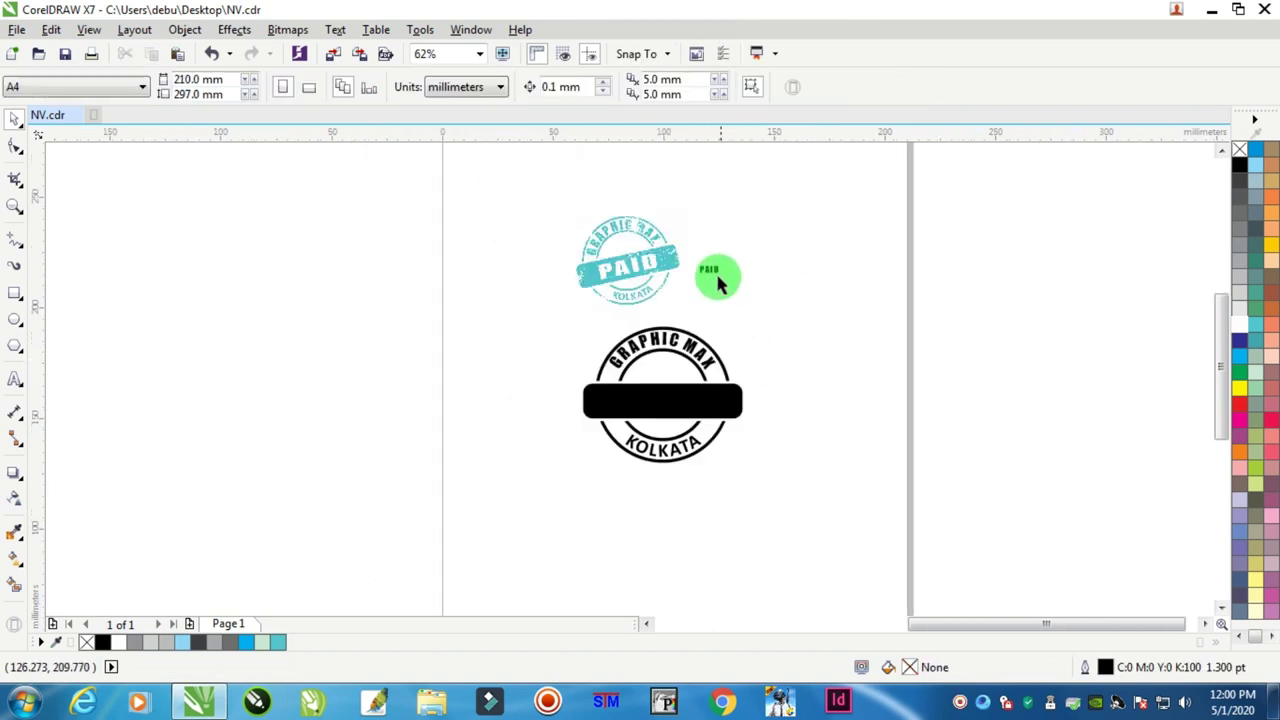
drag(712, 278, 778, 456)
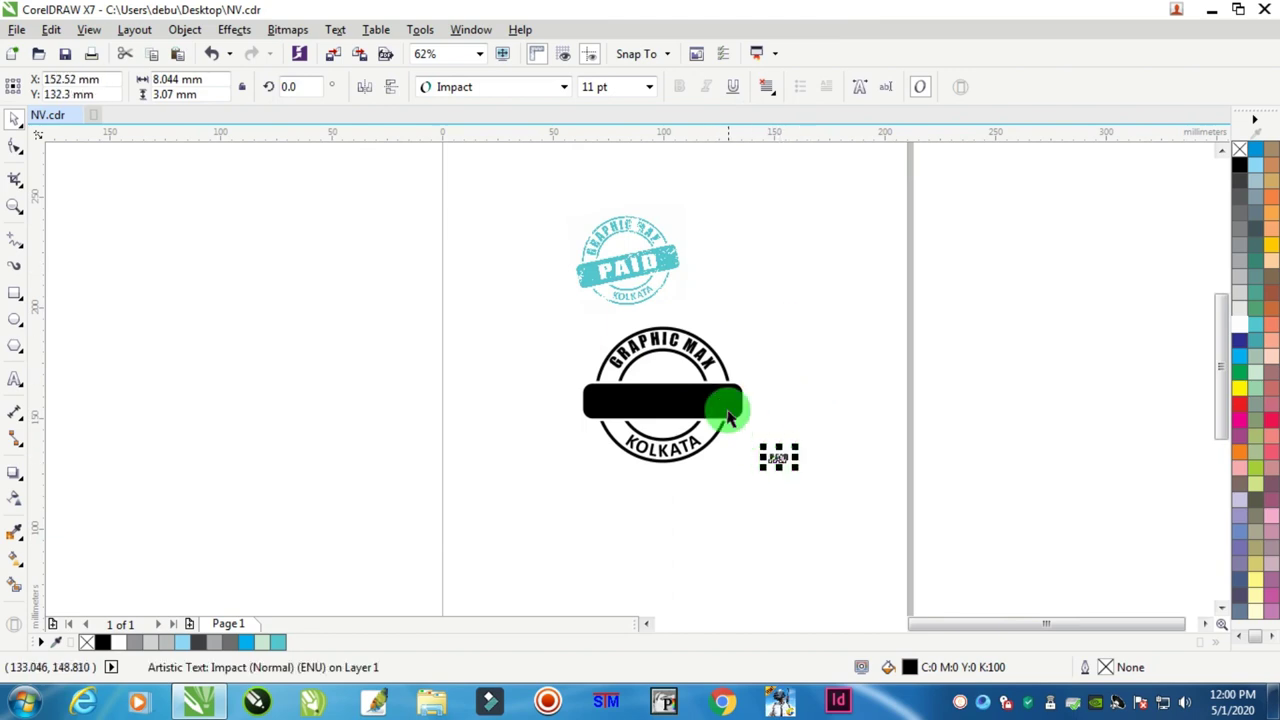
scroll(727, 419, up, 1)
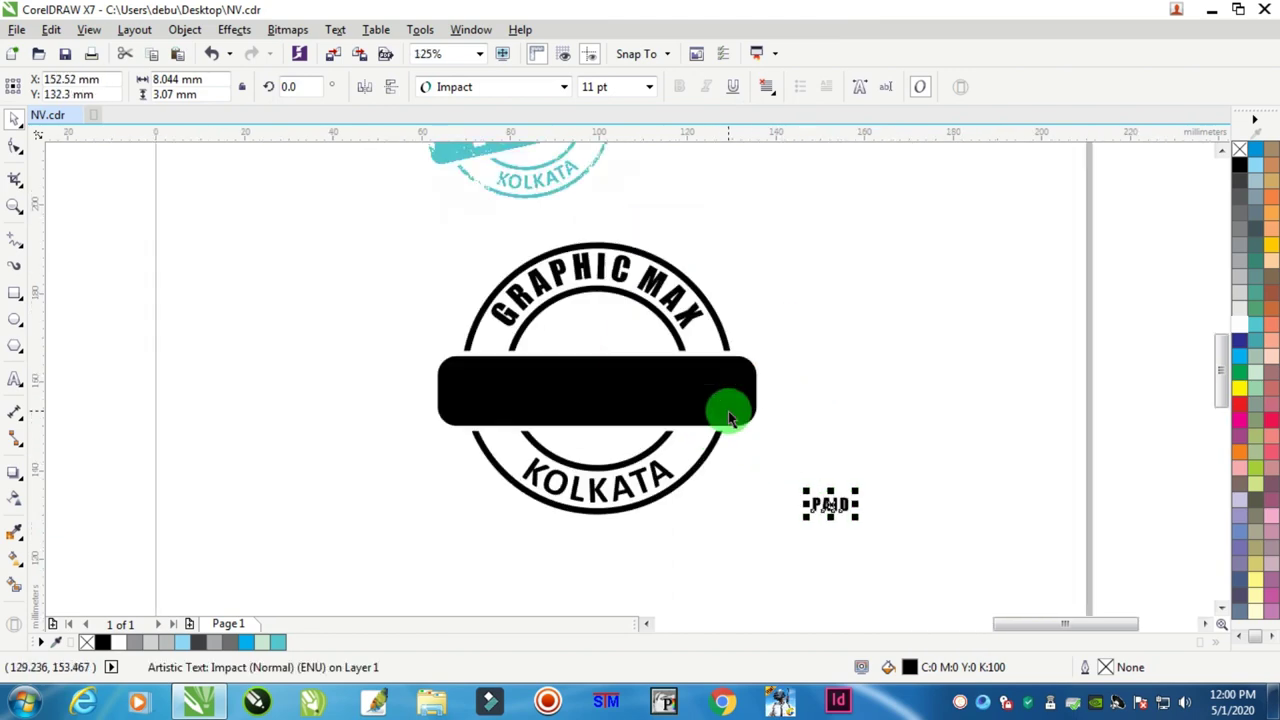
click(580, 388)
right_click(580, 386)
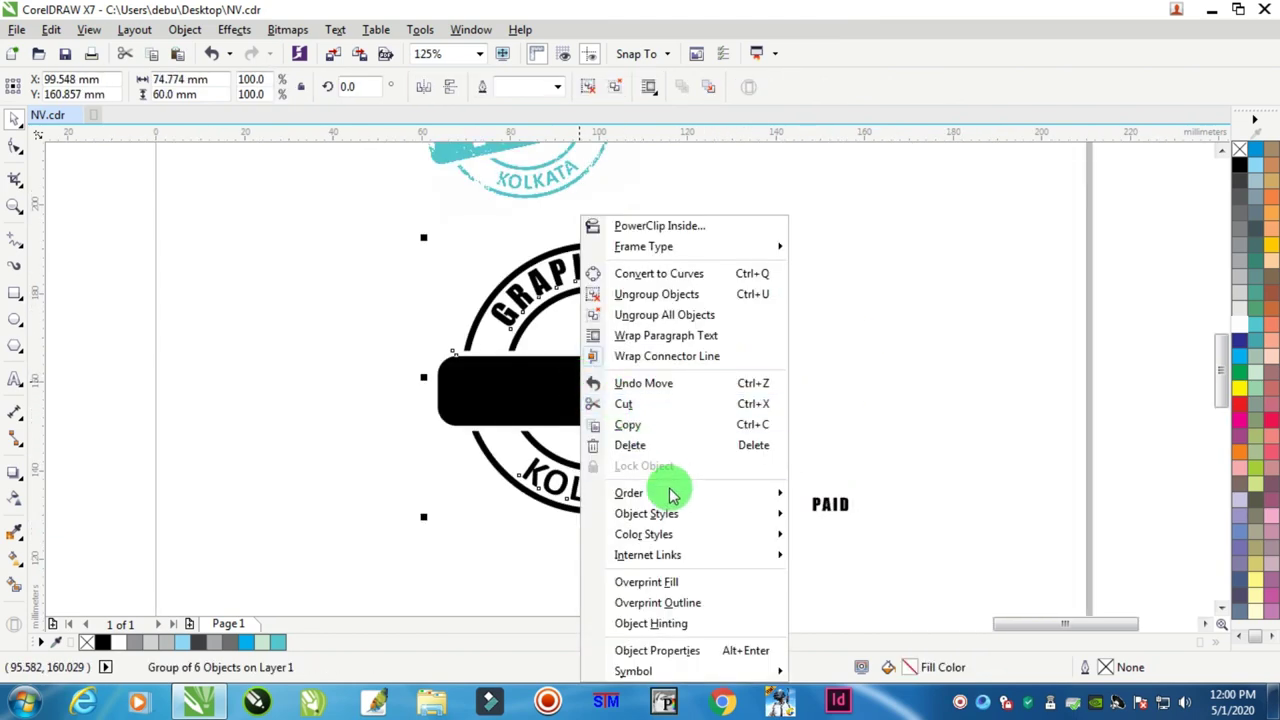
mouse_move(668, 492)
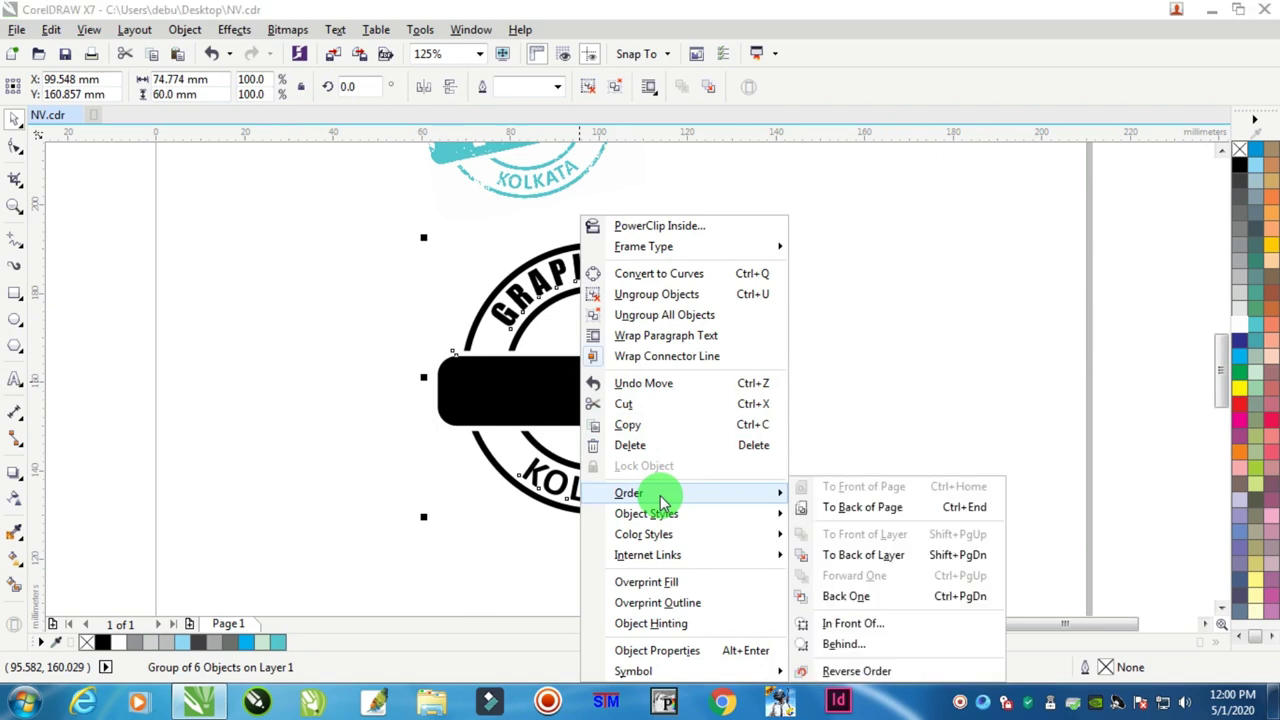
click(862, 507)
- Move the PAID text onto the black banner and fill it with white
click(838, 512)
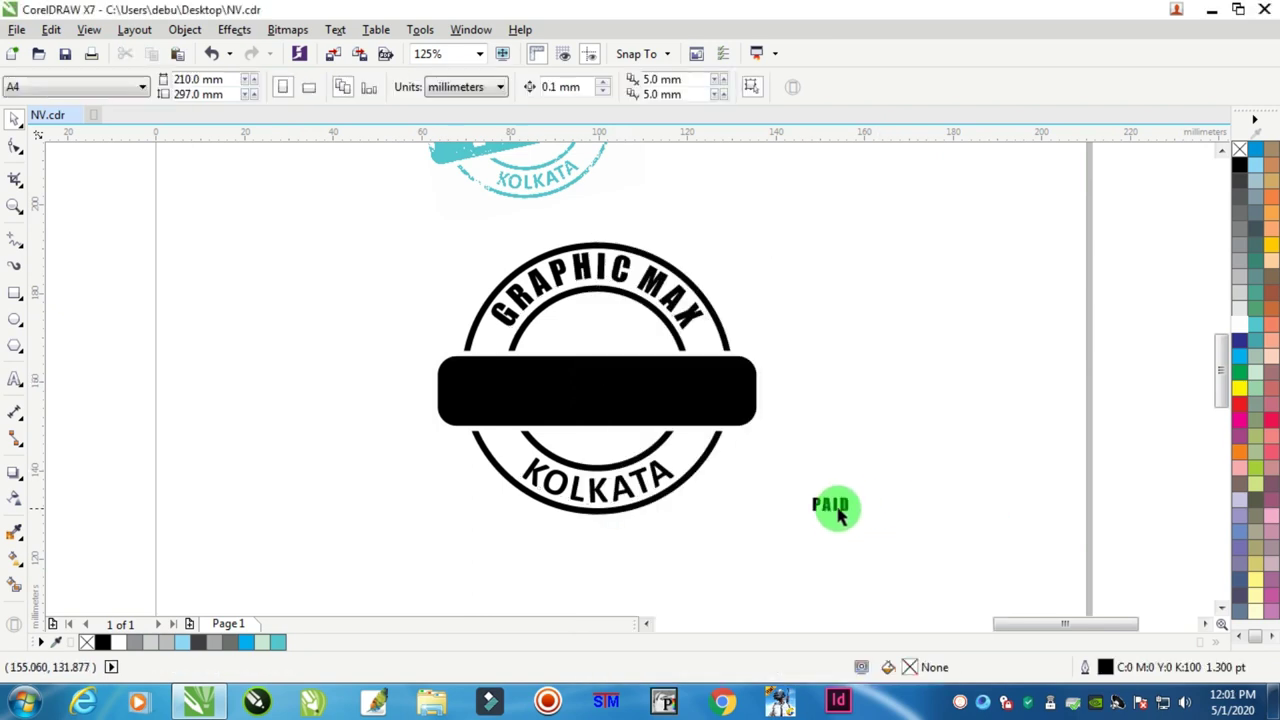
drag(832, 512, 576, 396)
click(1240, 332)
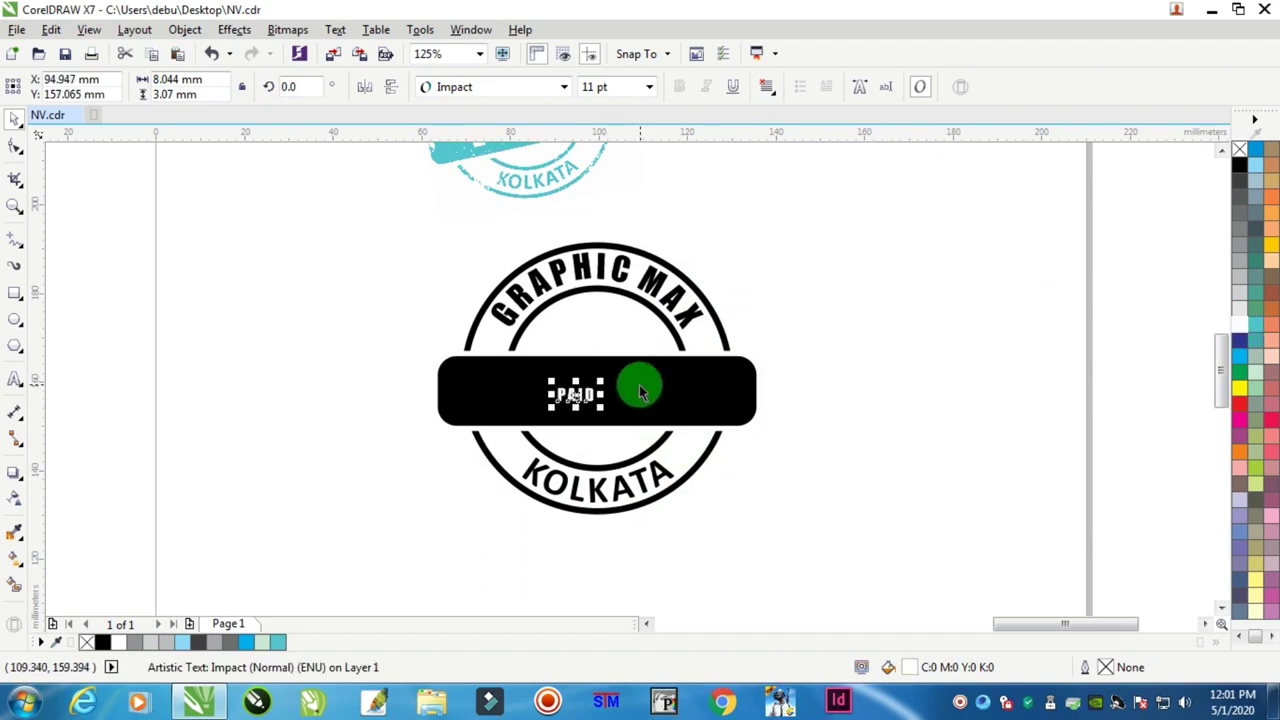
- Enlarge the PAID text to about 9.9 mm high, then stretch it wider and shift it towards the banner's middle
scroll(612, 388, up, 2)
drag(591, 382, 717, 349)
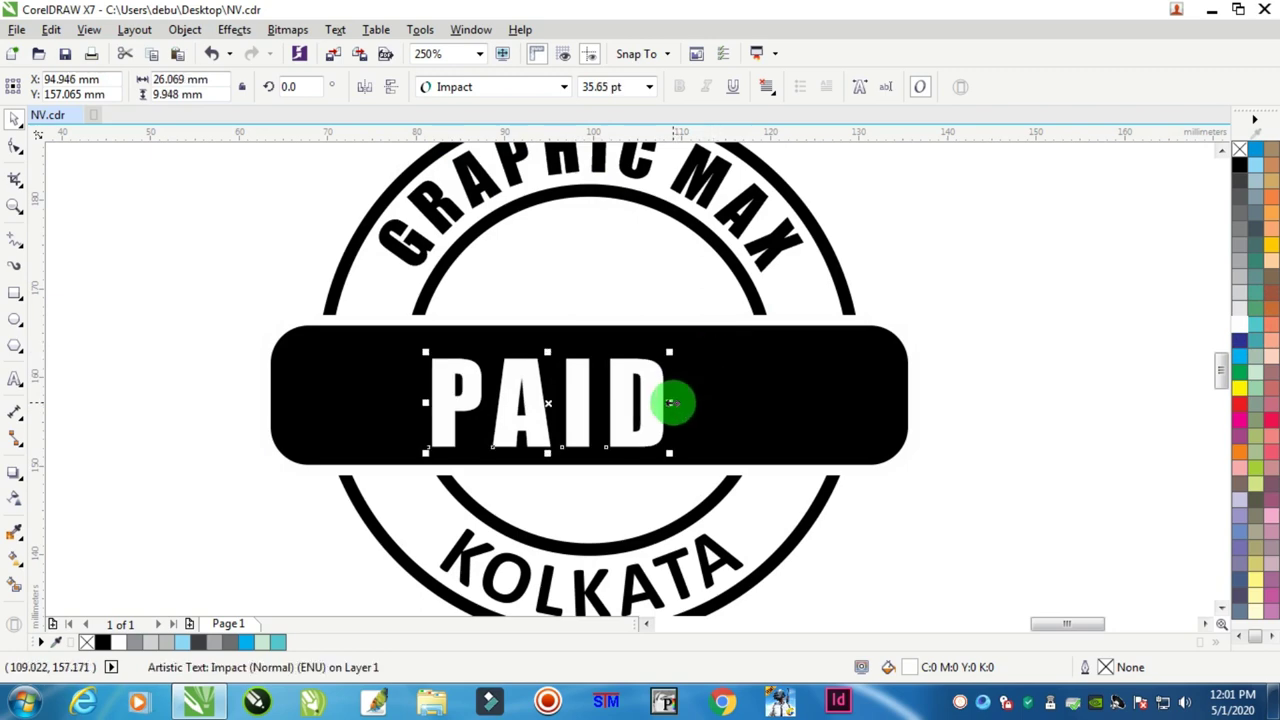
drag(672, 403, 719, 413)
drag(598, 390, 630, 380)
- Centre the PAID text horizontally on the grouped stamp
shift+click(872, 377)
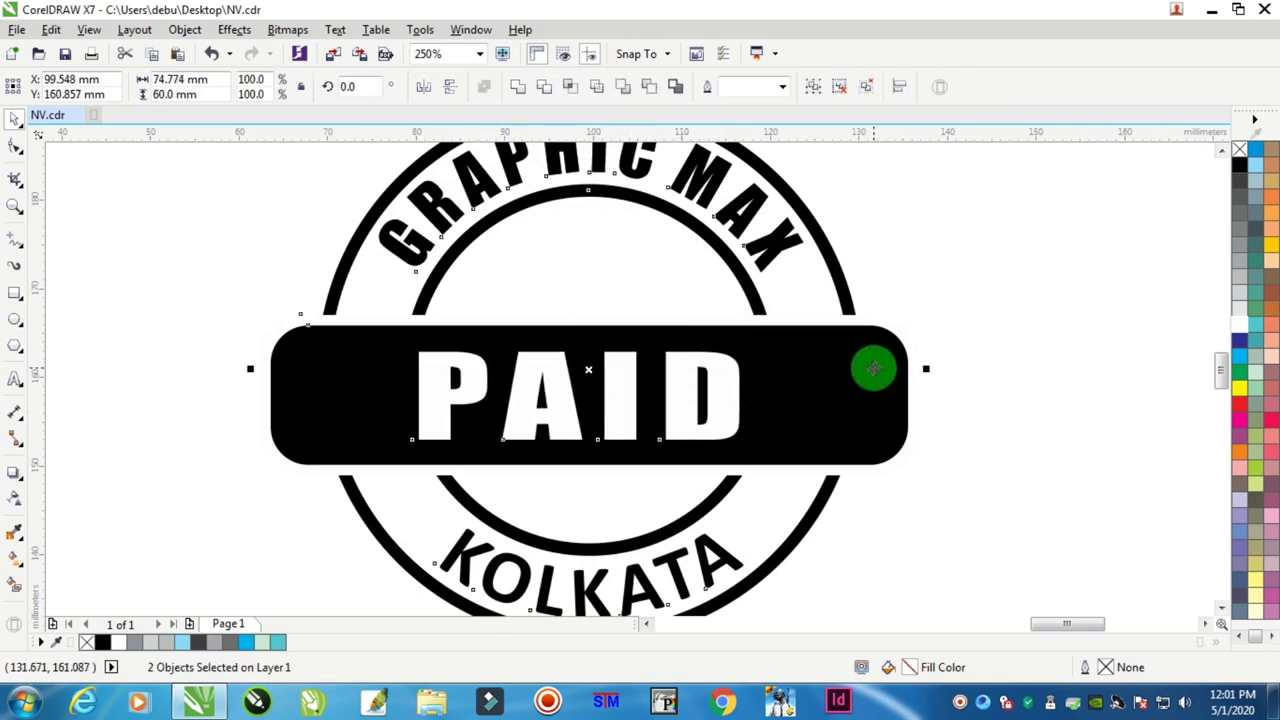
key(c)
click(991, 368)
scroll(705, 408, down, 1)
- Examine the distressed texture on the reference stamp's lettering, rings and banner and compare it with the new stamp
scroll(706, 400, down, 4)
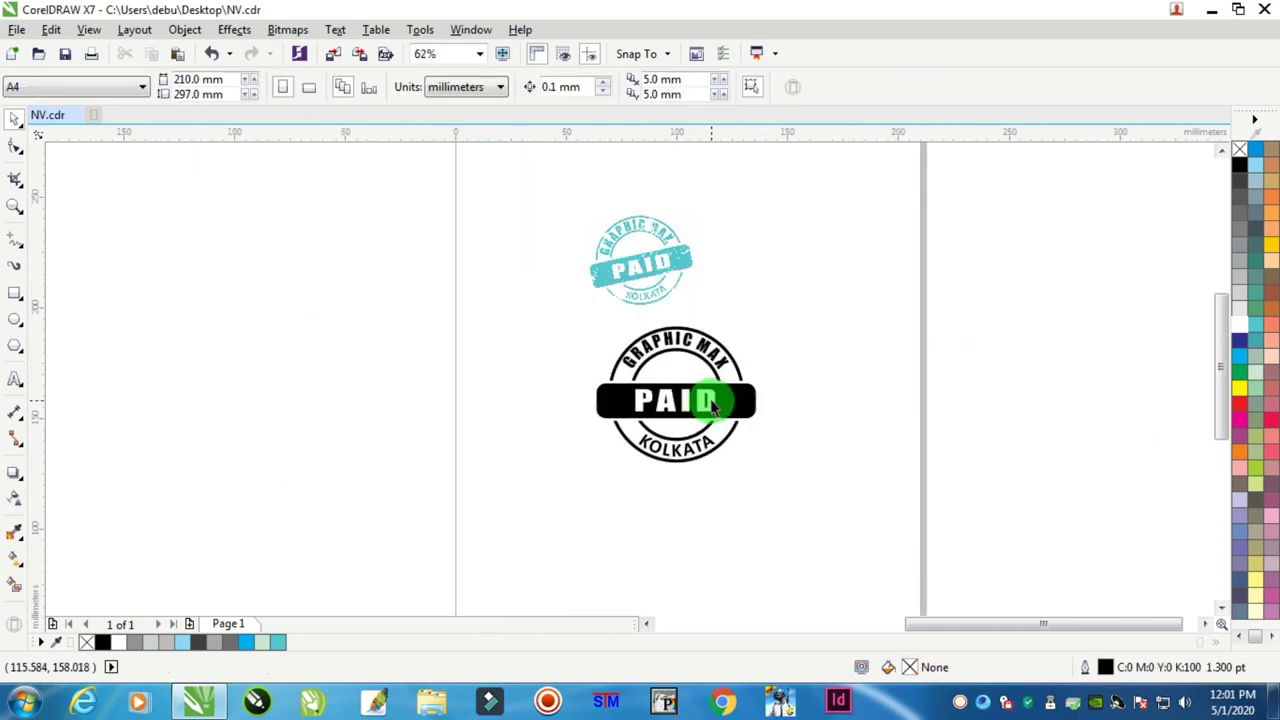
scroll(645, 393, up, 3)
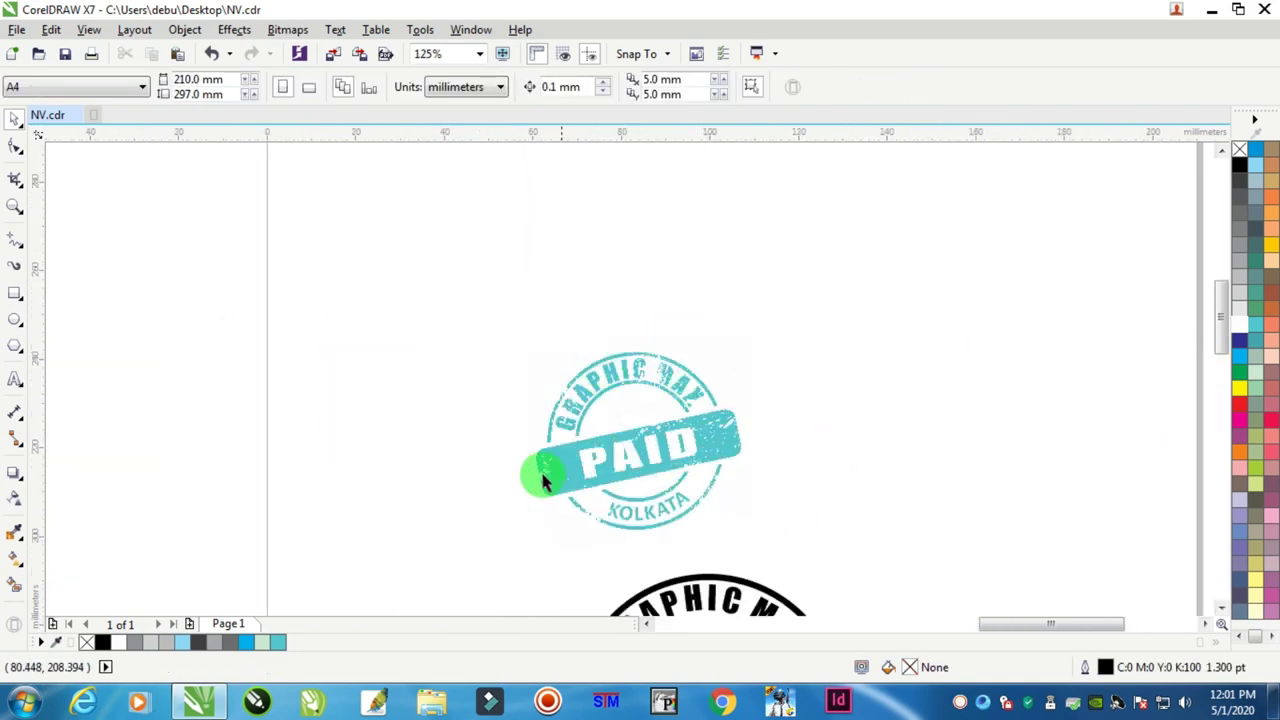
scroll(672, 388, up, 2)
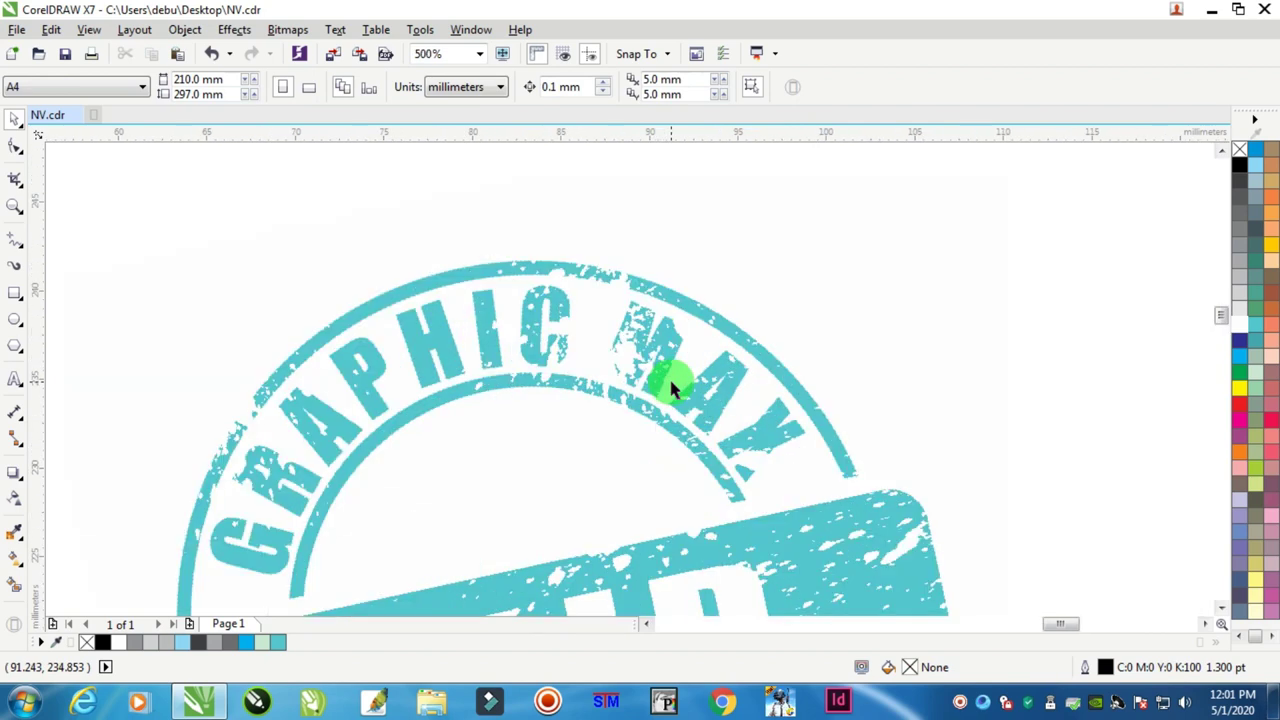
scroll(860, 552, down, 3)
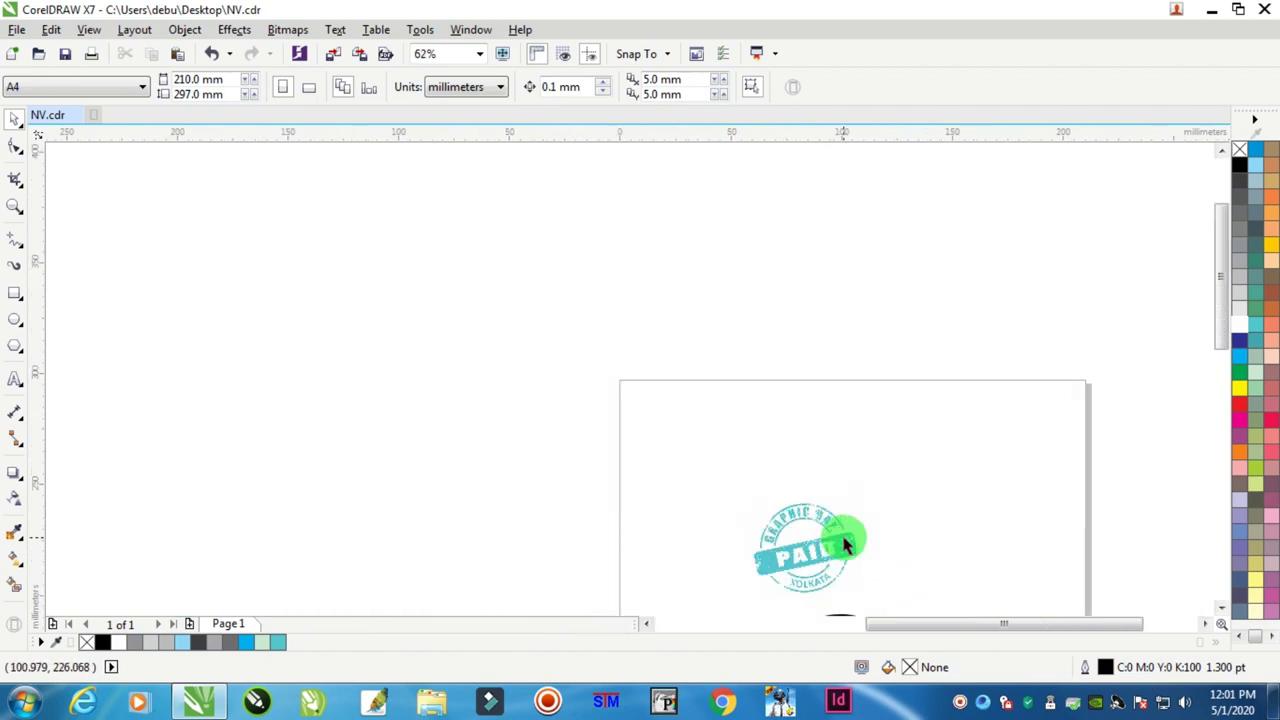
scroll(817, 580, up, 3)
scroll(740, 552, down, 4)
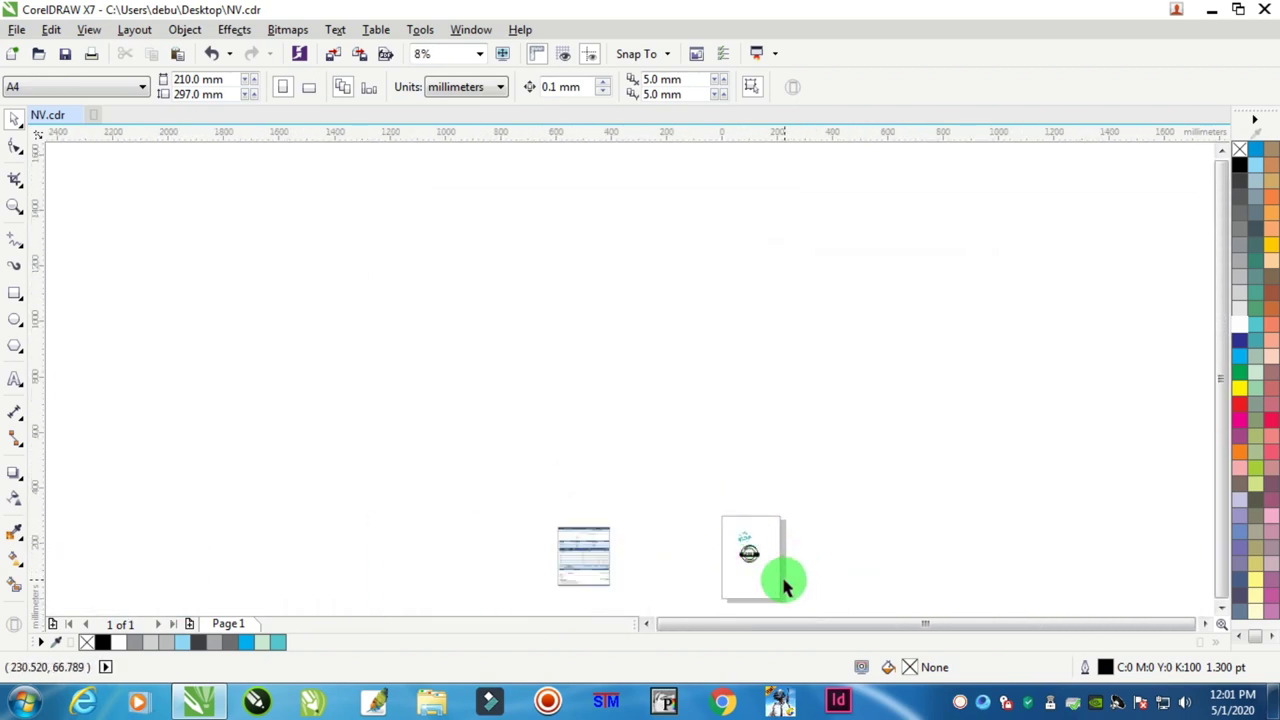
scroll(760, 570, up, 3)
scroll(780, 540, up, 1)
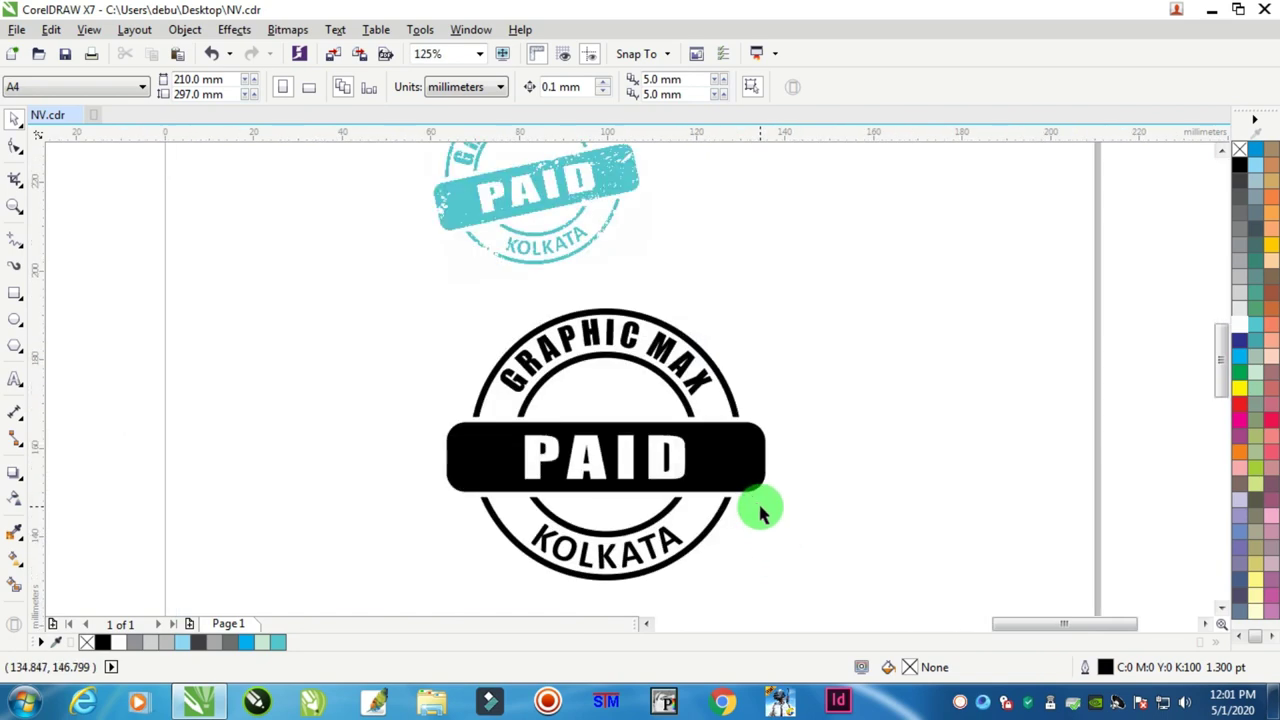
- Insert the RFX Splatz splatter character for the small letter r on the empty page area beside the stamp's banner
click(336, 30)
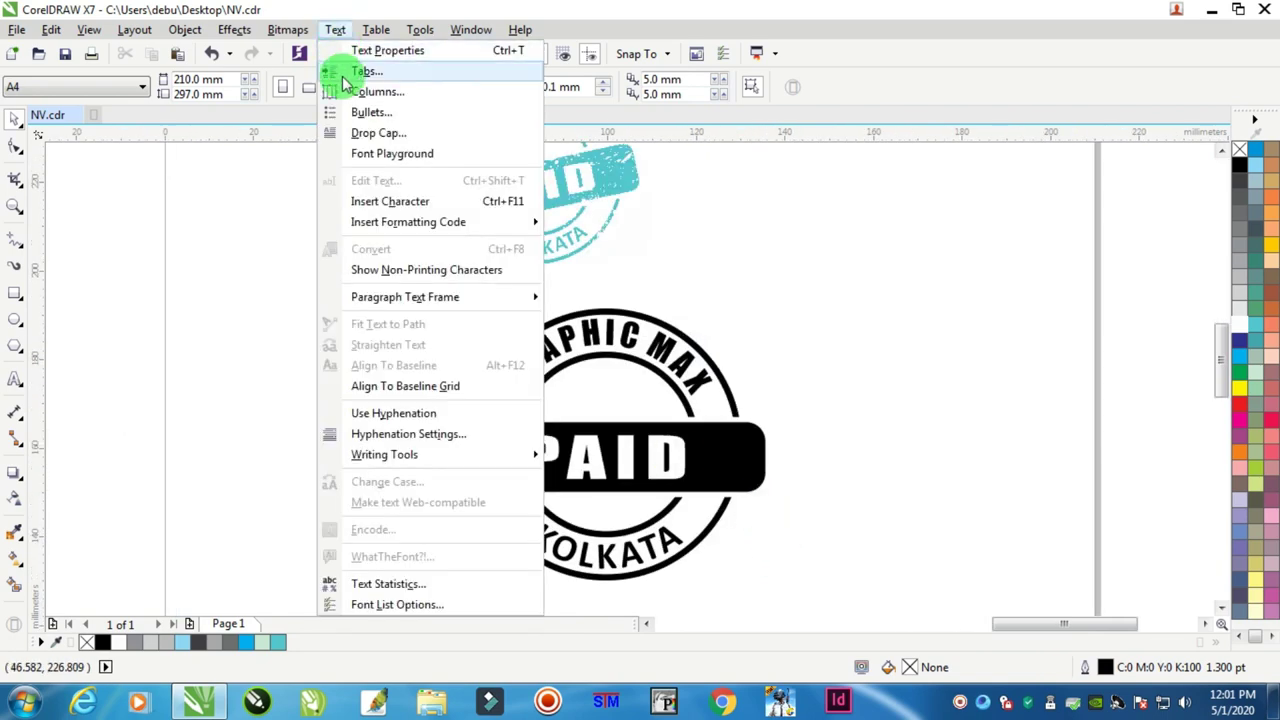
click(381, 203)
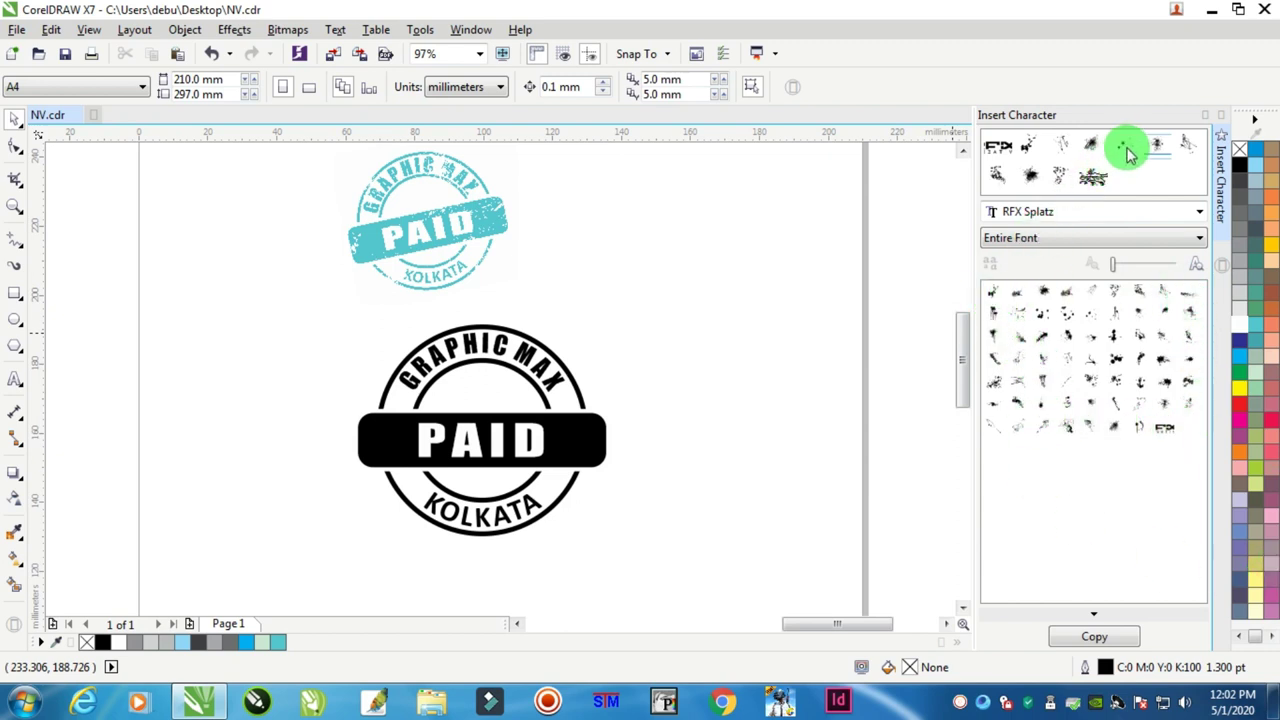
mouse_move(1158, 148)
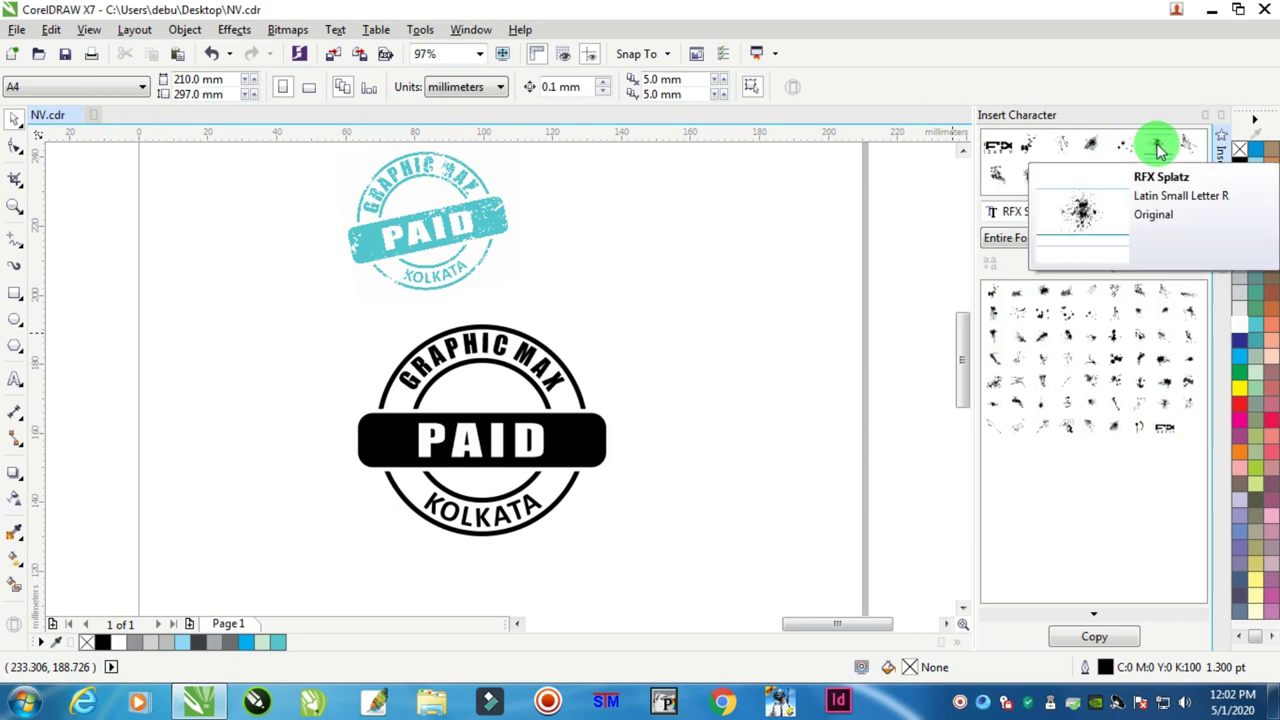
drag(1158, 148, 669, 434)
scroll(669, 434, up, 8)
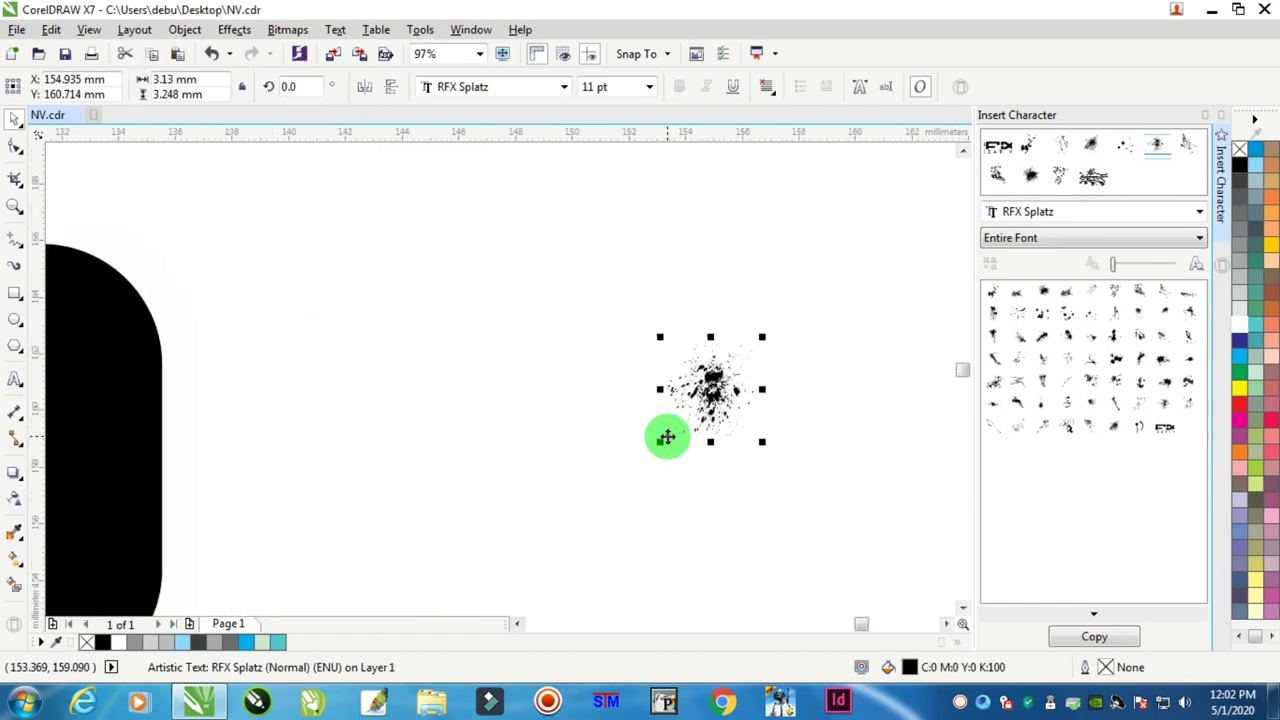
scroll(785, 300, down, 3)
drag(794, 294, 523, 294)
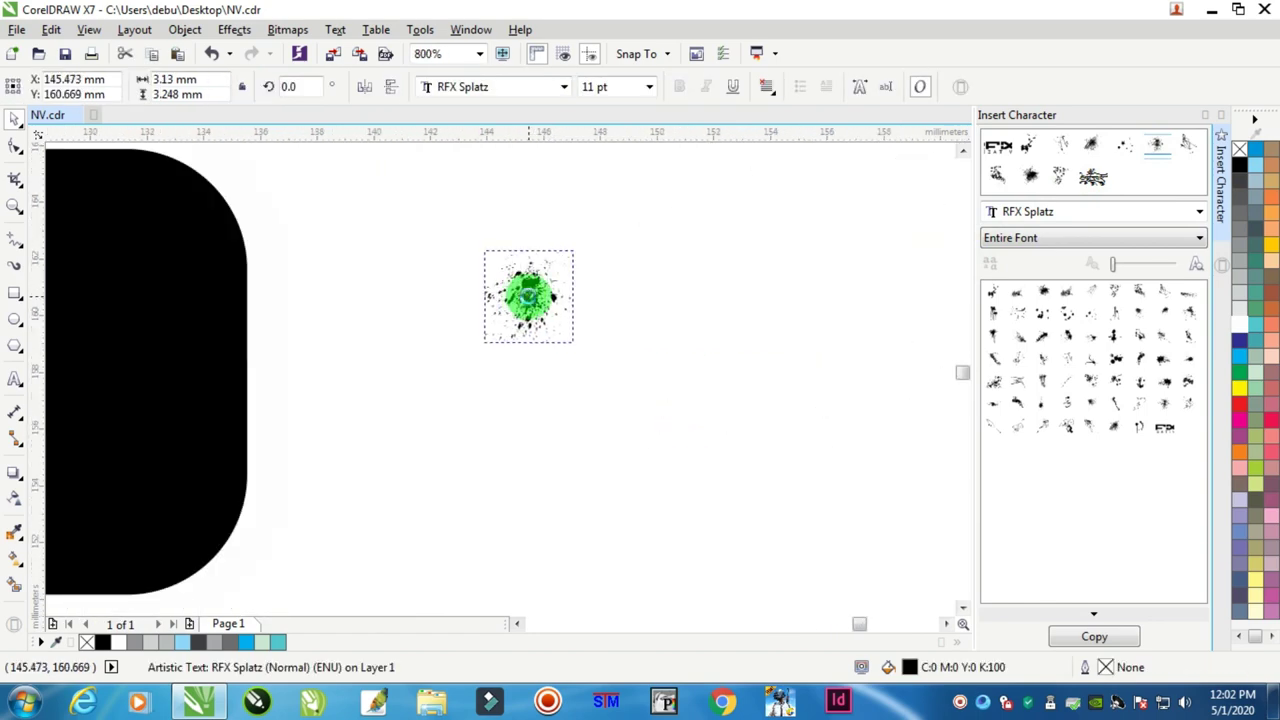
- Enlarge the splatter to about 9.1 × 9.4 mm and fill it with white
scroll(528, 297, down, 2)
scroll(528, 297, down, 8)
scroll(537, 280, up, 5)
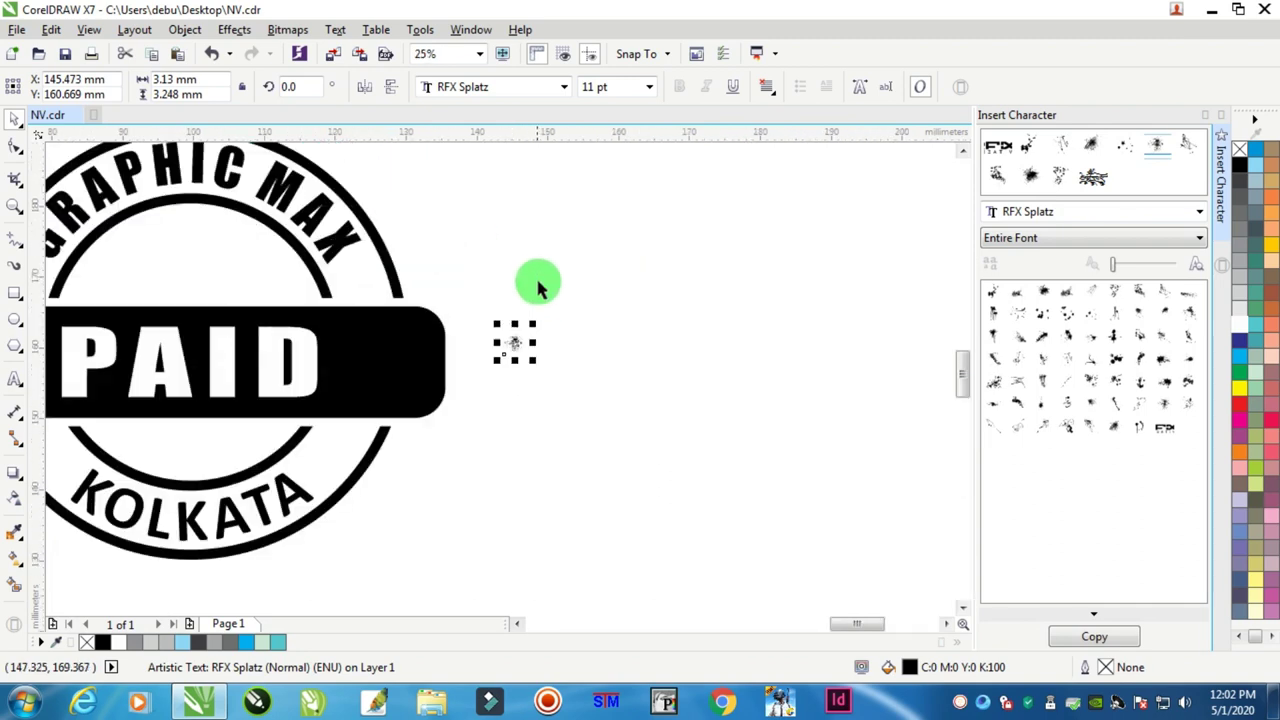
drag(520, 338, 565, 322)
click(1240, 330)
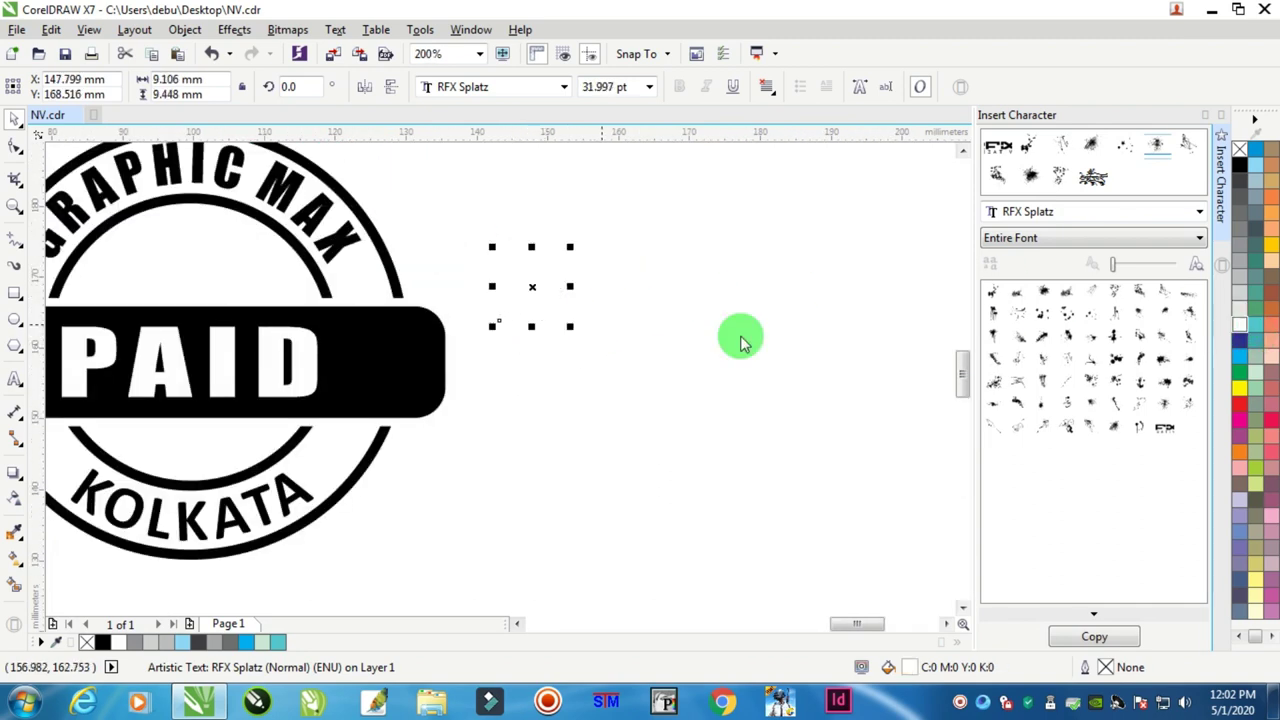
- Place the white splatter over the G and R of GRAPHIC and the outer ring, enlarging it to about 11.5 × 11.9 mm
scroll(529, 323, down, 3)
scroll(590, 310, up, 2)
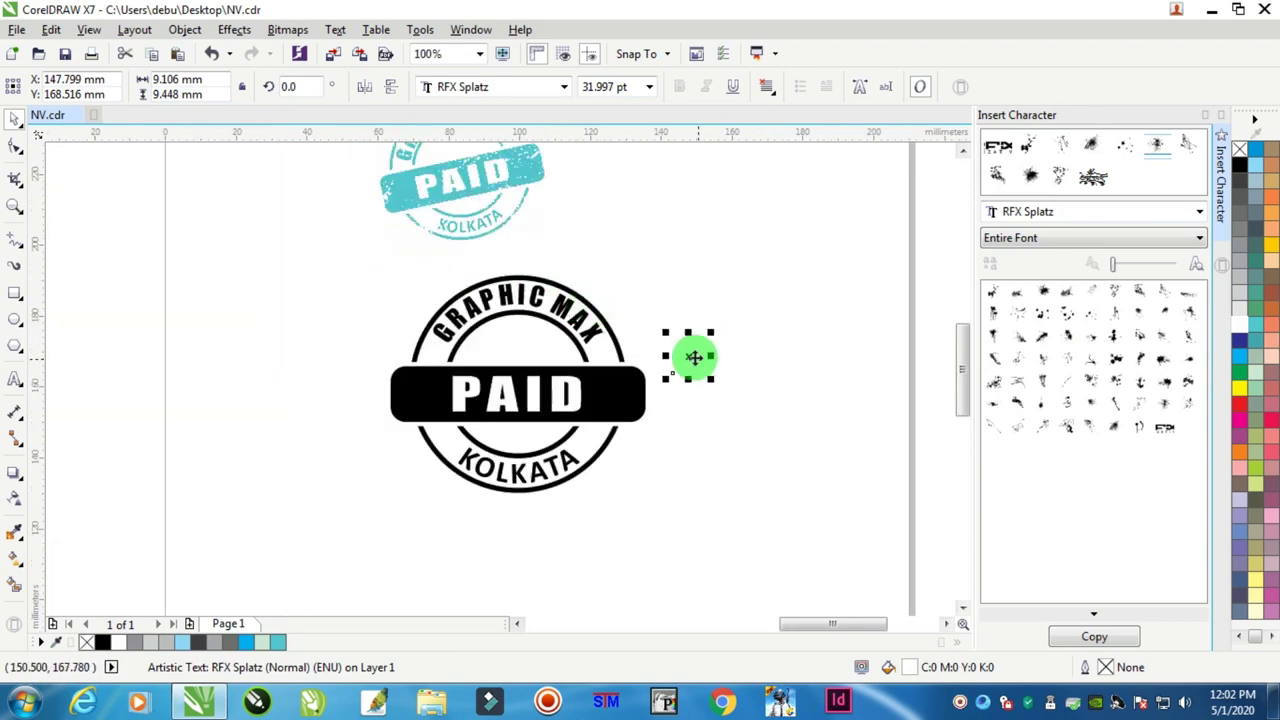
drag(688, 352, 452, 314)
scroll(452, 314, up, 2)
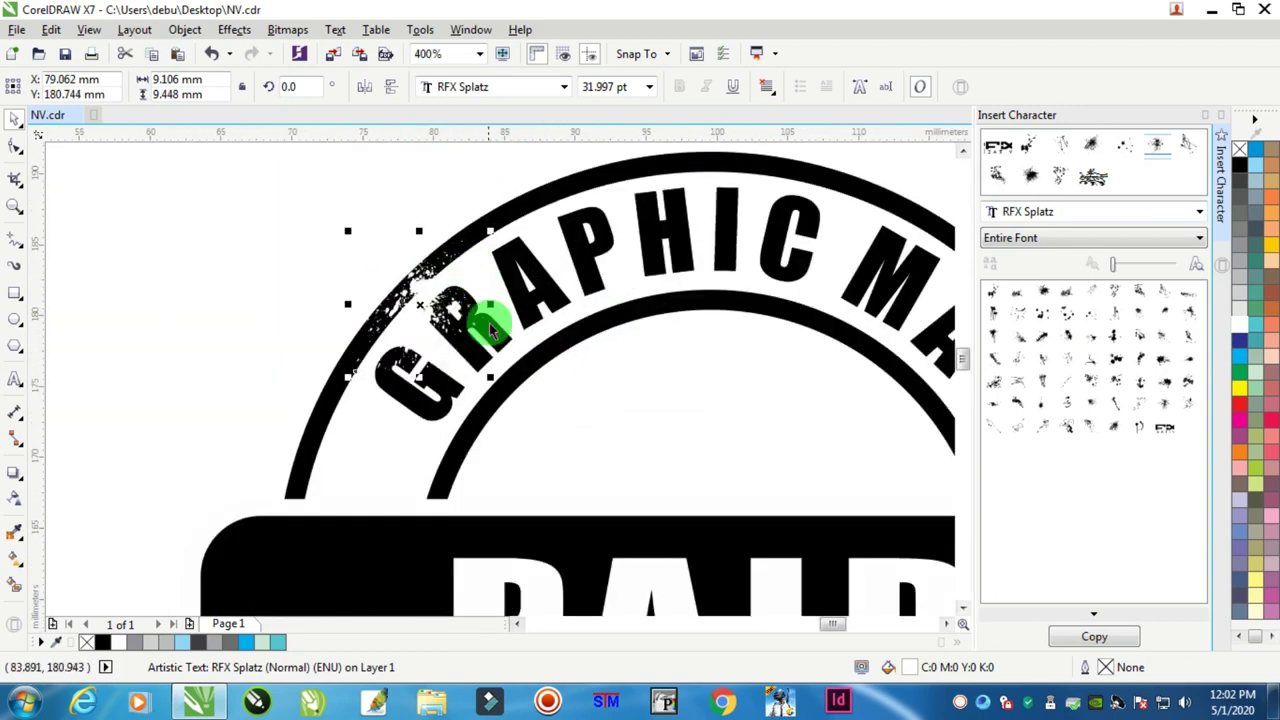
drag(491, 377, 516, 393)
- Spread copies of the white splatter along the GRAPHIC MAX arc and rings, enlarging one near the top to about 16.1 × 16.7 mm
scroll(516, 393, down, 1)
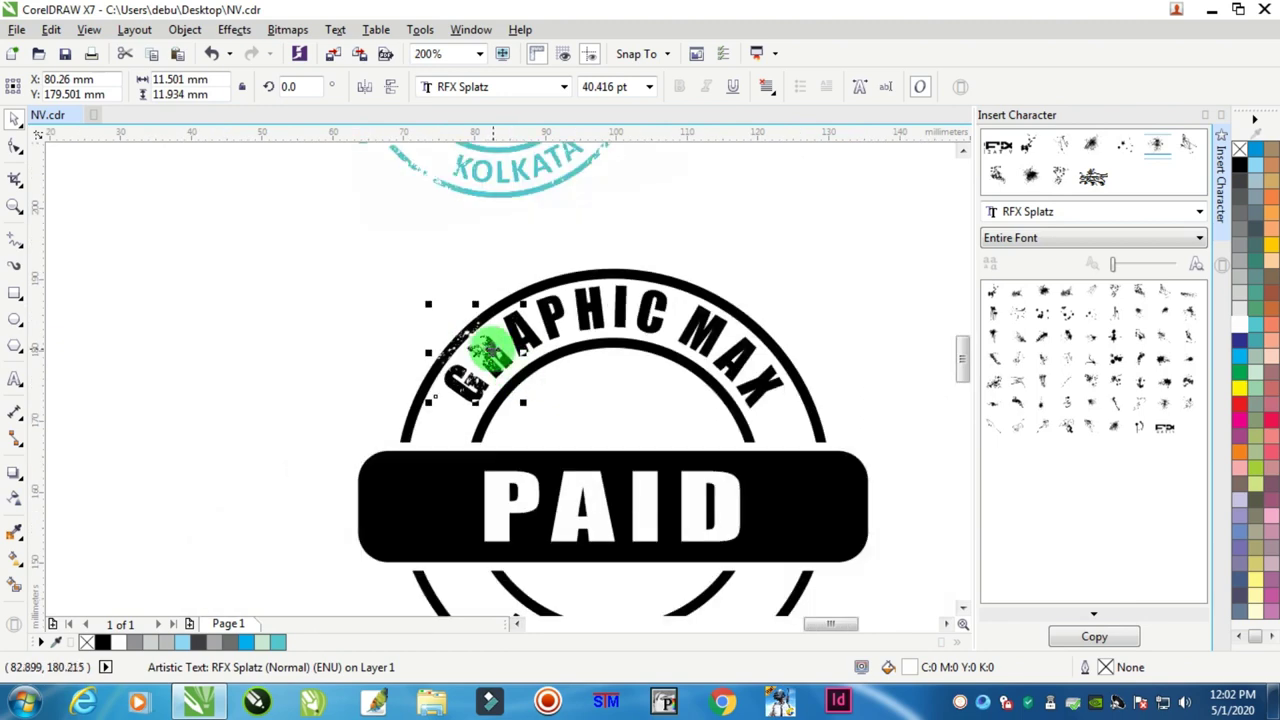
drag(471, 357, 537, 300)
drag(584, 251, 628, 220)
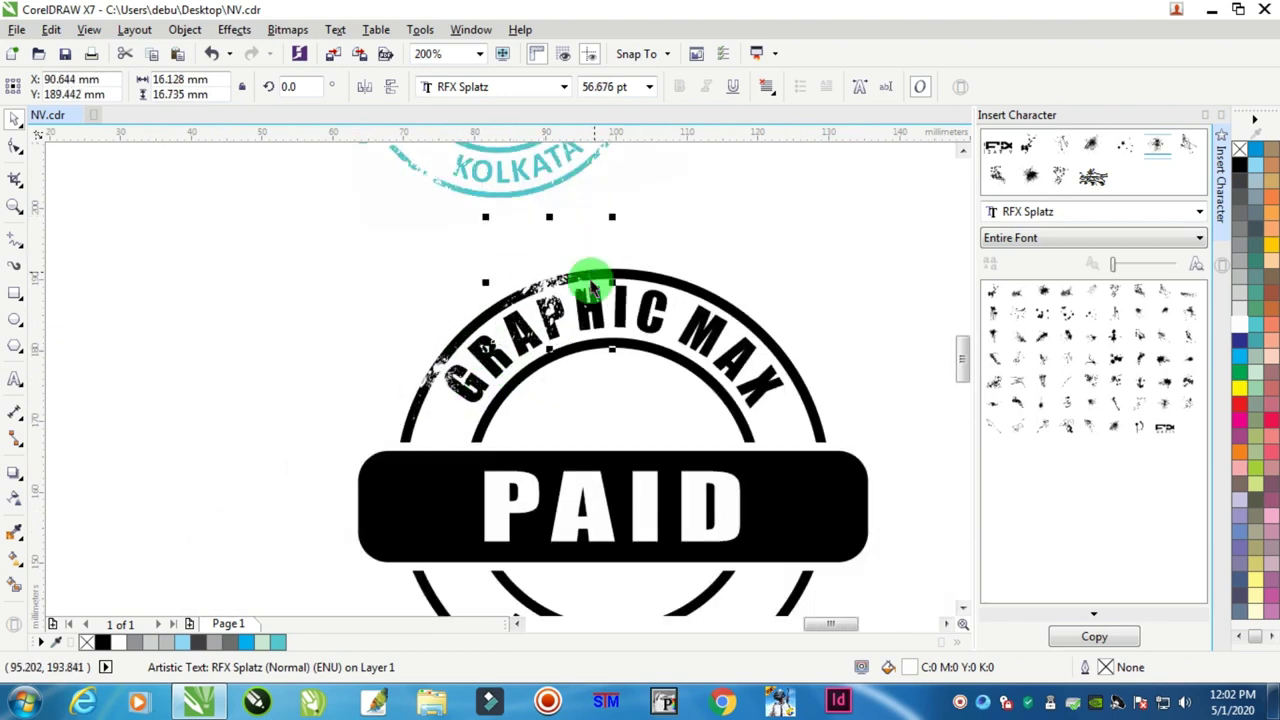
drag(560, 291, 809, 416)
scroll(615, 316, up, 1)
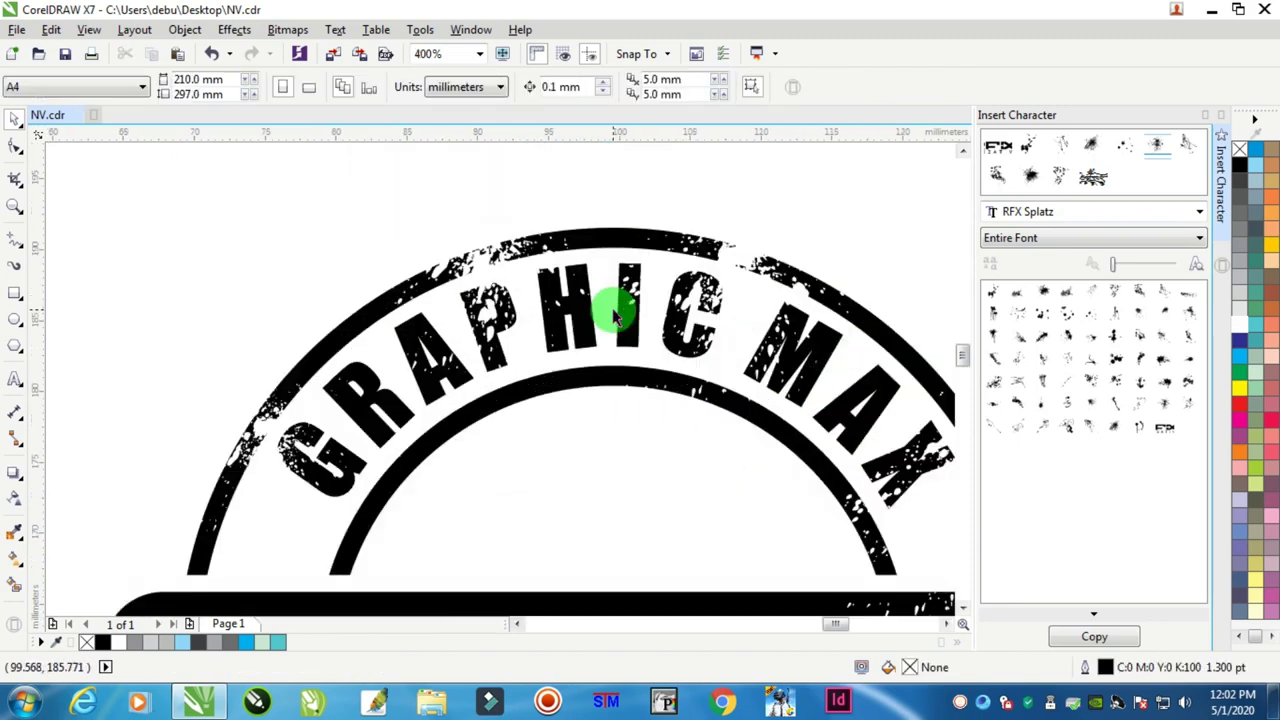
- Spread white splatter copies over the banner's ends, lower rings and KOLKATA, placing one of about 19 × 19.8 mm in the middle of PAID
scroll(690, 280, down, 3)
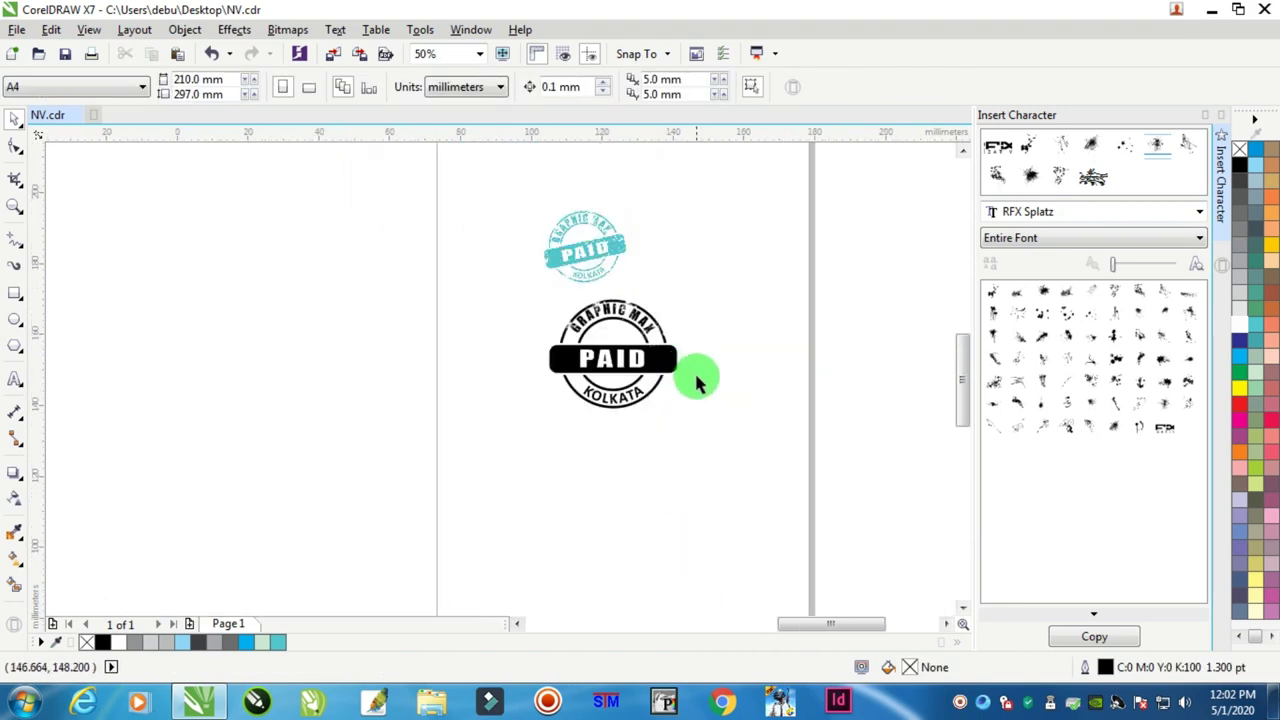
scroll(680, 360, up, 2)
click(547, 197)
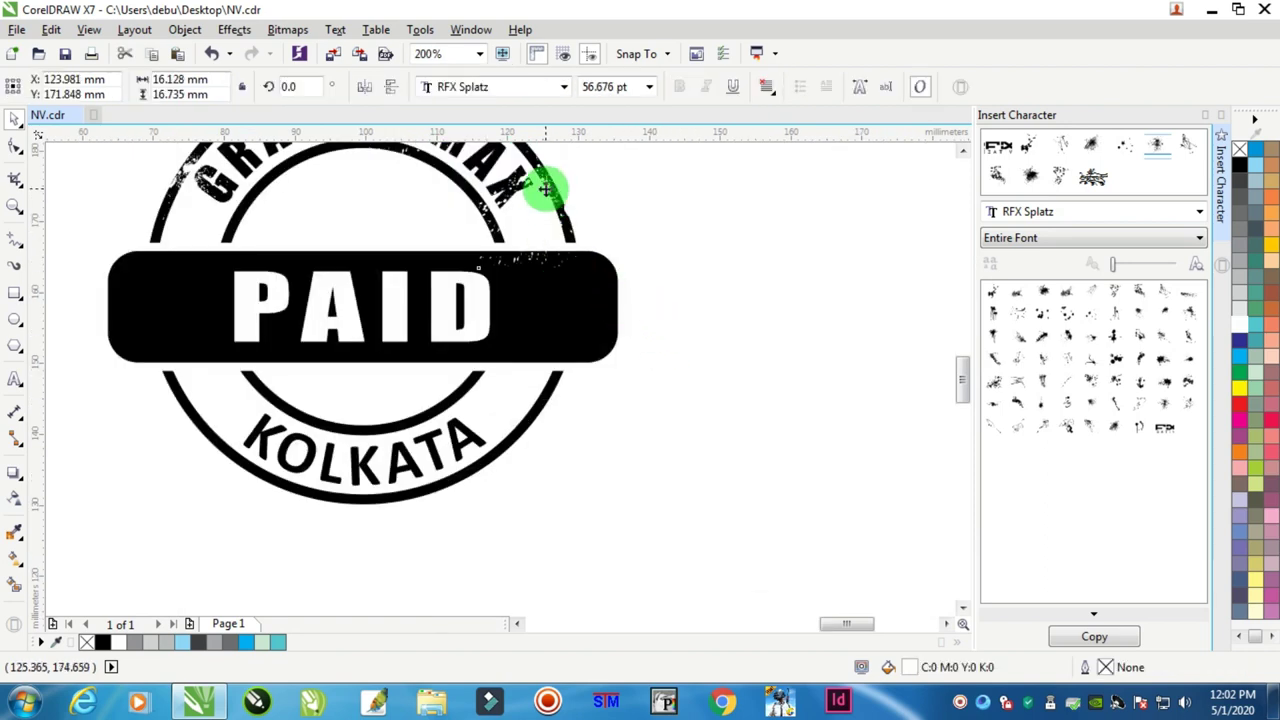
drag(557, 197, 135, 290)
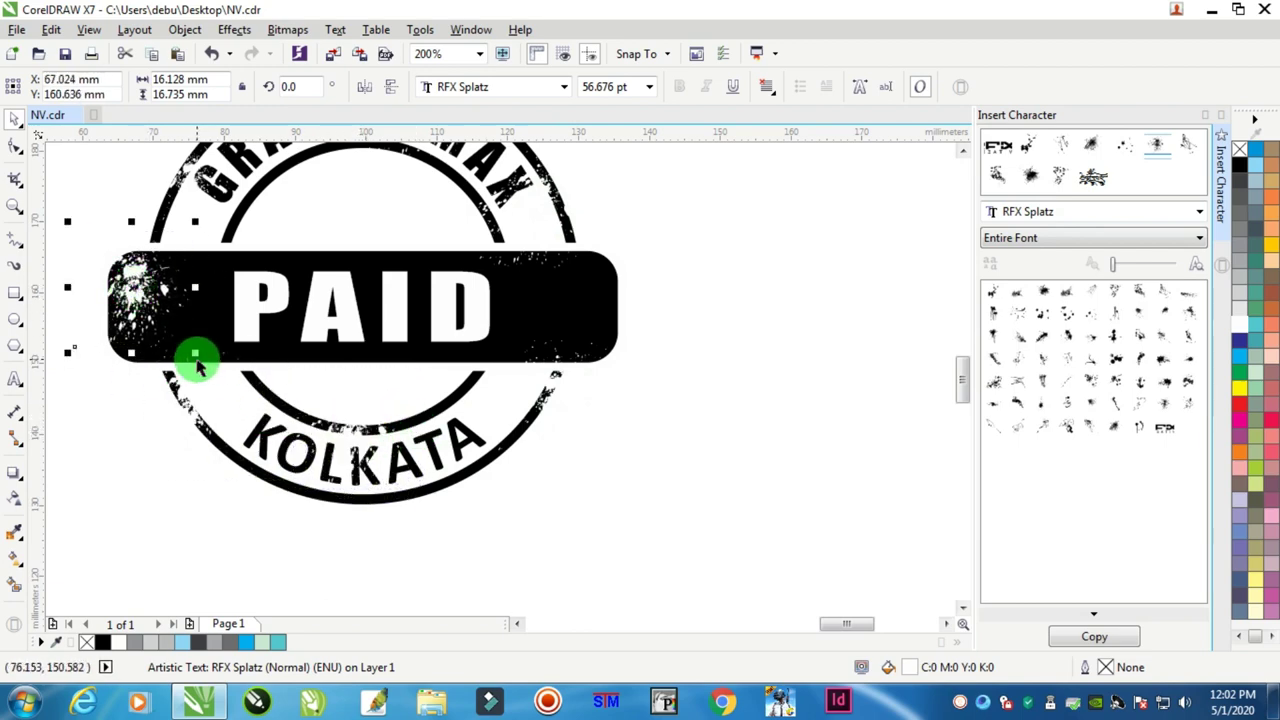
drag(197, 366, 424, 312)
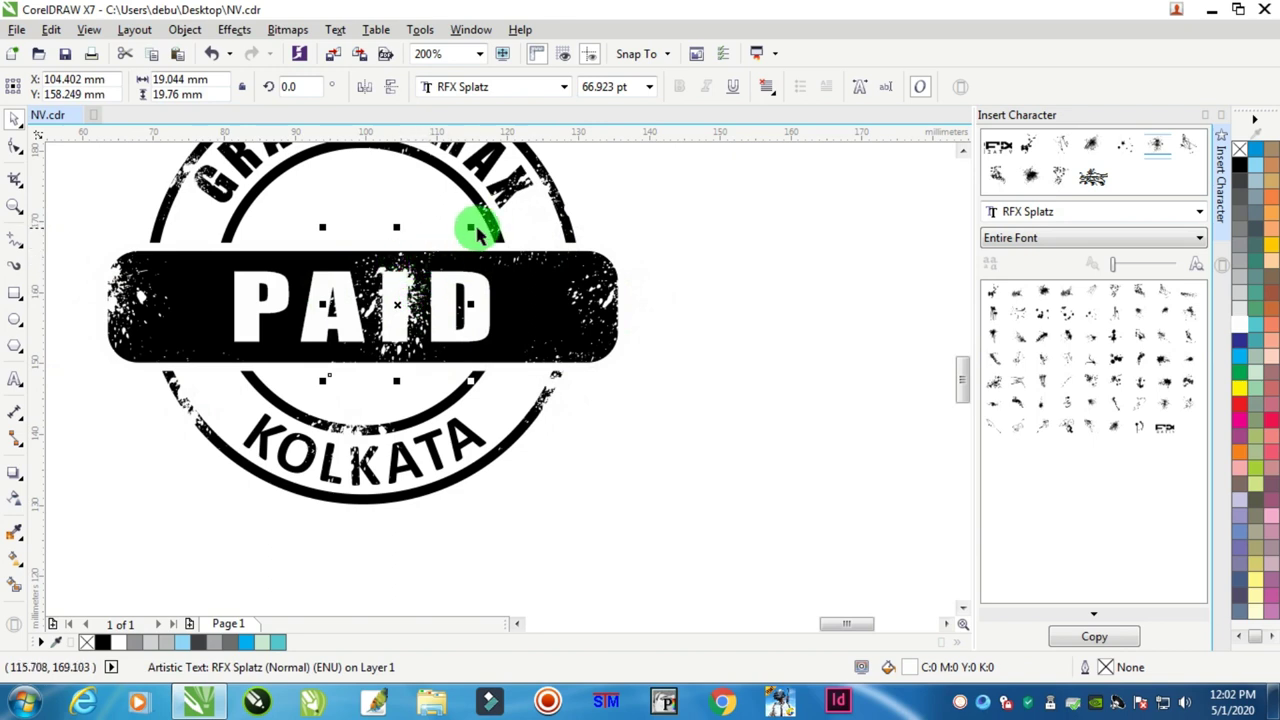
- Resize the splatter on PAID to about 16.8 × 17.5 mm and reposition it over the A near the banner's upper edge
drag(470, 228, 515, 181)
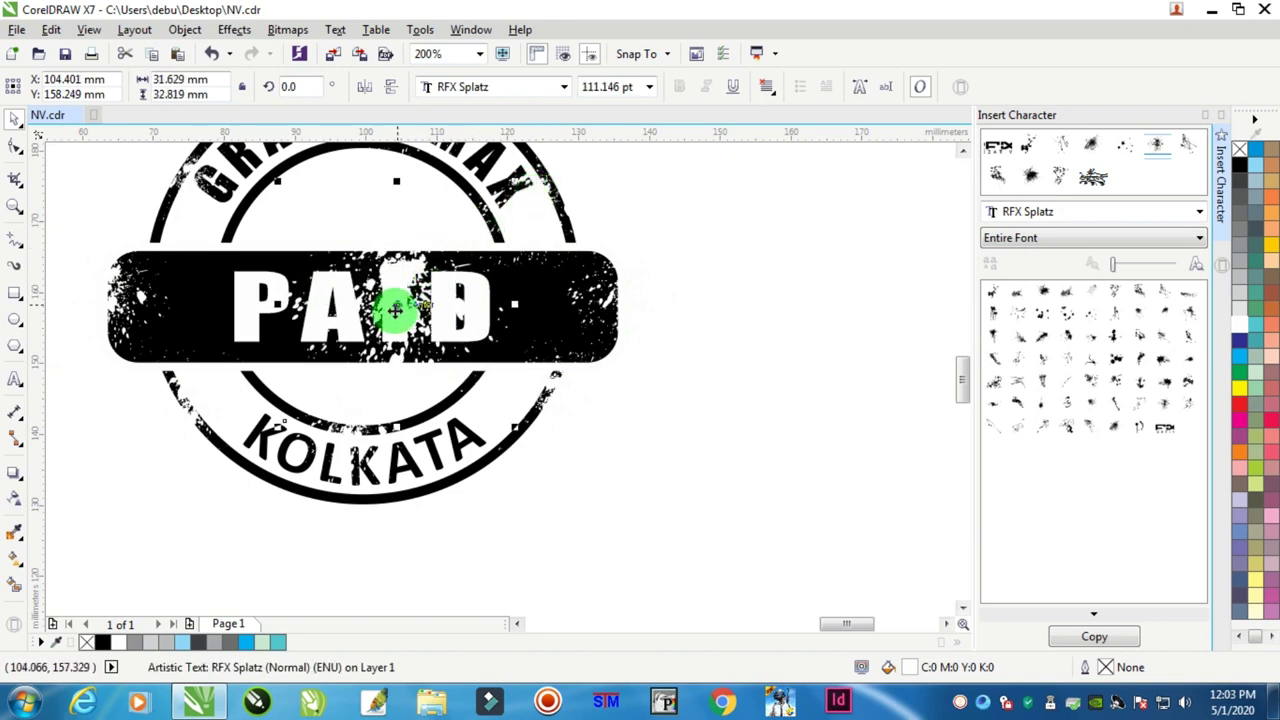
drag(396, 311, 343, 306)
drag(462, 427, 341, 275)
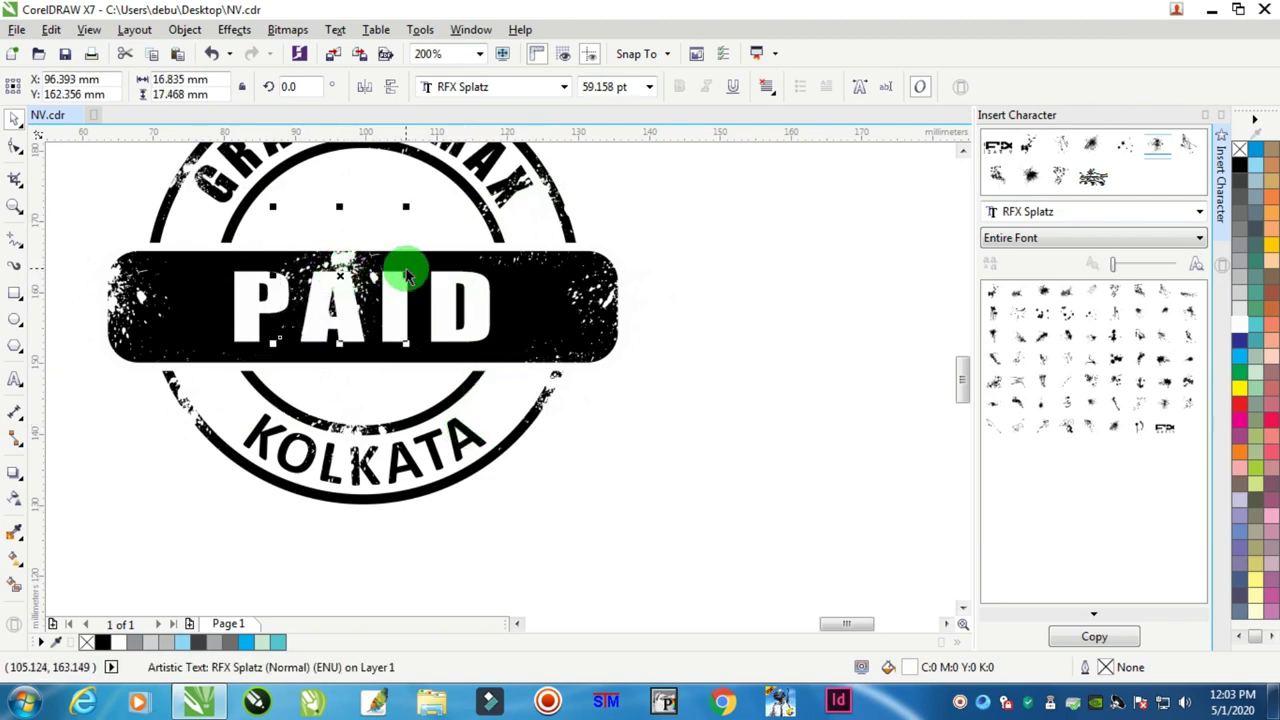
click(749, 329)
- Examine the distressed black stamp up close and compare its texture with the turquoise reference stamp
scroll(460, 350, down, 2)
scroll(388, 305, down, 1)
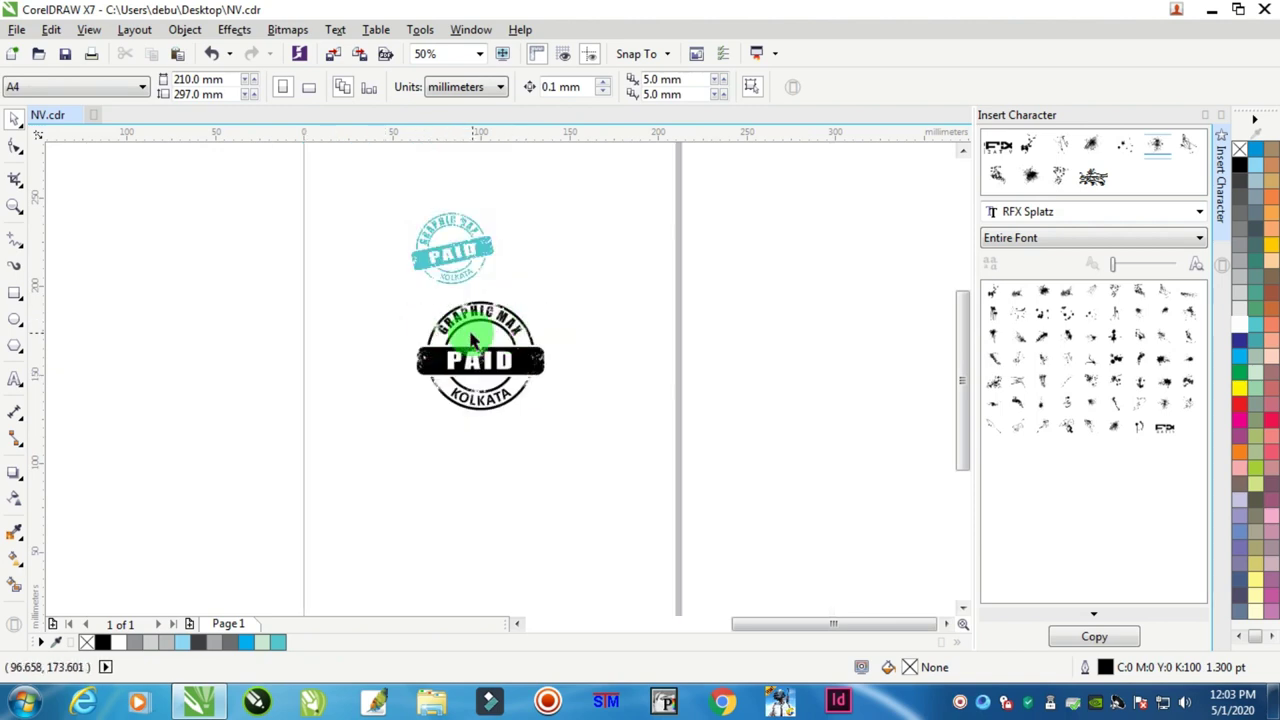
scroll(491, 343, up, 3)
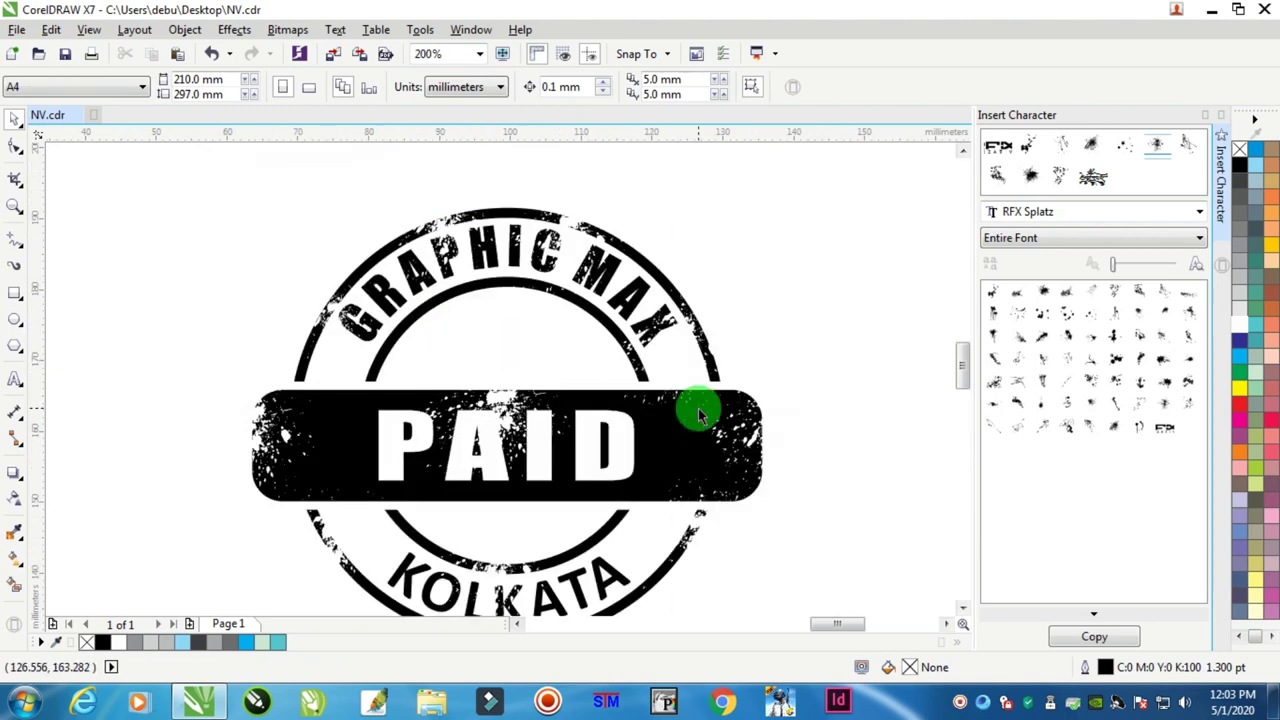
drag(505, 394, 698, 432)
key(Escape)
scroll(698, 432, down, 3)
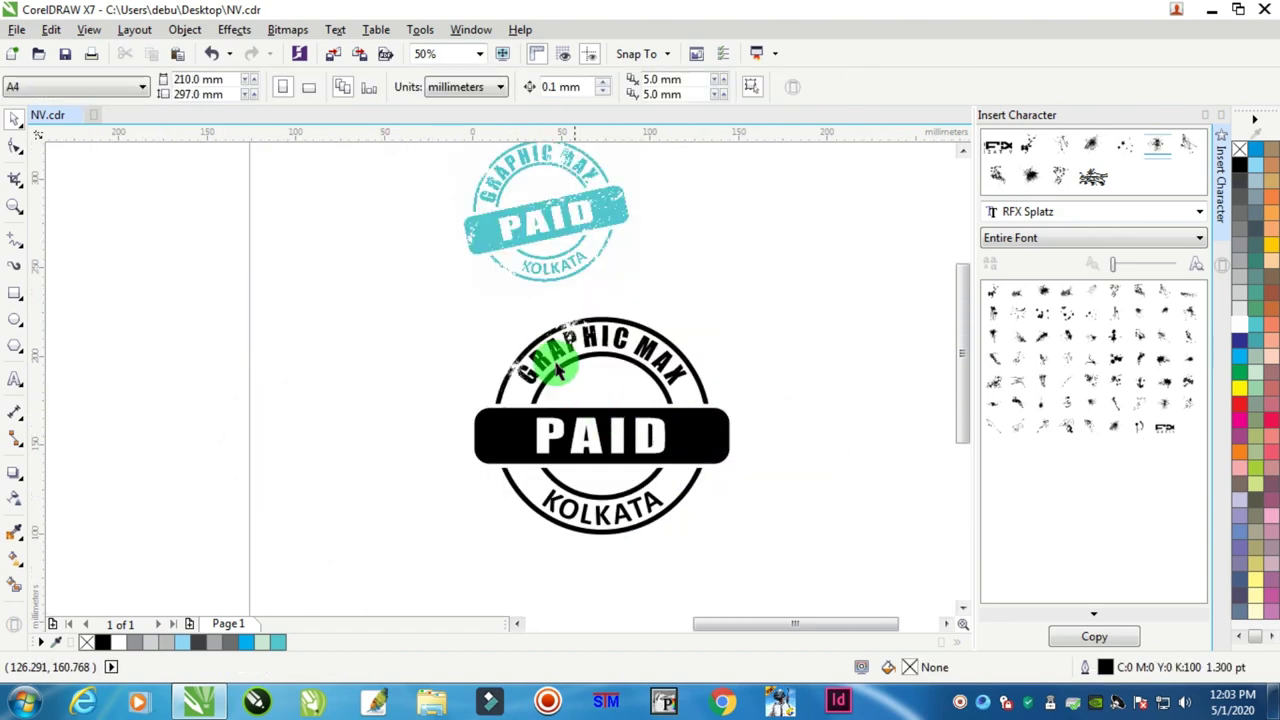
scroll(509, 180, down, 2)
scroll(628, 316, up, 4)
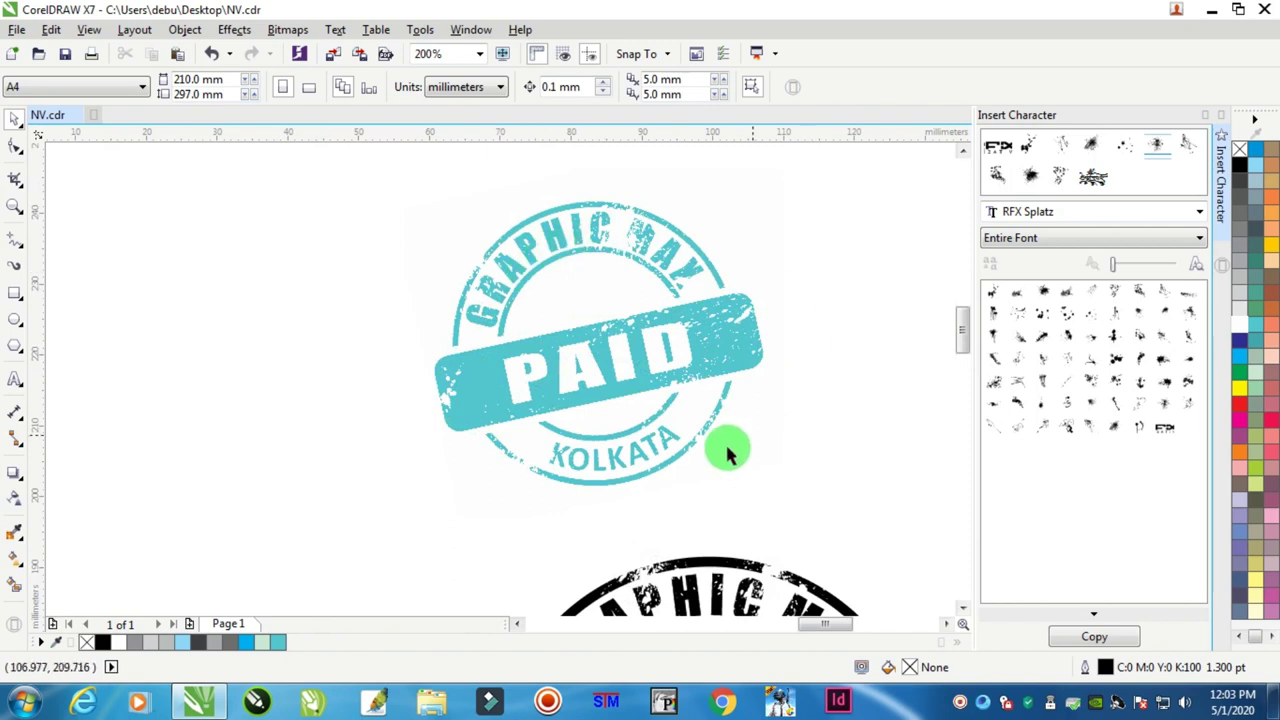
scroll(612, 403, down, 4)
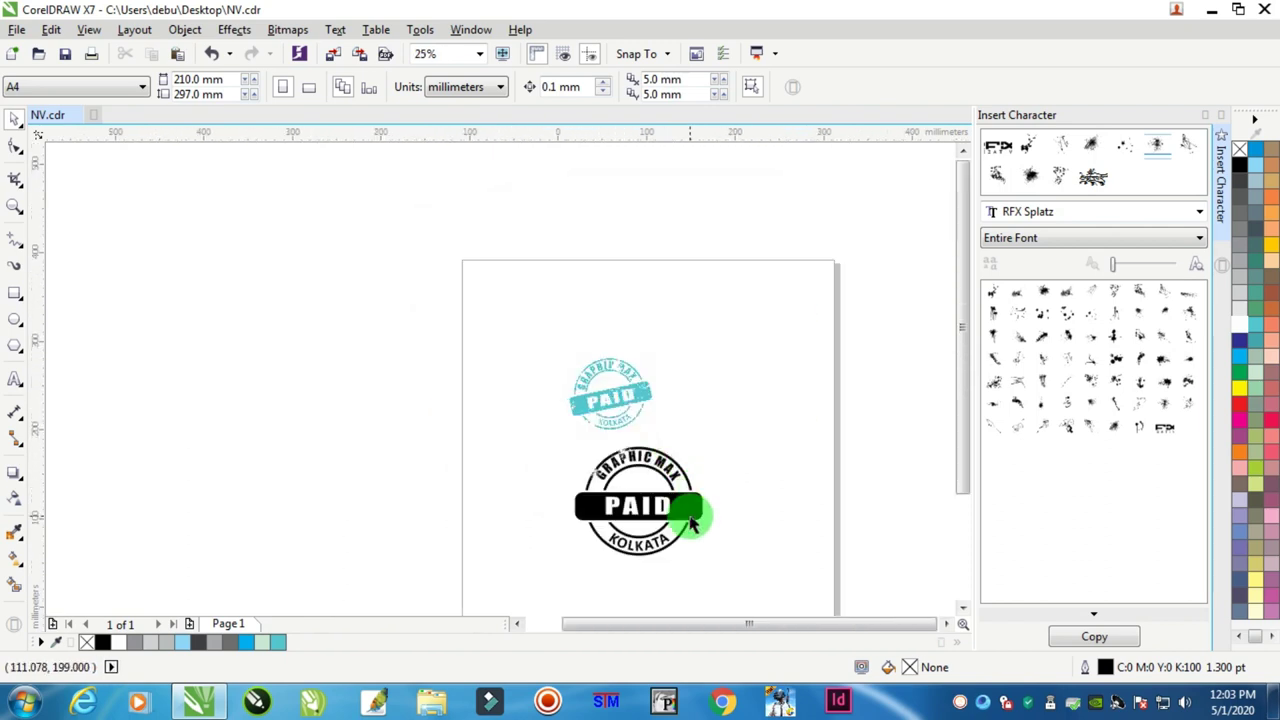
scroll(700, 505, down, 2)
scroll(660, 466, up, 1)
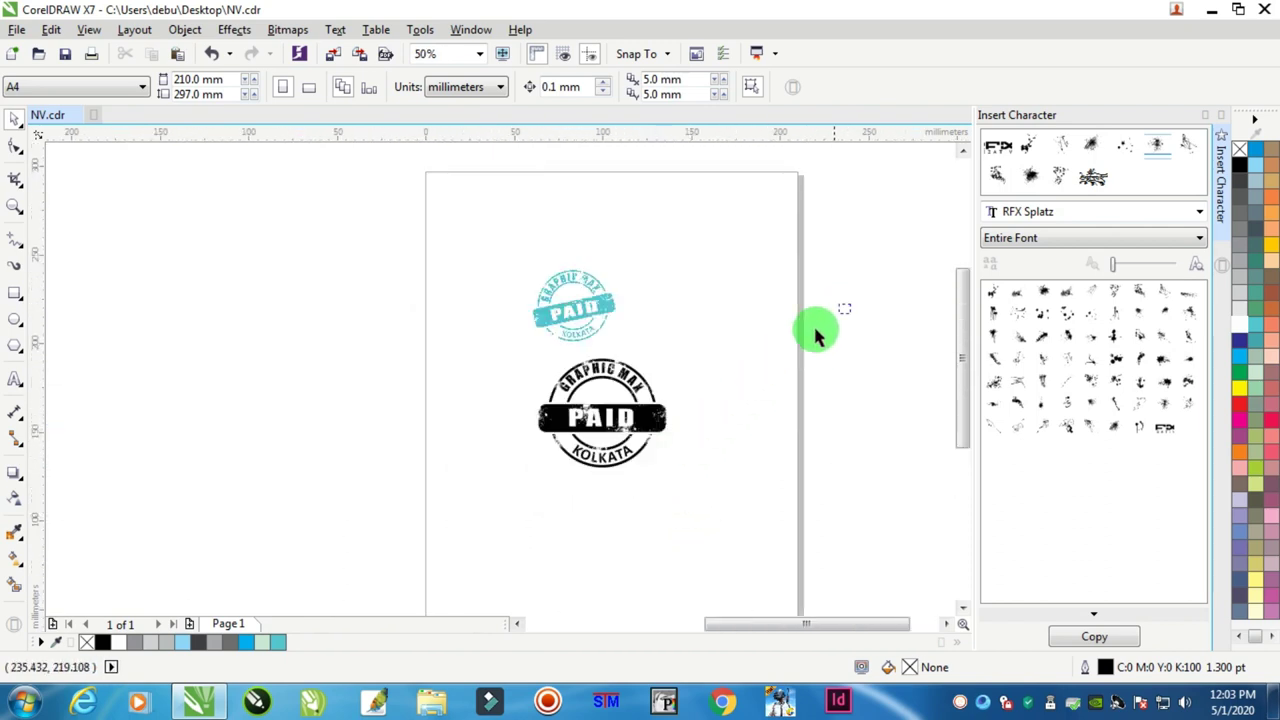
- Convert the whole black stamp with its splatters to a 300 dpi black and white (1-bit) bitmap
drag(851, 304, 381, 566)
click(286, 30)
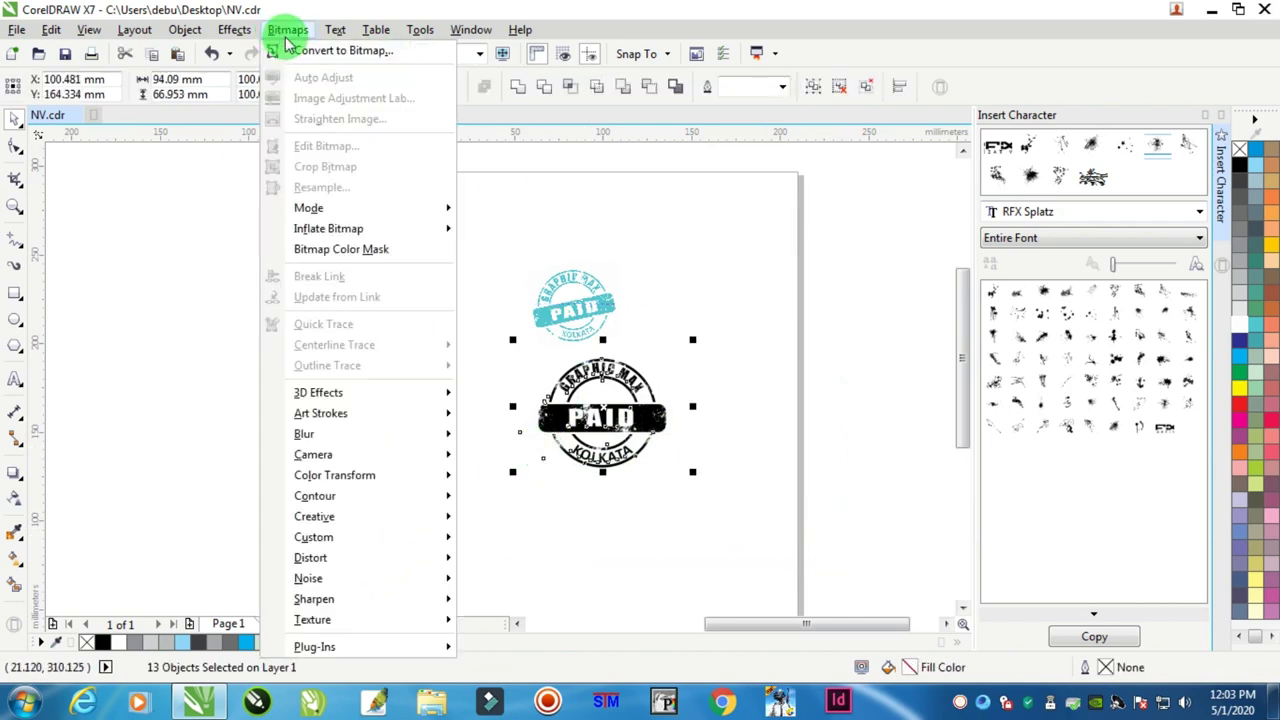
click(344, 52)
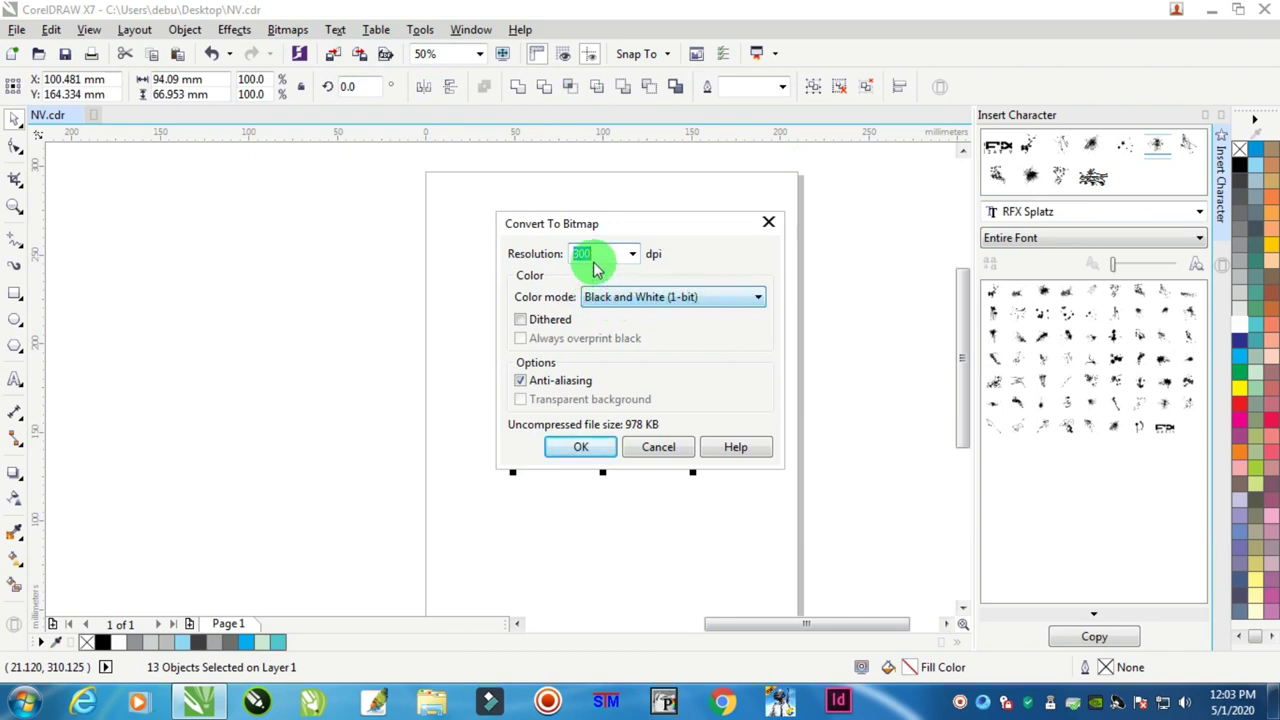
click(581, 448)
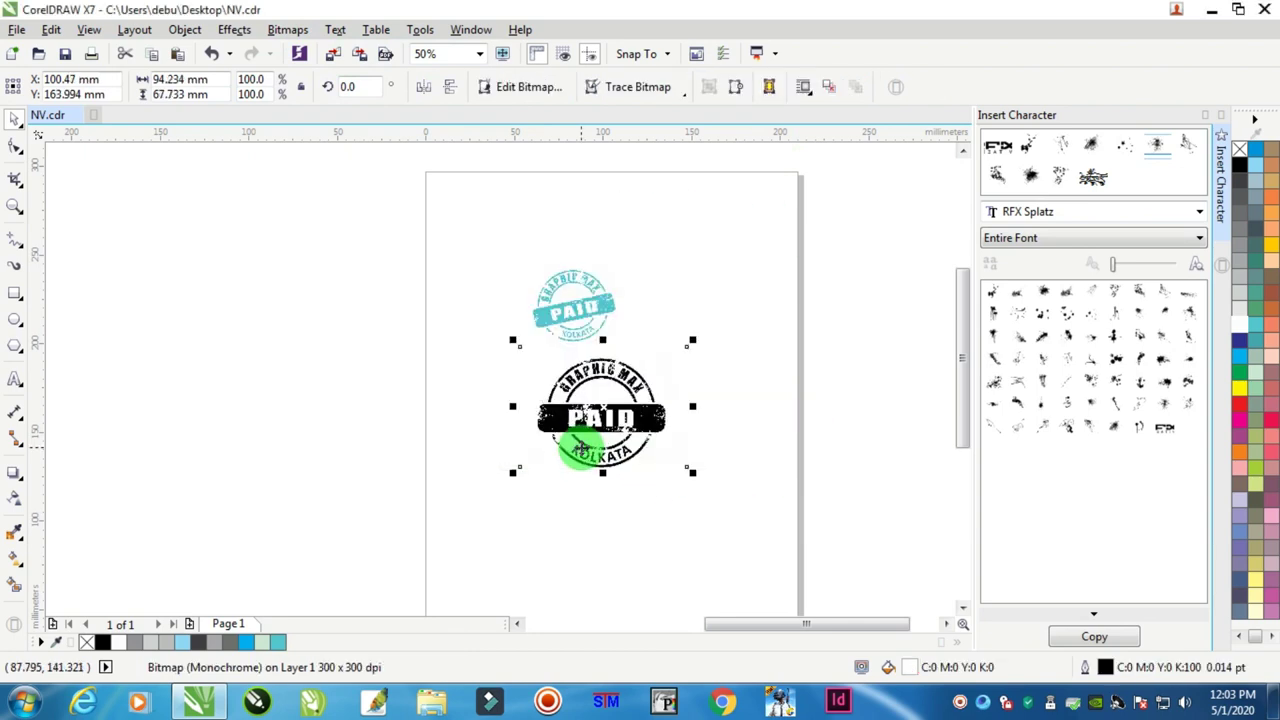
scroll(600, 430, up, 3)
scroll(600, 430, down, 3)
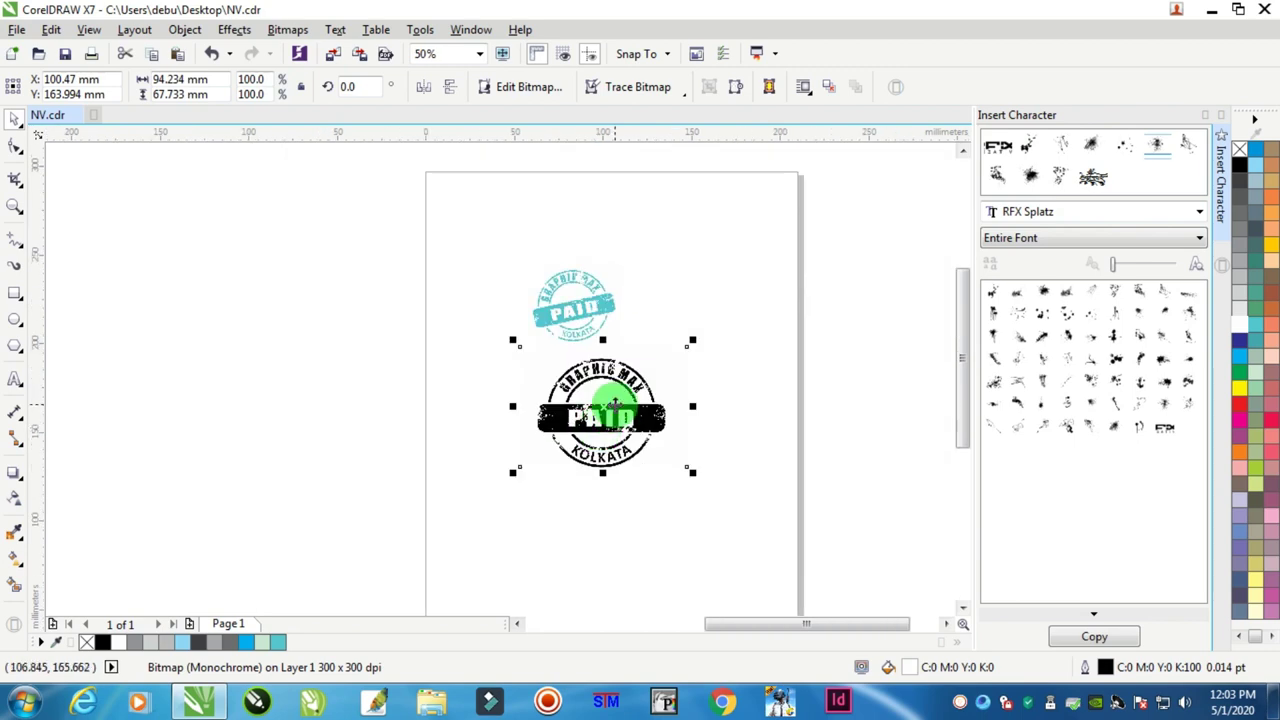
- Rotate the stamp bitmap counter-clockwise by about 14.7° and recolour it light green (C40 M0 Y40 K0)
mouse_move(600, 430)
mouse_down()
mouse_move(628, 432)
mouse_move(523, 423)
mouse_move(580, 432)
mouse_up()
scroll(580, 432, up, 2)
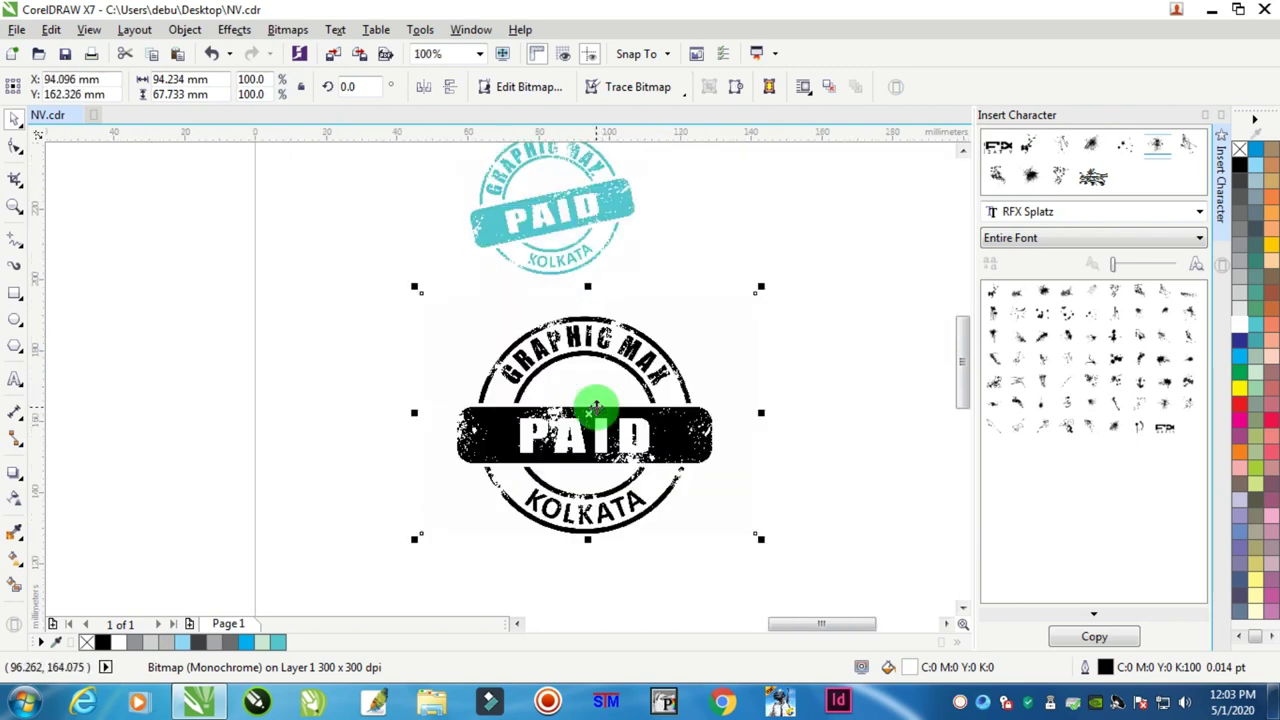
click(586, 398)
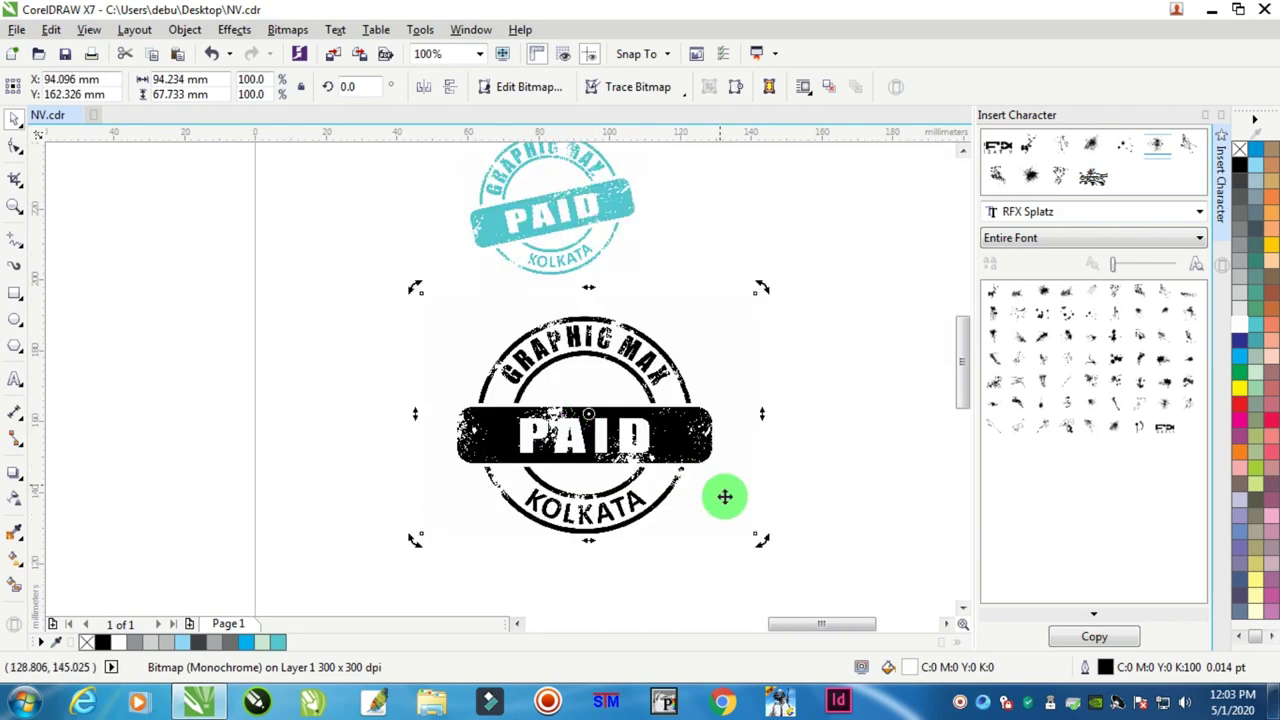
drag(757, 543, 810, 507)
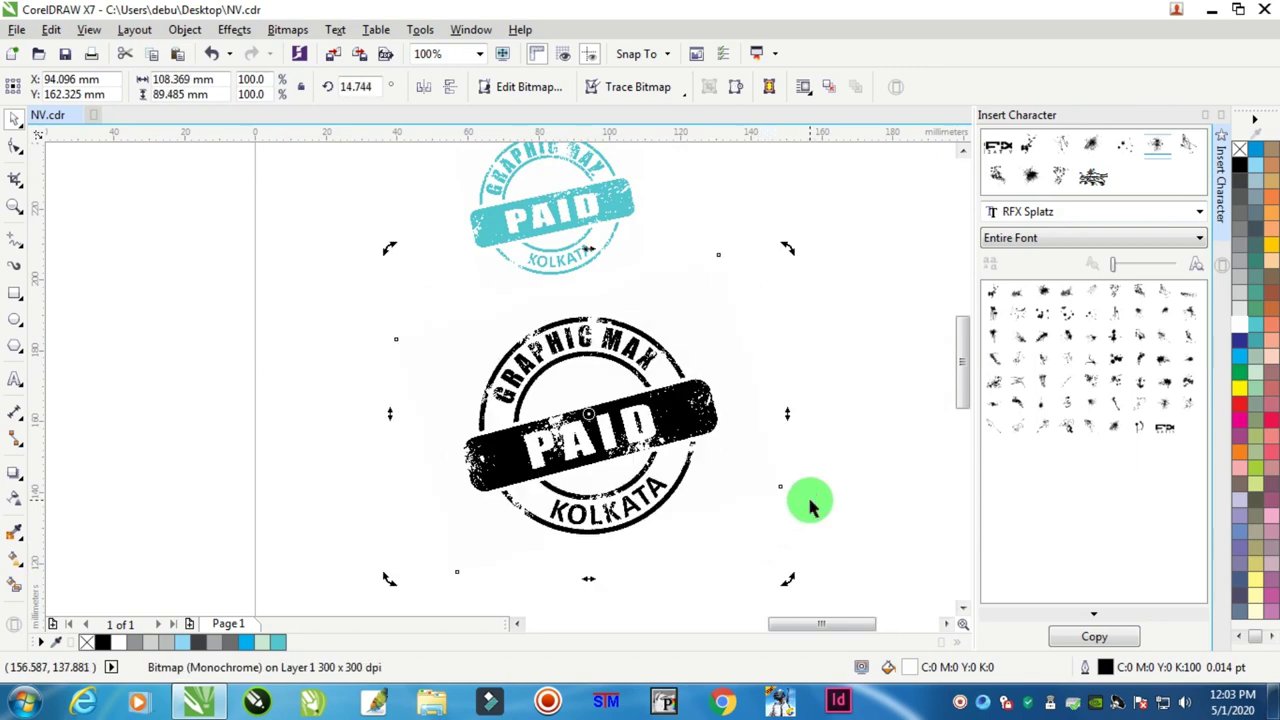
click(843, 331)
drag(612, 408, 557, 403)
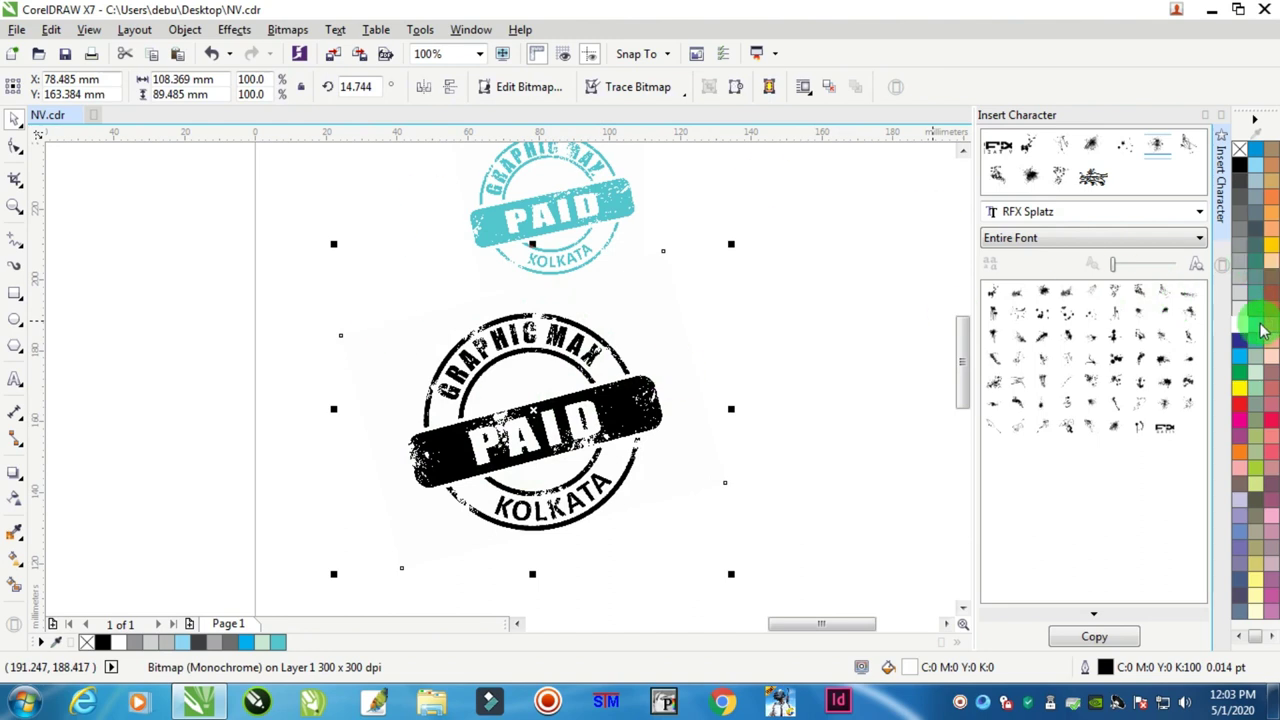
click(1260, 389)
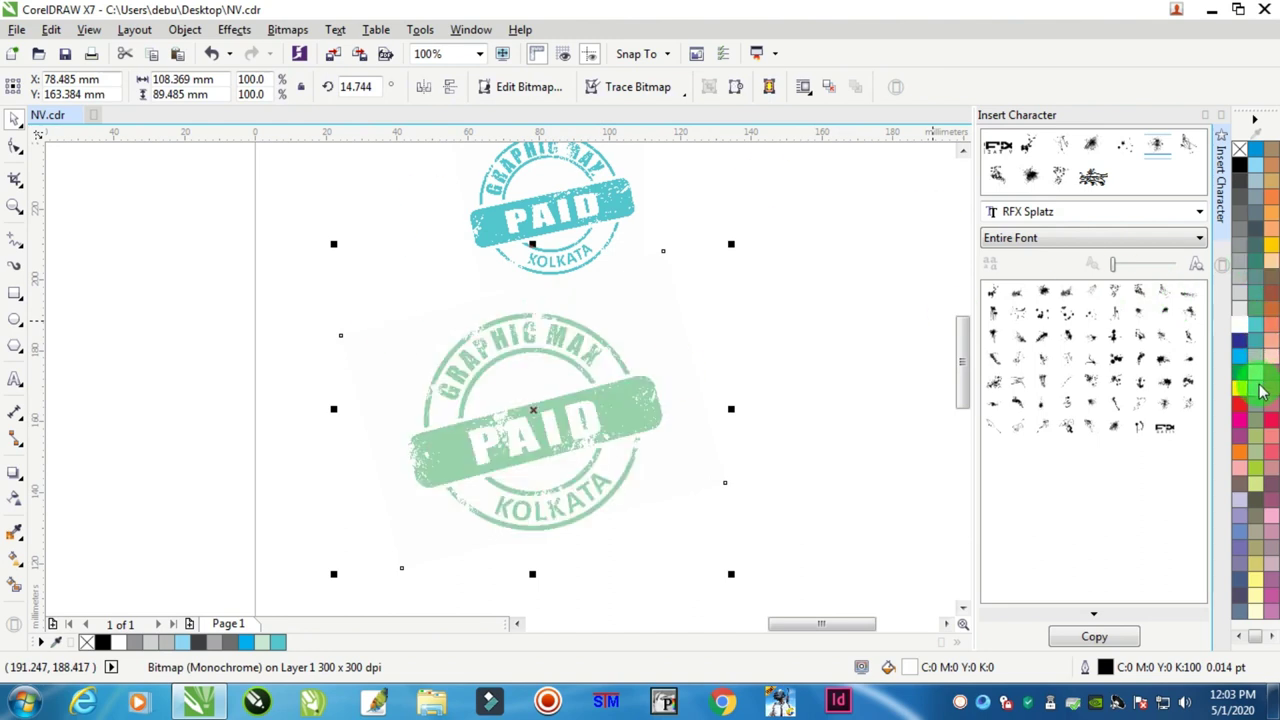
- Move the invoice image from the far side of the workspace to the empty area on the page's other side
scroll(597, 283, down, 5)
click(374, 282)
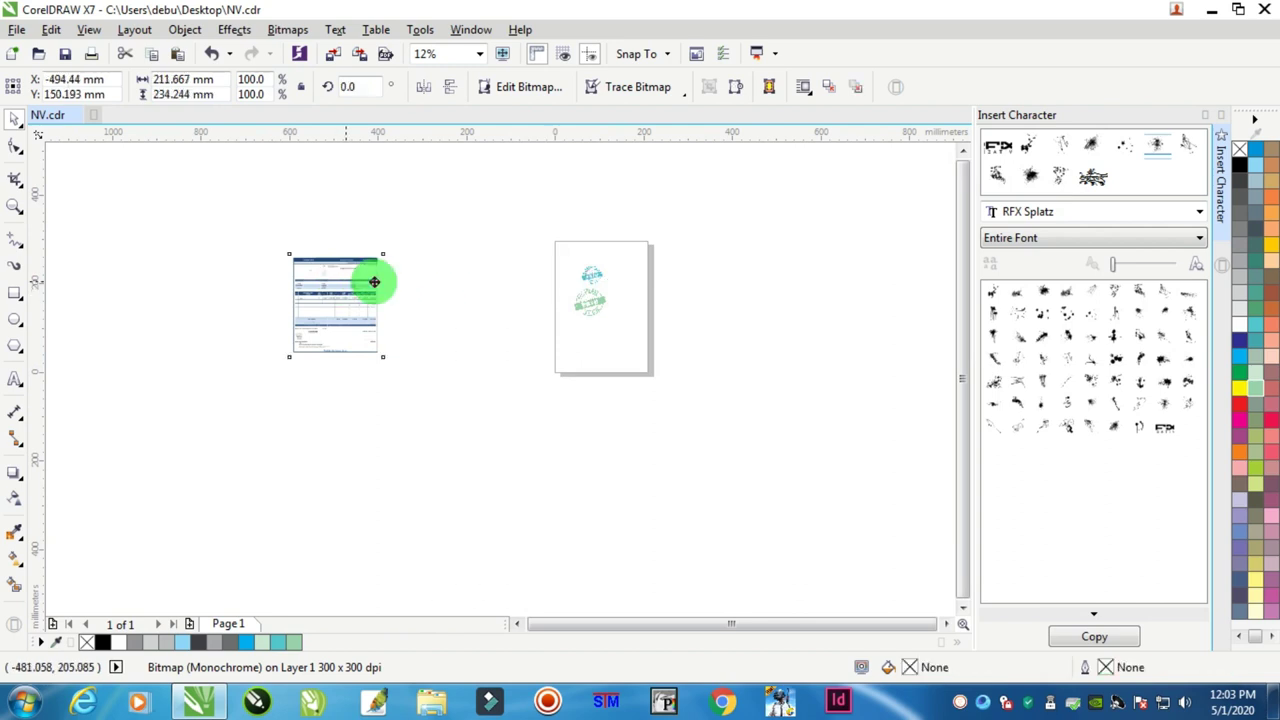
drag(374, 282, 734, 292)
scroll(734, 300, up, 2)
click(434, 429)
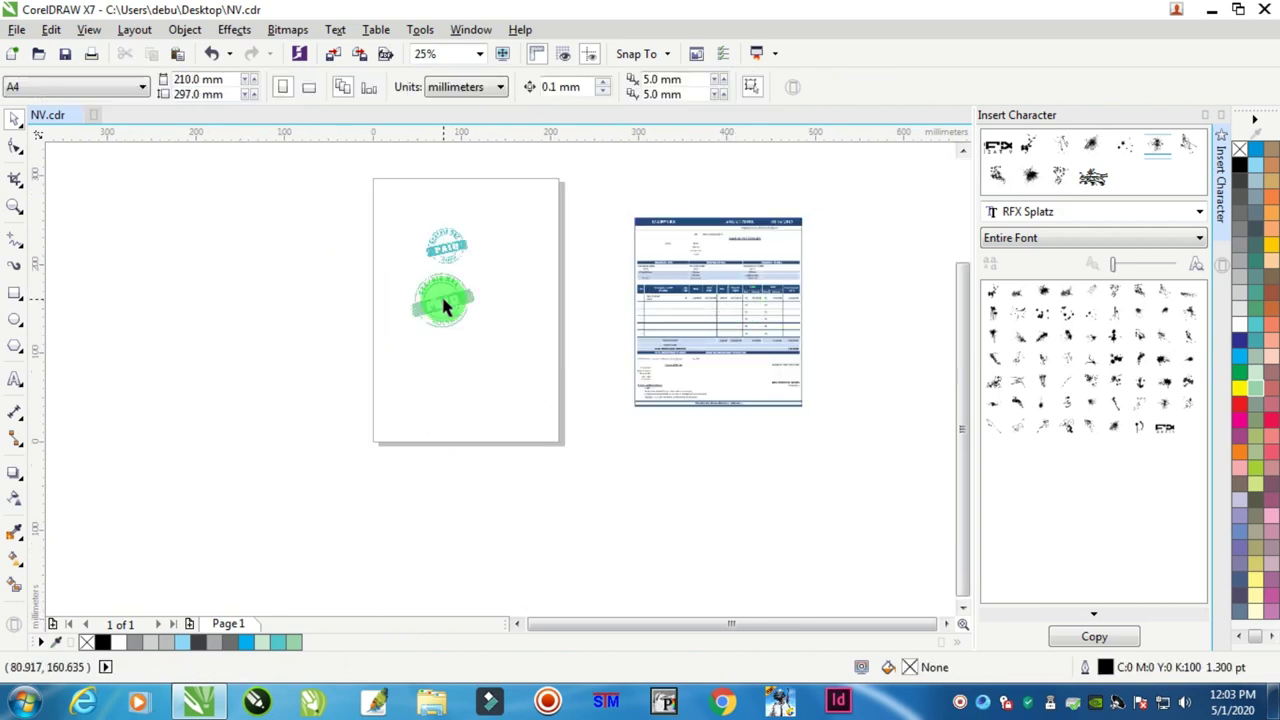
- Place the stamp on the invoice between the payment terms and the signatory block, scaling it to about 61.9 × 51.1 mm
drag(445, 307, 737, 371)
scroll(755, 375, up, 3)
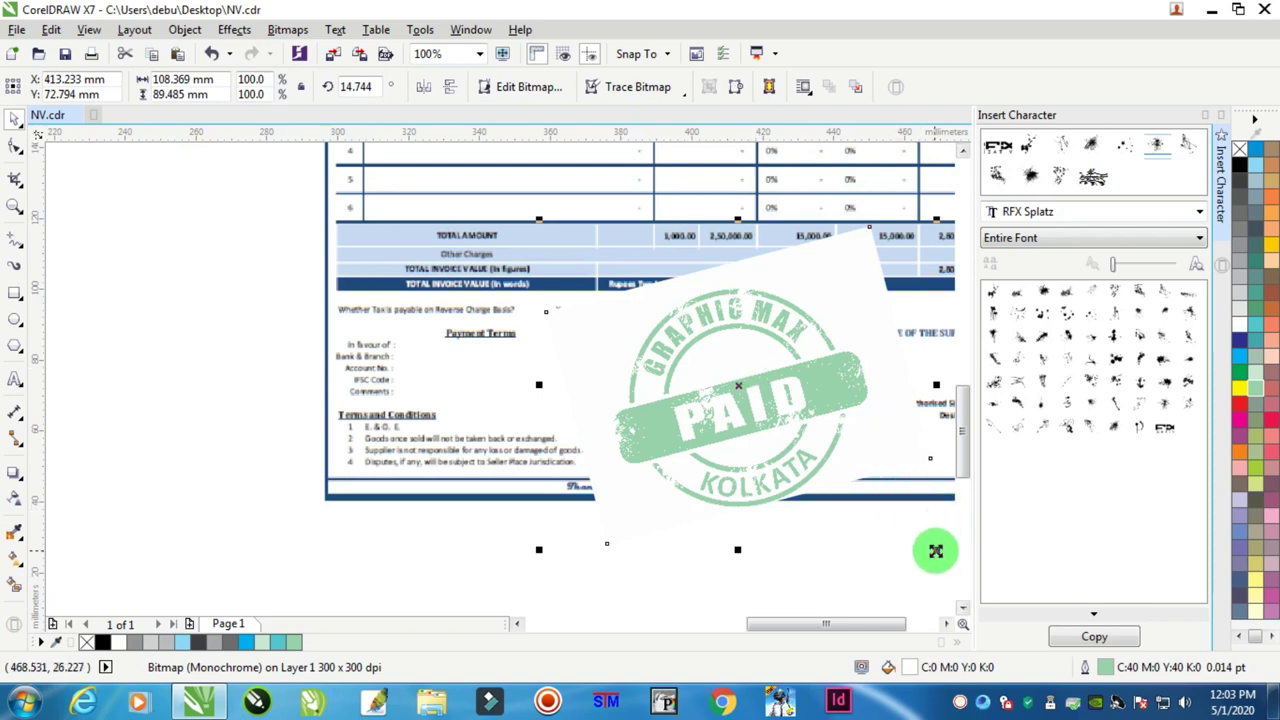
drag(936, 550, 851, 463)
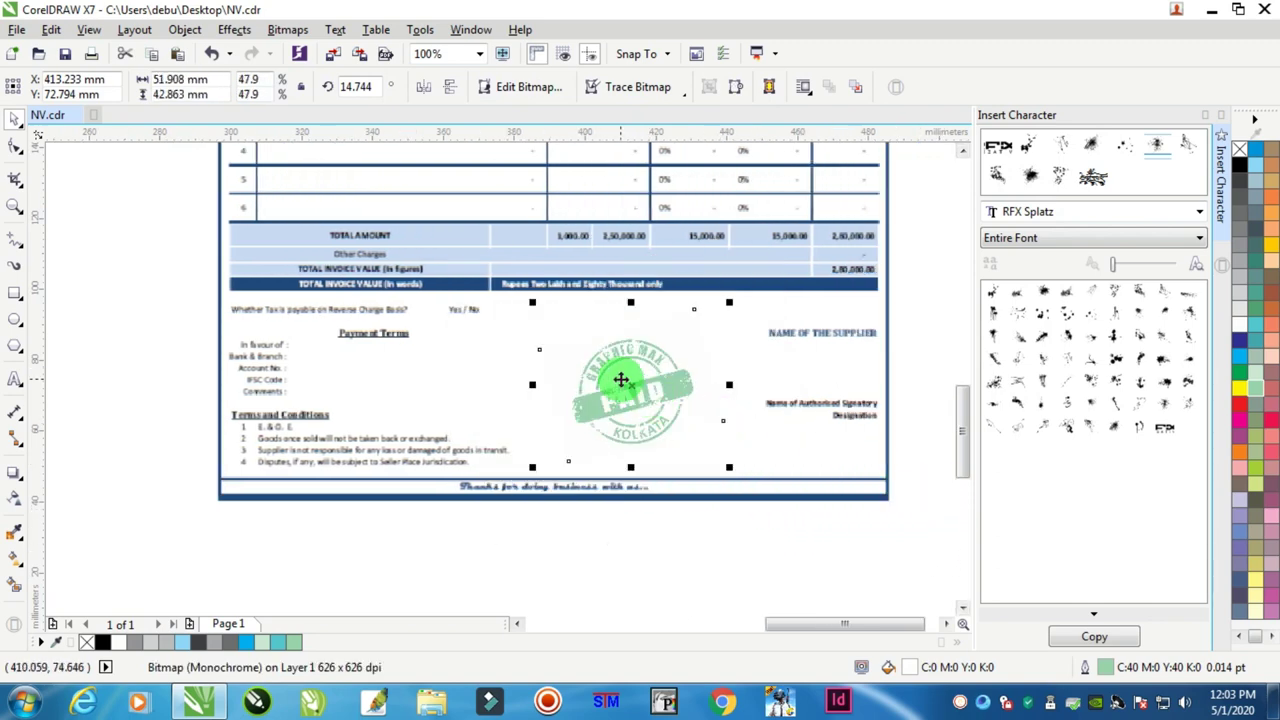
drag(621, 380, 583, 380)
drag(695, 468, 735, 500)
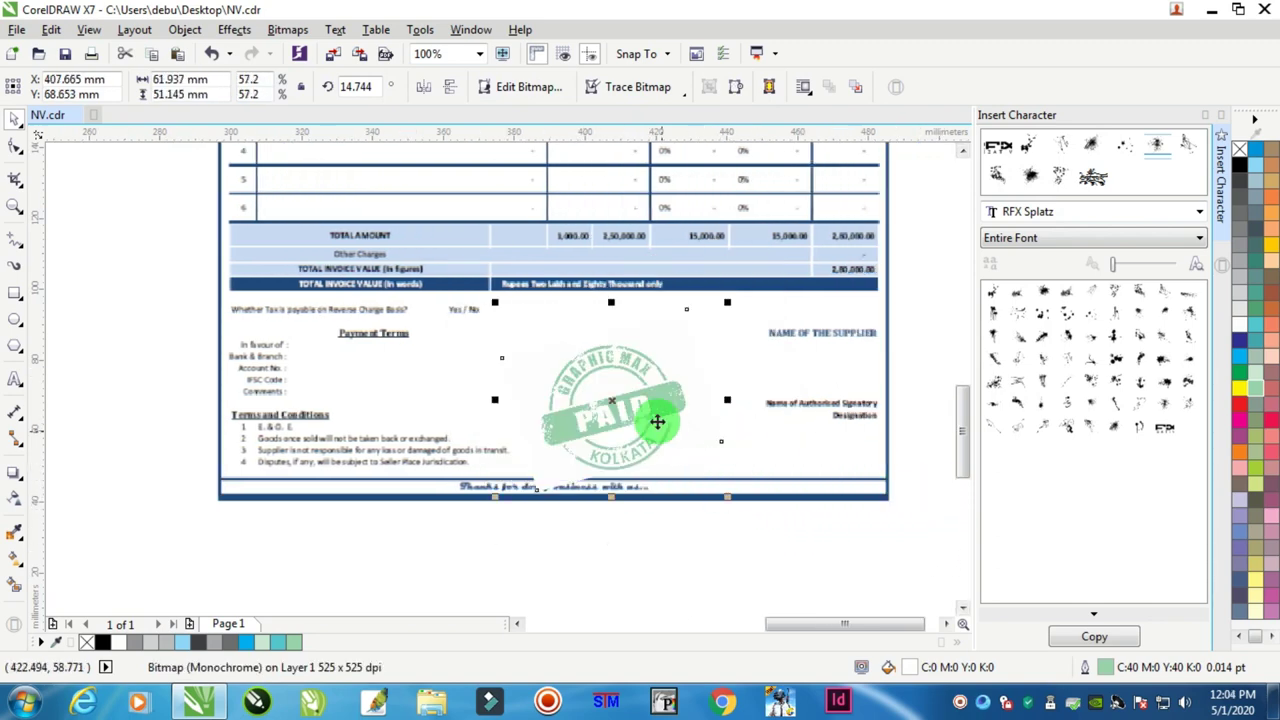
mouse_move(654, 420)
mouse_down()
mouse_move(708, 286)
mouse_move(637, 405)
mouse_up()
click(642, 510)
scroll(642, 510, down, 2)
click(757, 428)
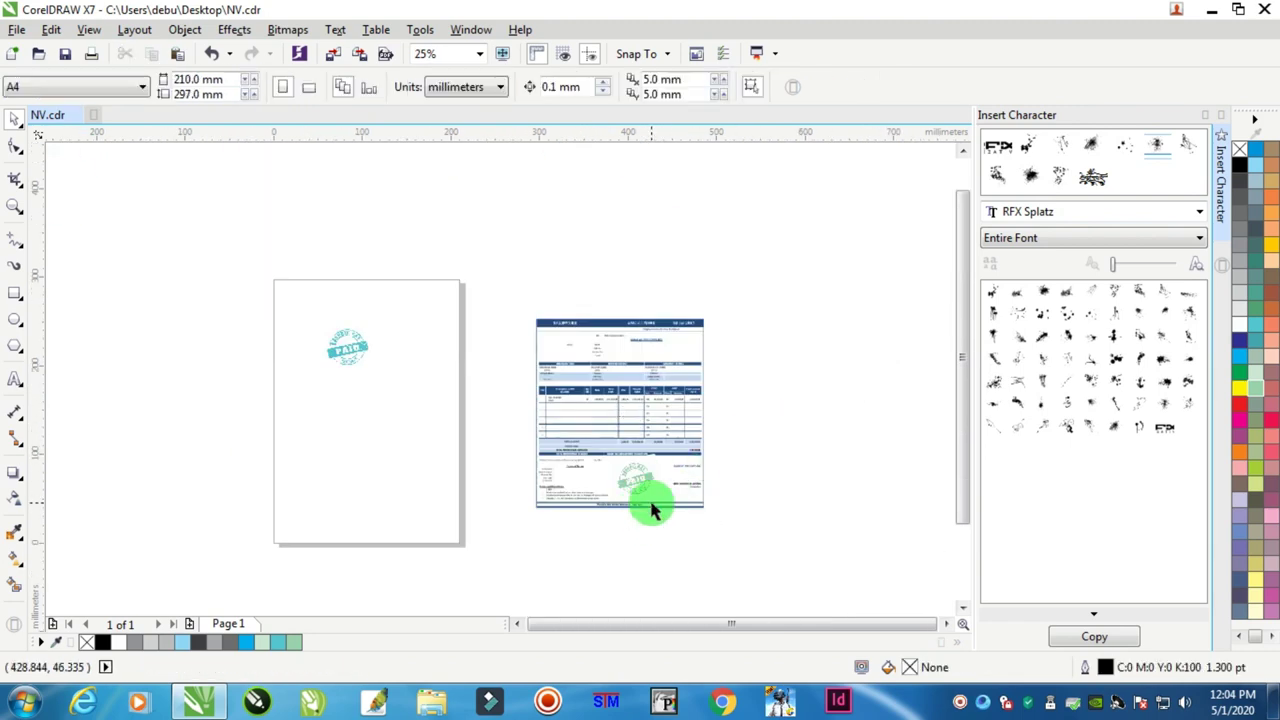
- Try turquoise, light blue, 50% black and pale green (C20 M0 Y20 K0) on the invoice's stamp, and settle on 30% black
scroll(560, 430, up, 2)
click(576, 425)
scroll(576, 425, up, 2)
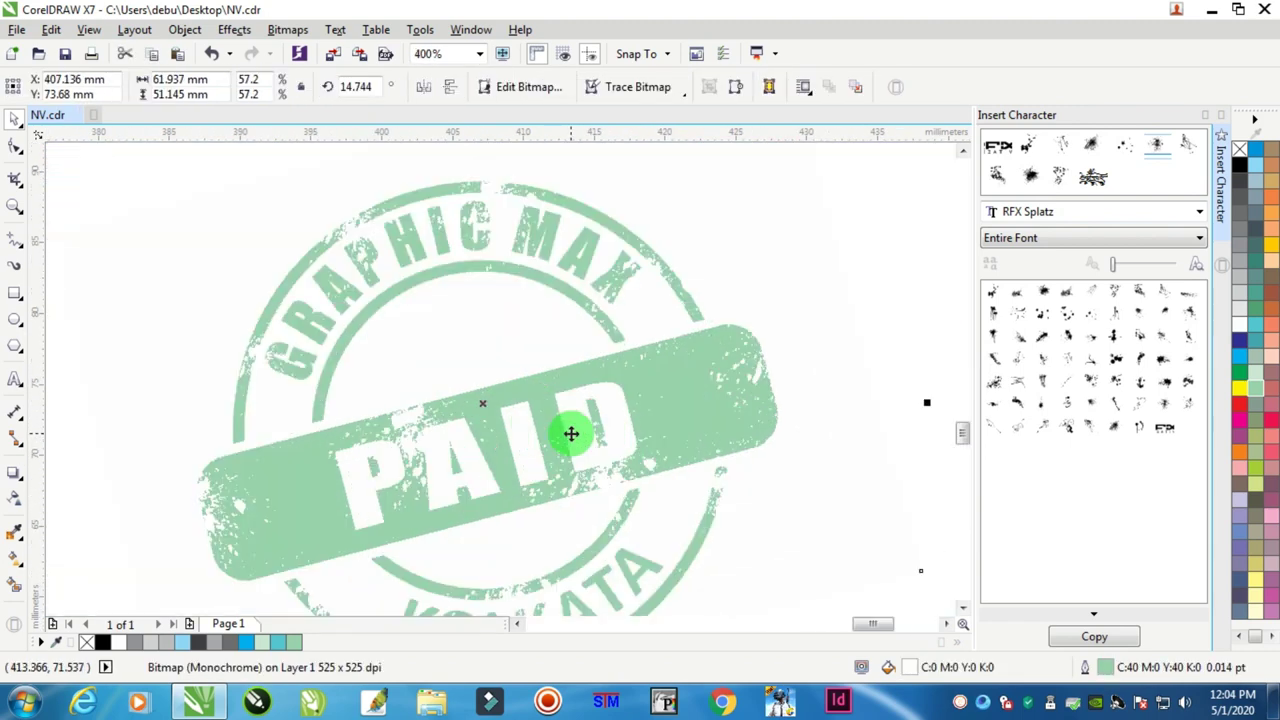
click(1260, 330)
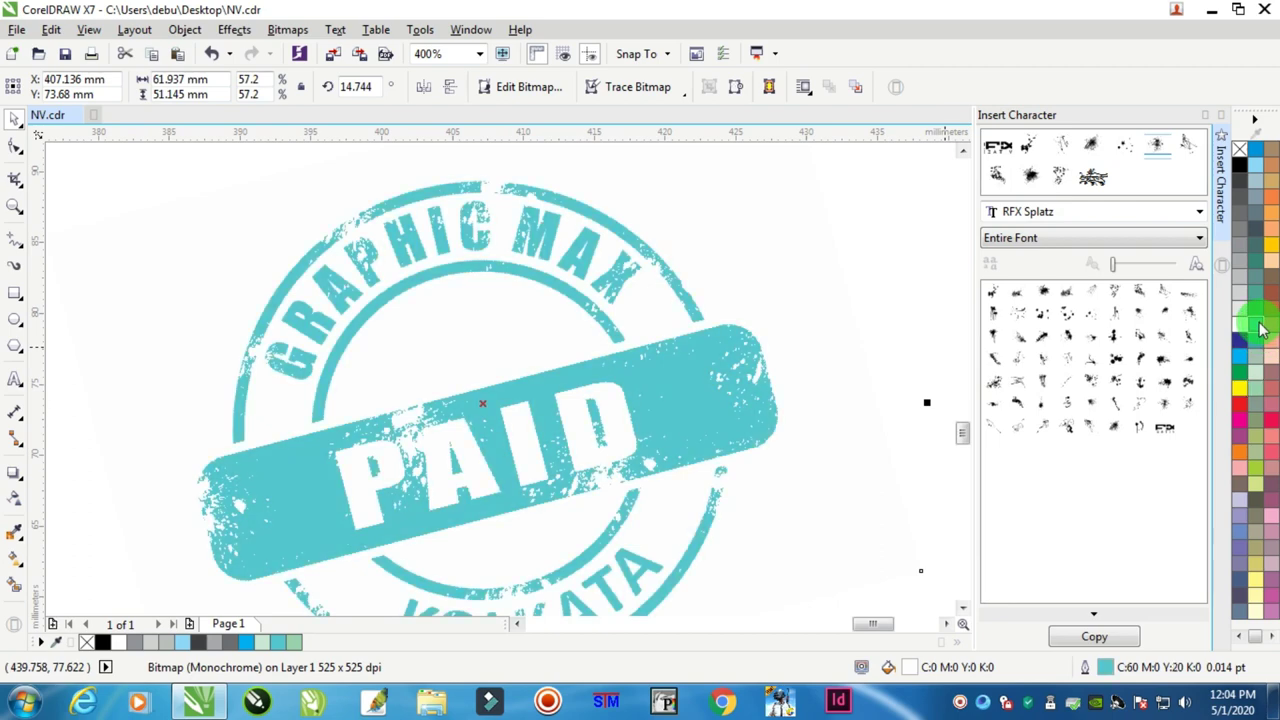
click(1257, 172)
scroll(756, 357, down, 1)
click(1240, 310)
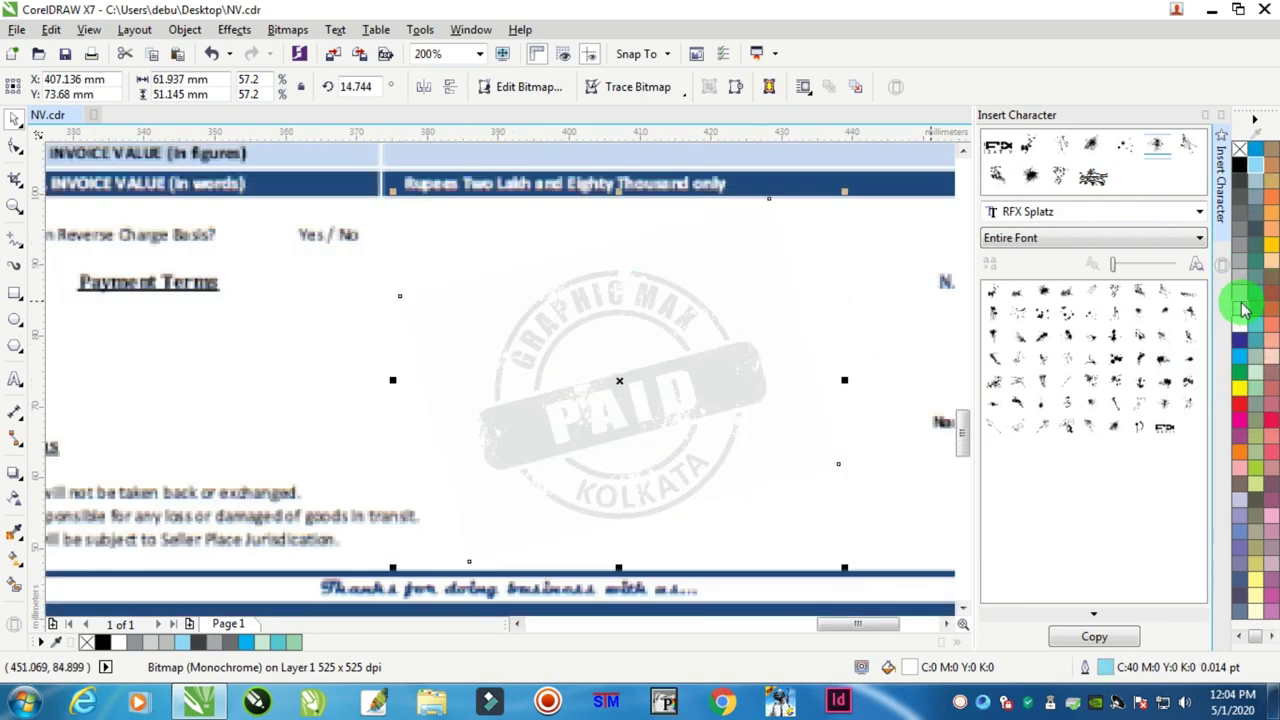
click(1241, 249)
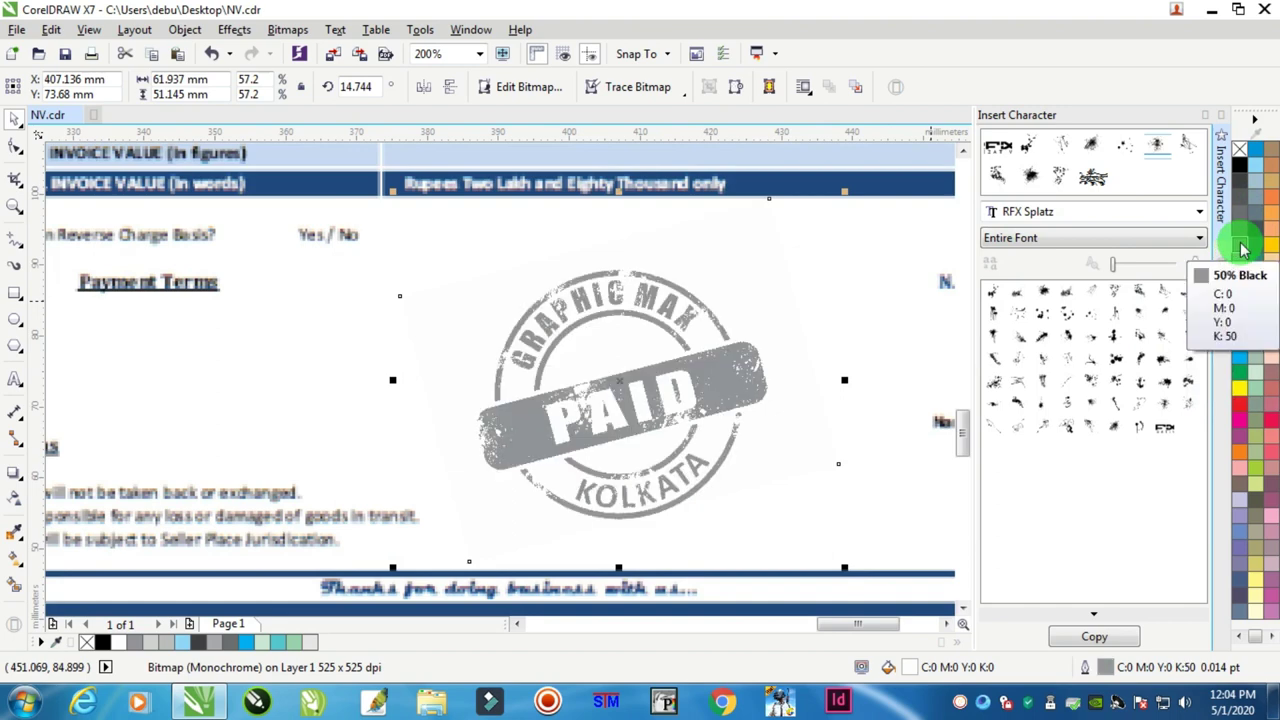
click(1258, 376)
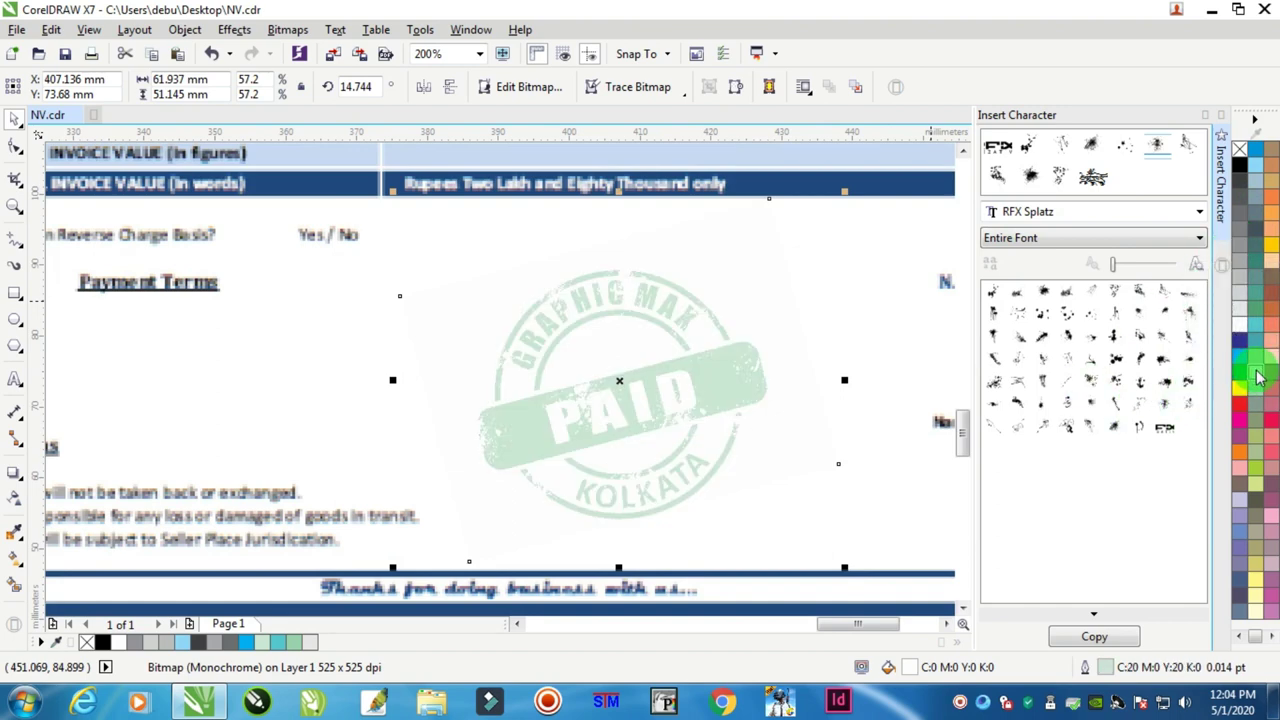
click(1245, 279)
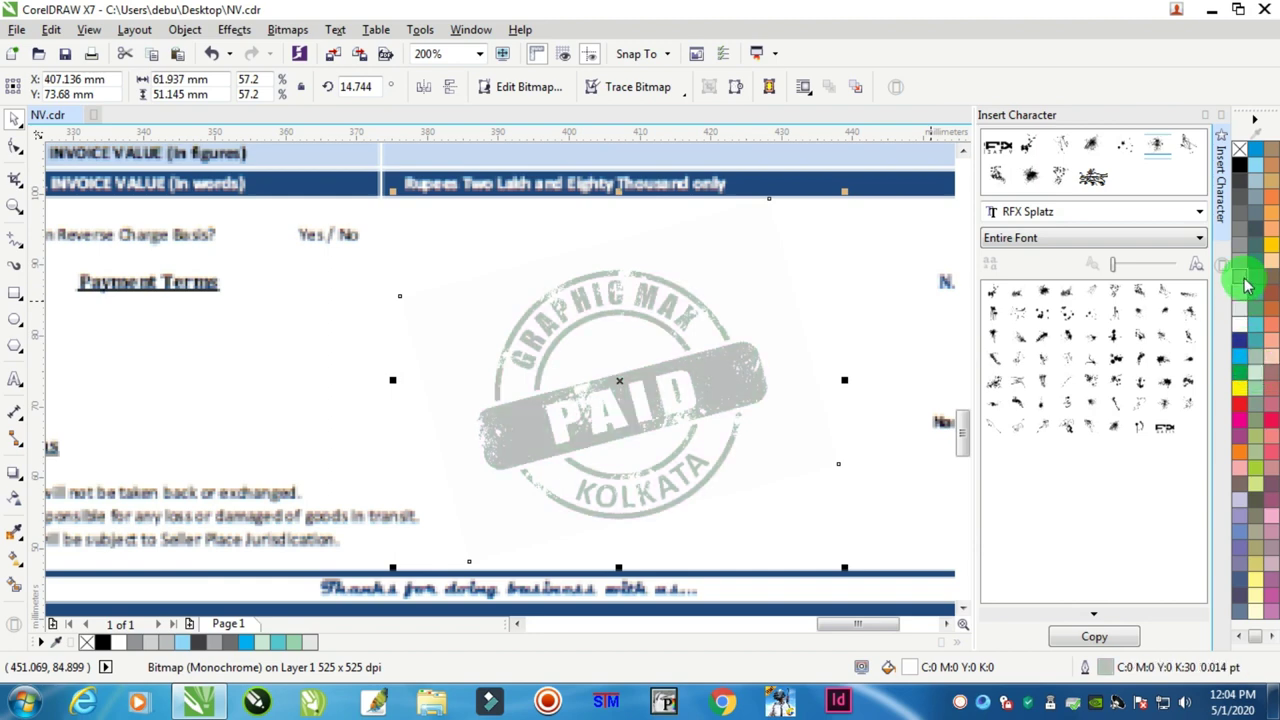